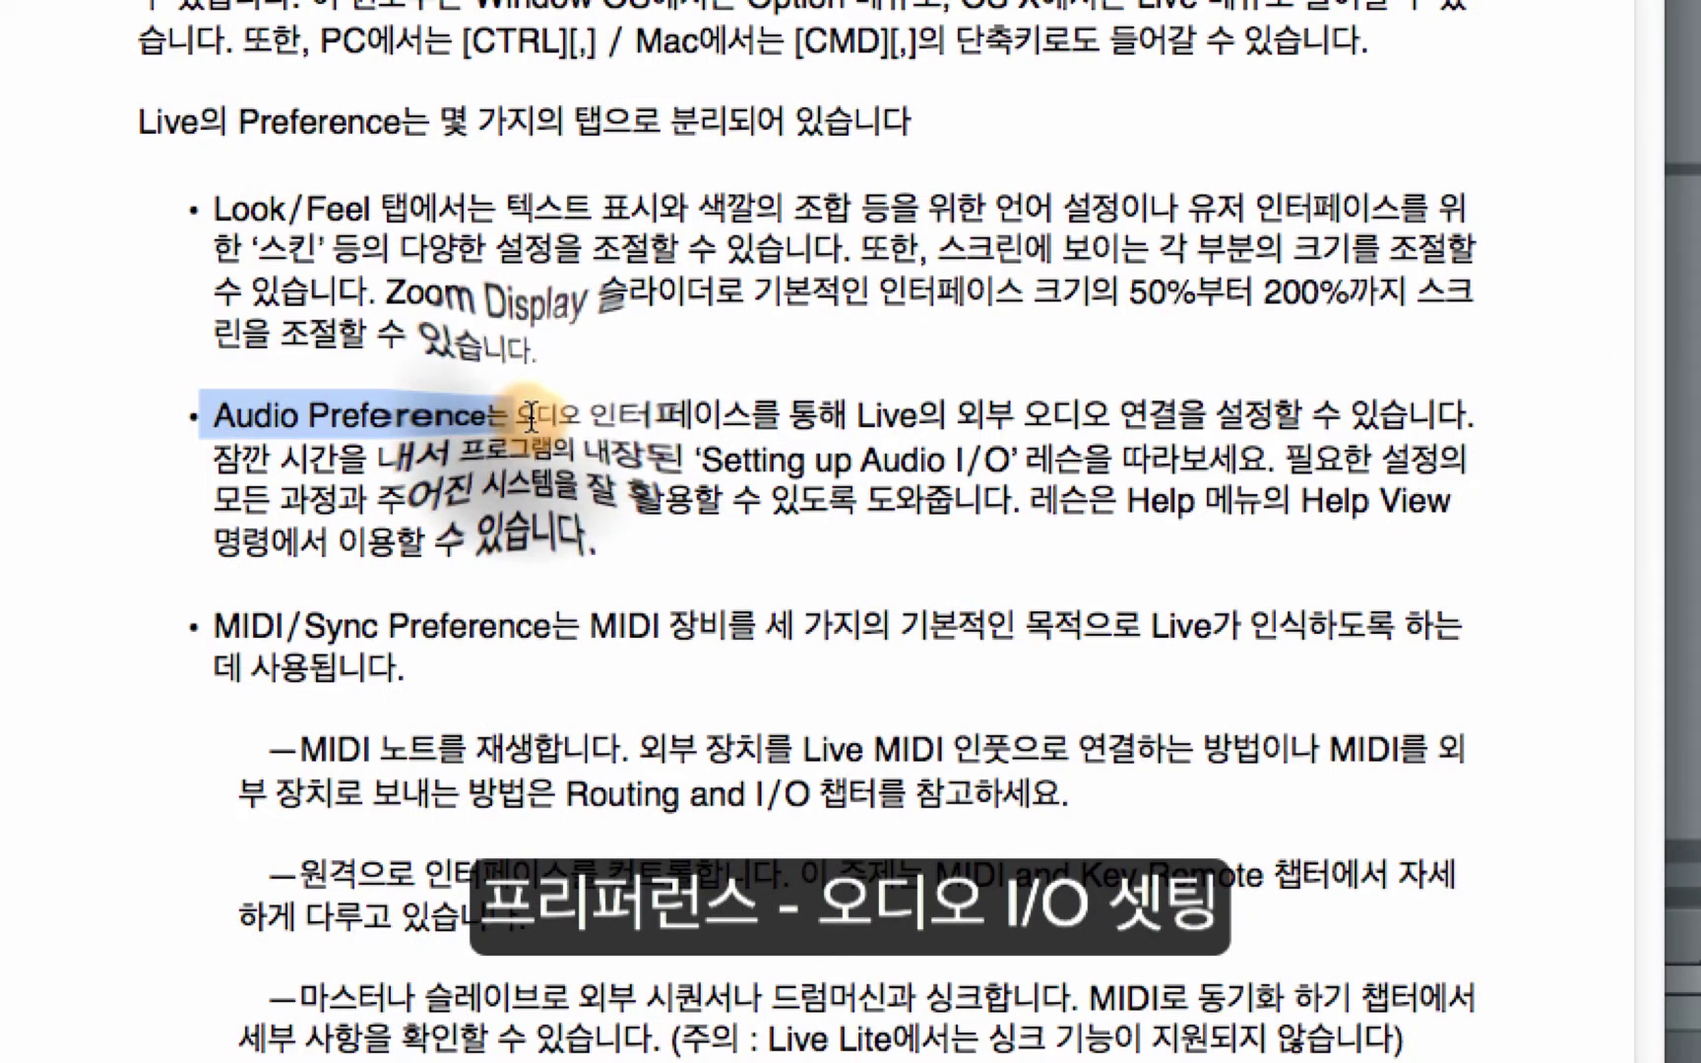
Highlight the manual's Audio Preference description and its mention of the 'Setting up Audio I/O' lesson
{"action": "left_click_drag", "start_coordinate": [538, 414], "coordinate": [1432, 414]}
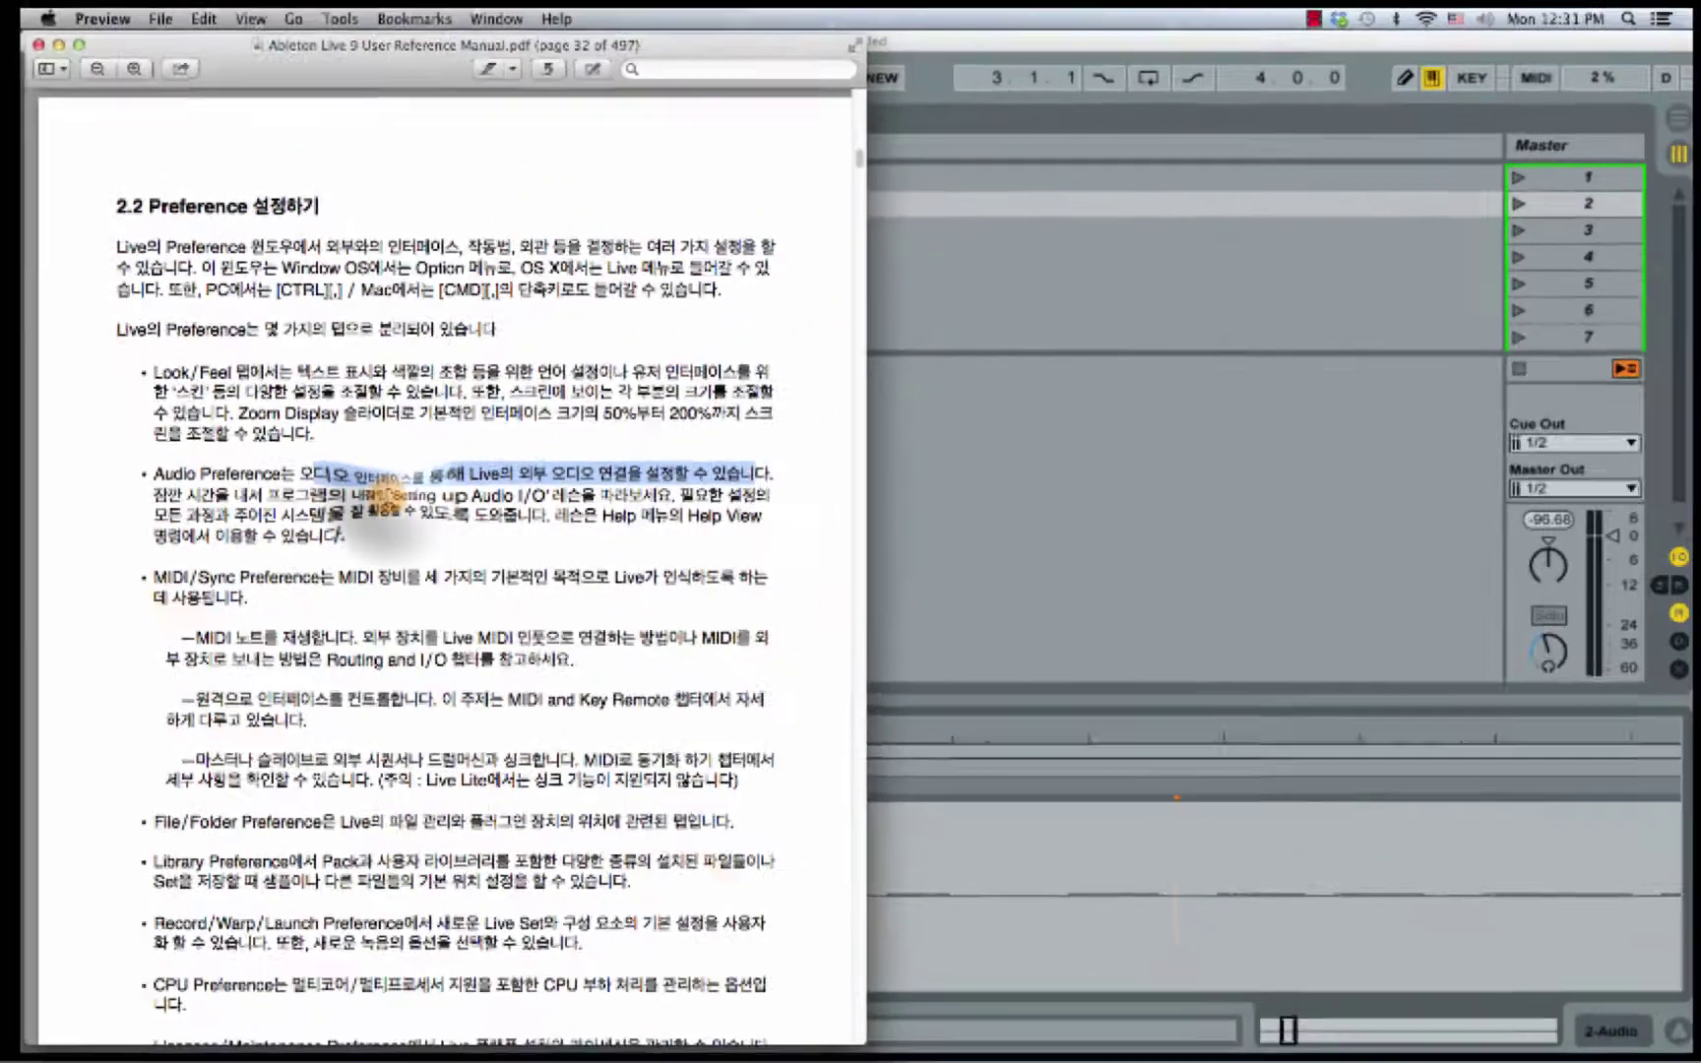
{"action": "left_click_drag", "start_coordinate": [389, 497], "coordinate": [569, 497]}
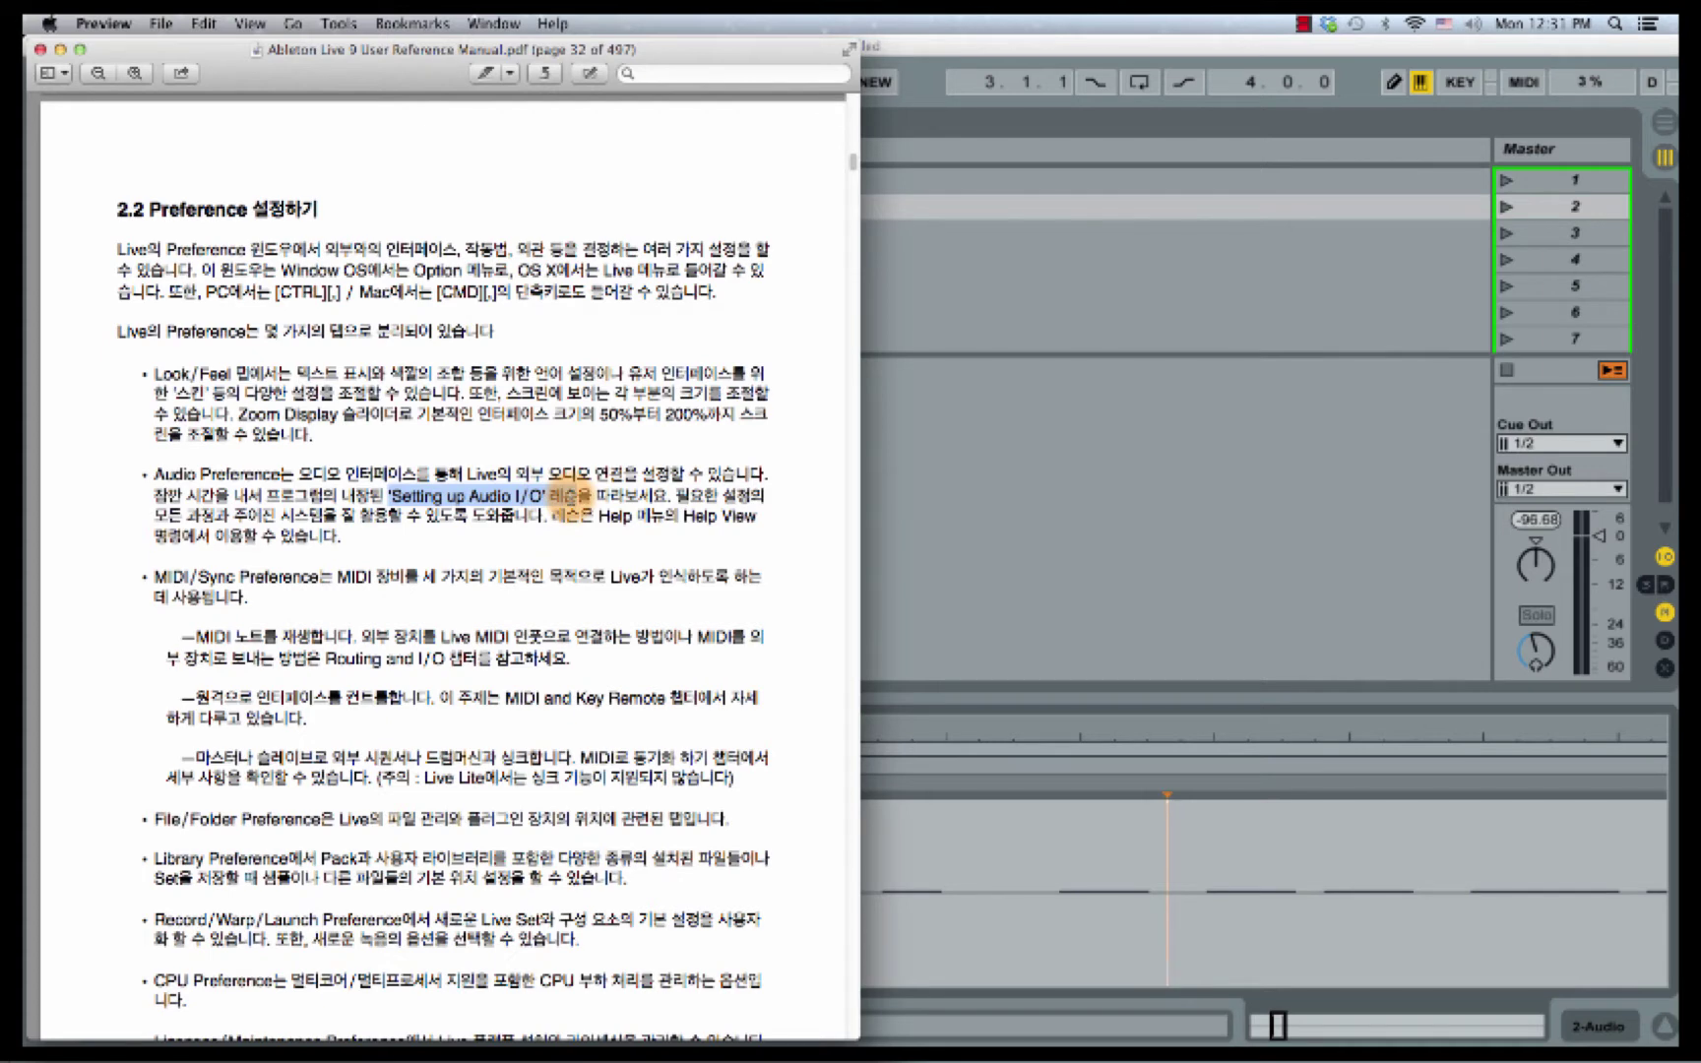
Switch to Ableton Live and open the Setting Up Audio I/O lesson in the Help View
{"action": "left_click", "coordinate": [1029, 47]}
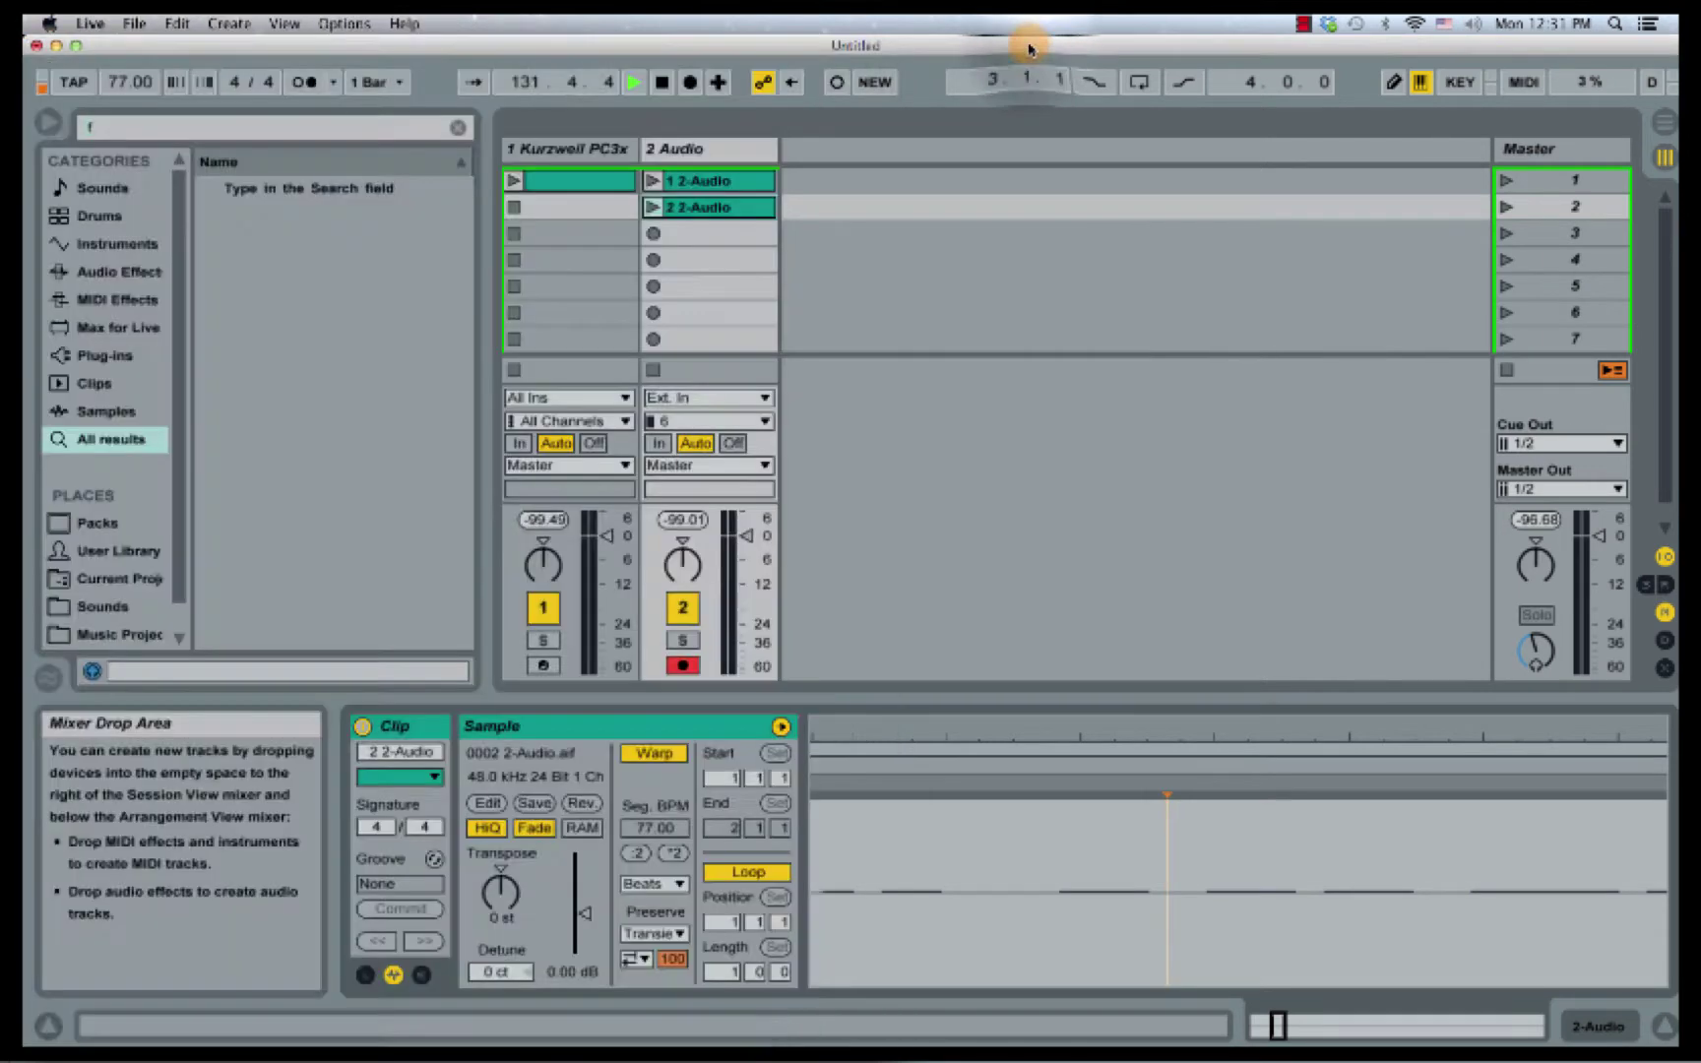
{"action": "left_click", "coordinate": [403, 24]}
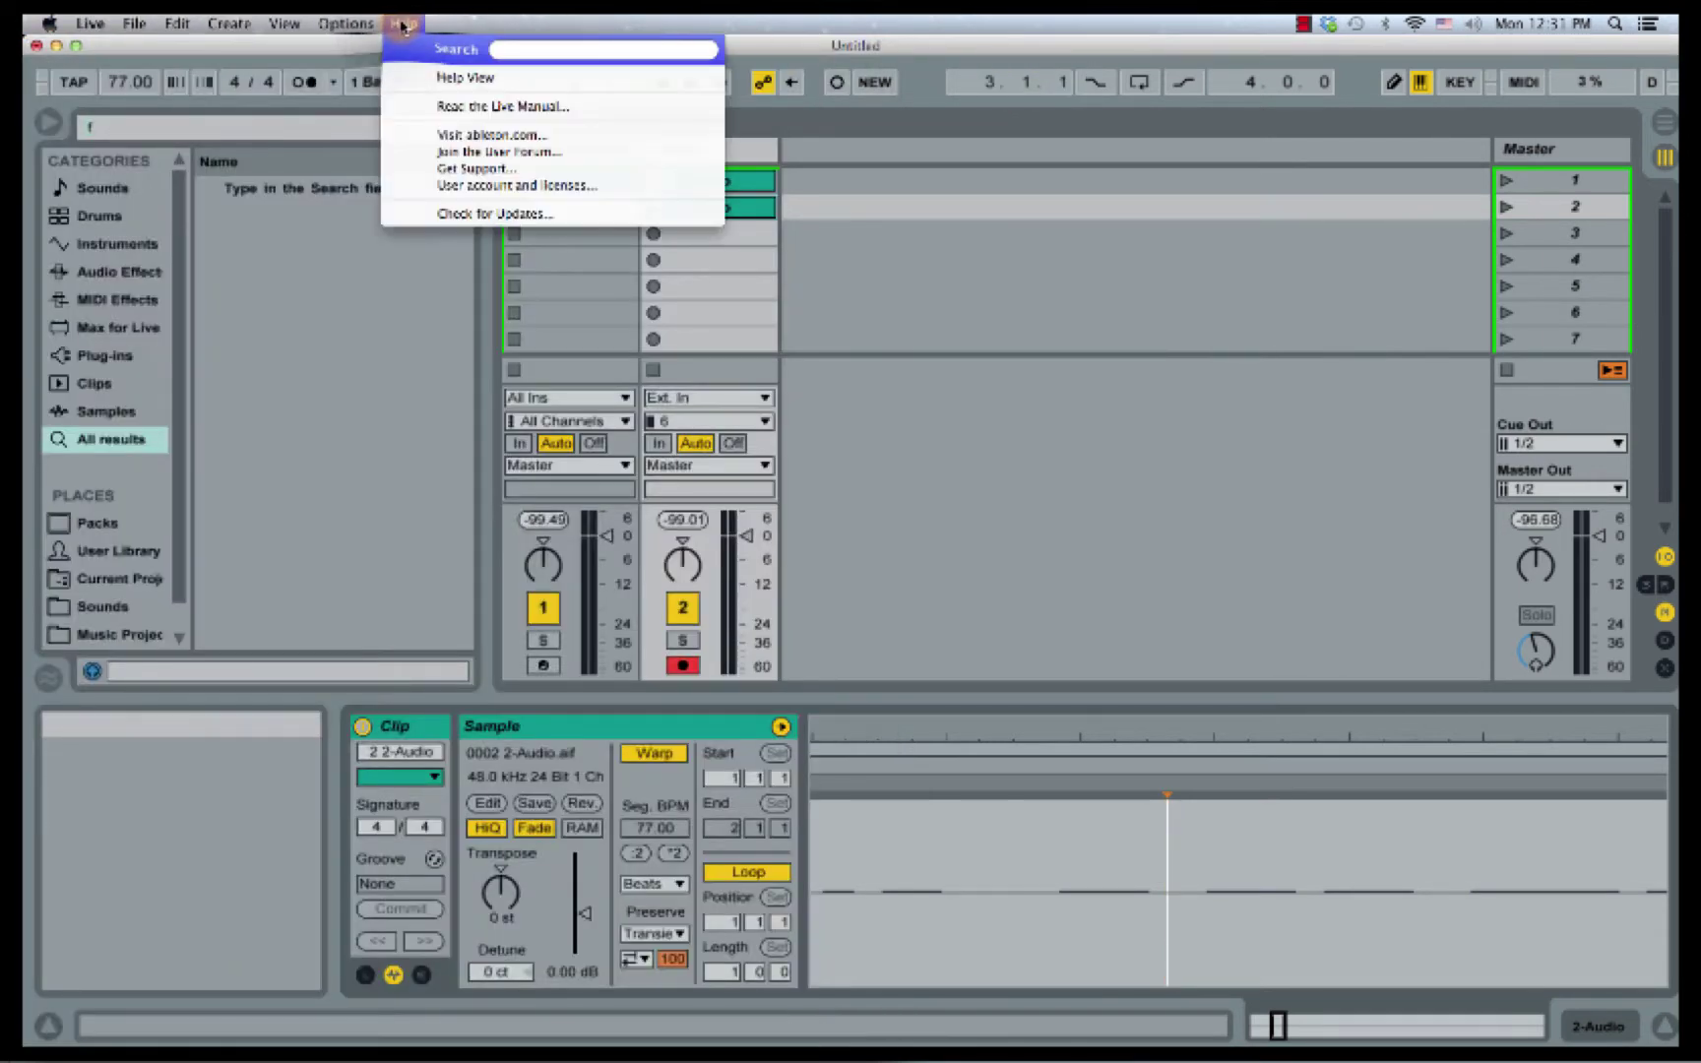
{"action": "left_click", "coordinate": [433, 79]}
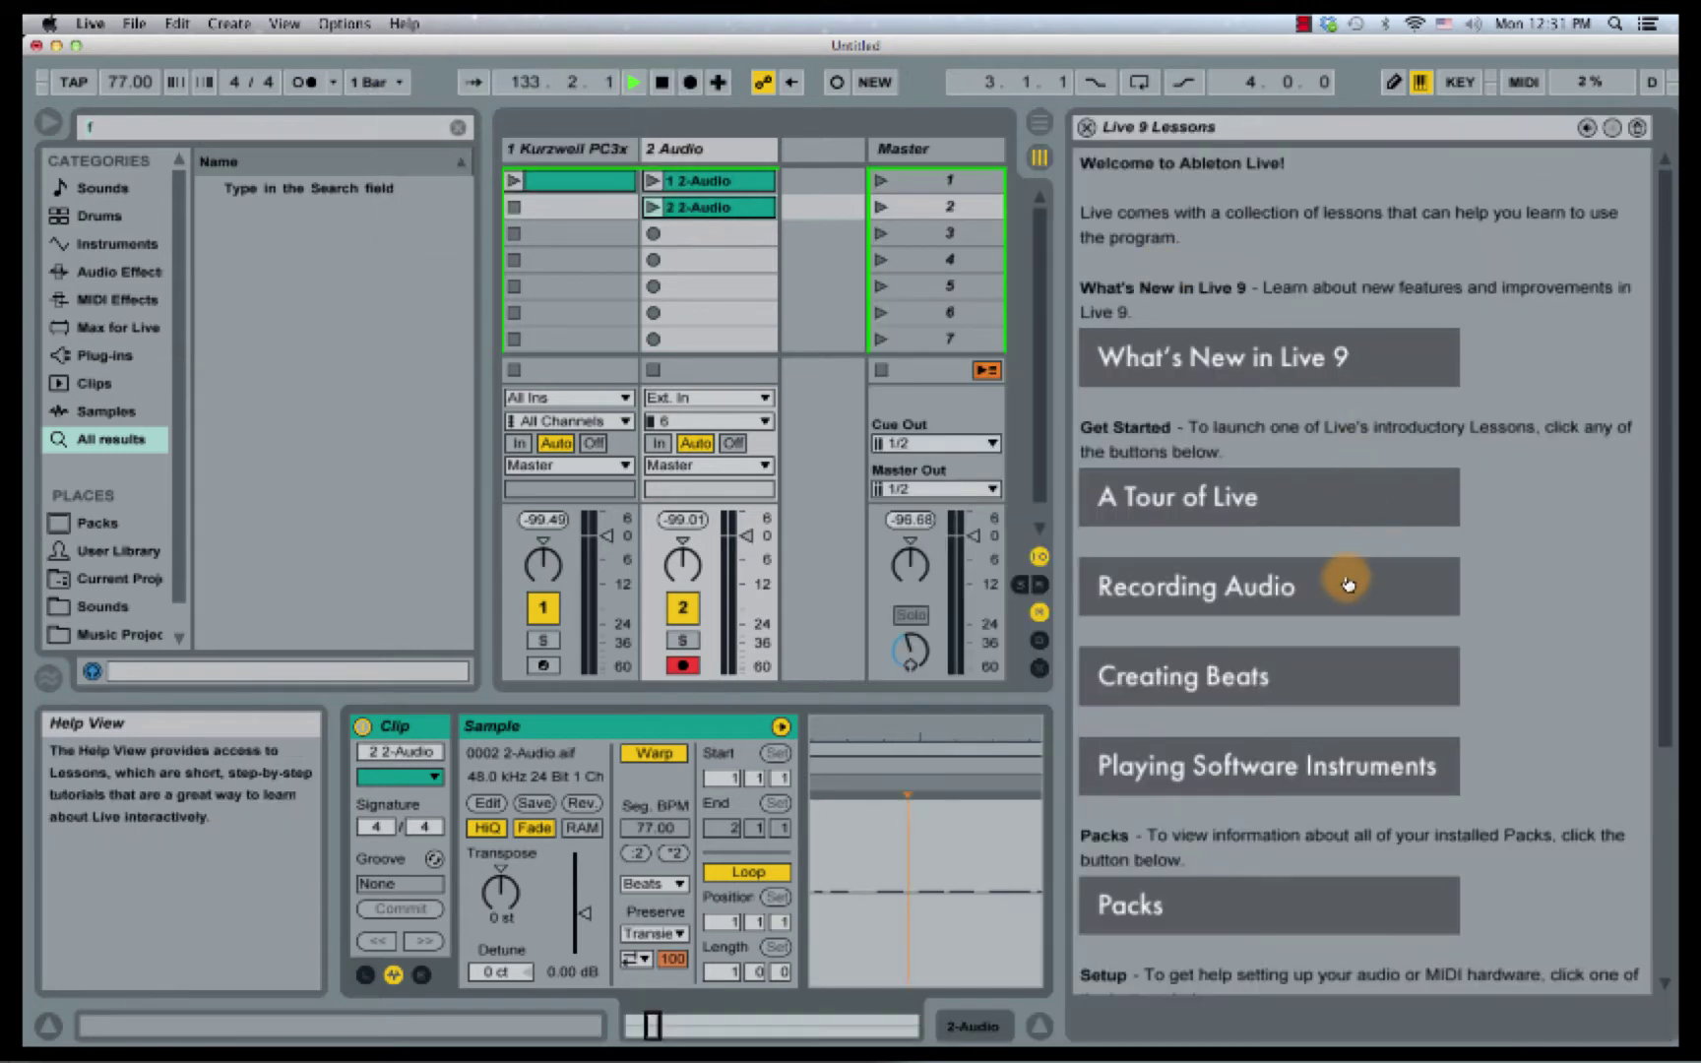
{"action": "scroll", "coordinate": [1624, 771], "scroll_direction": "down", "scroll_amount": 5}
{"action": "left_click", "coordinate": [1443, 748]}
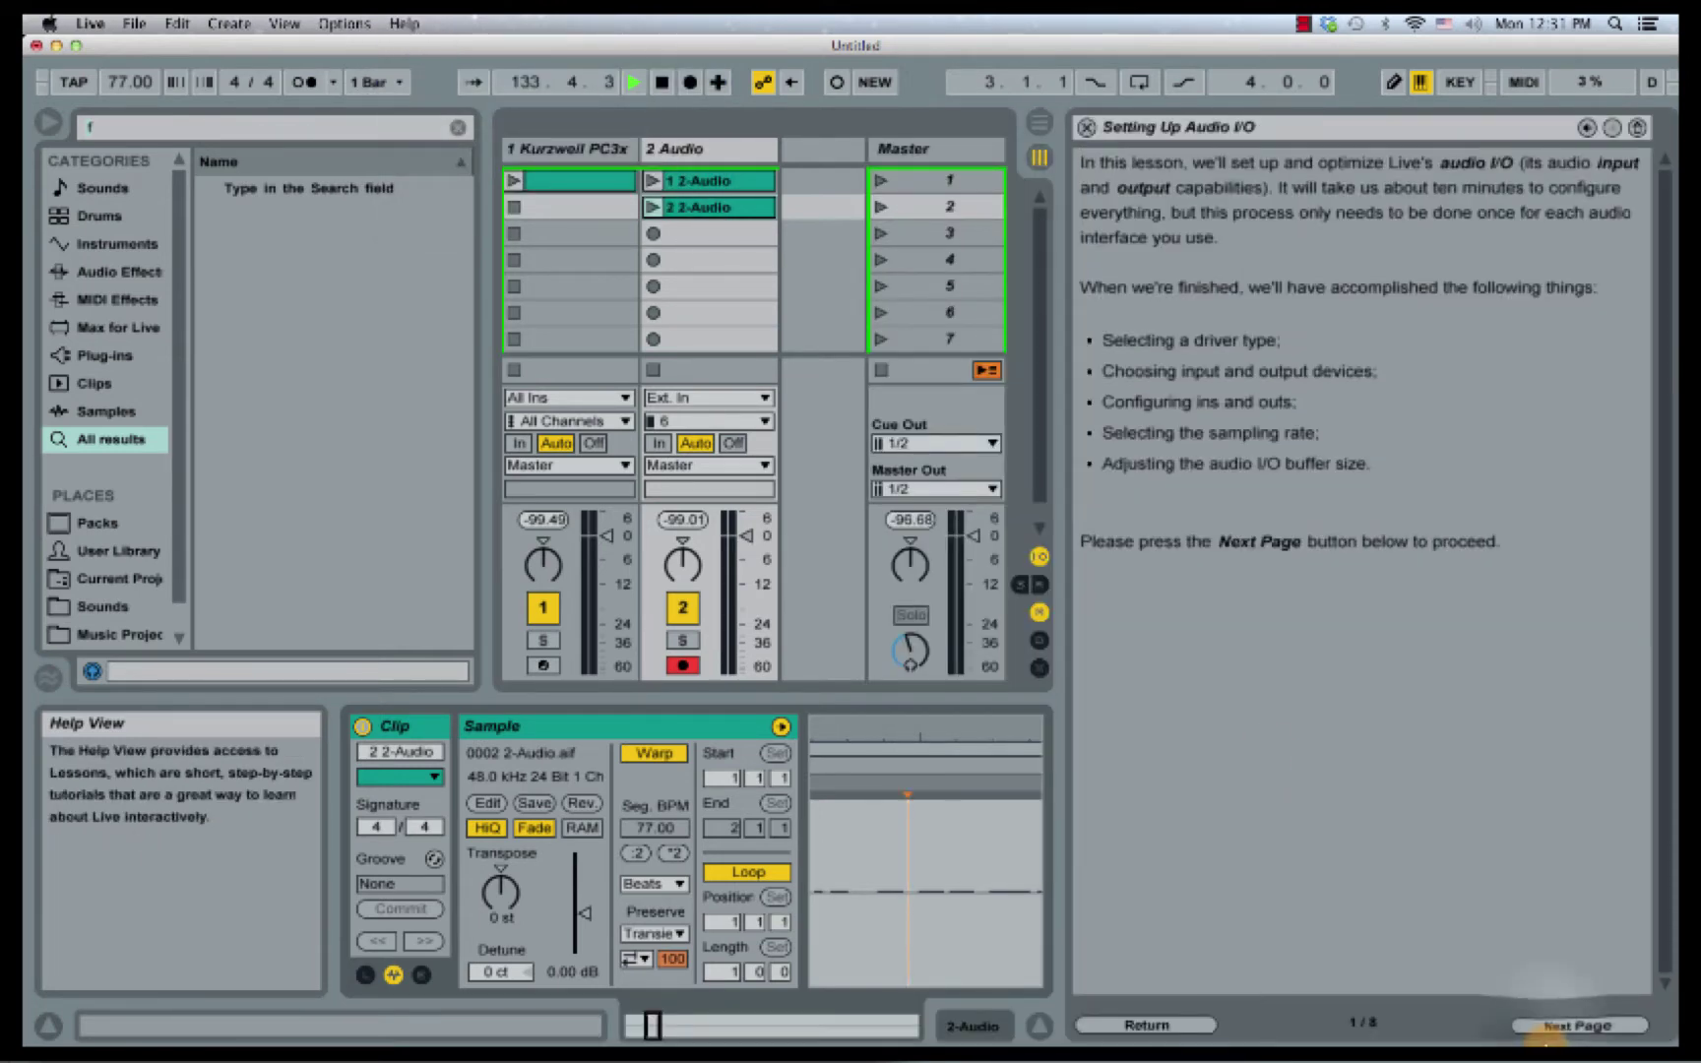
Page through the Setting Up Audio I/O lesson to the Adjusting the Buffer Size page and close the Help View
{"action": "left_click", "coordinate": [1555, 1045]}
{"action": "left_click", "coordinate": [1563, 1002]}
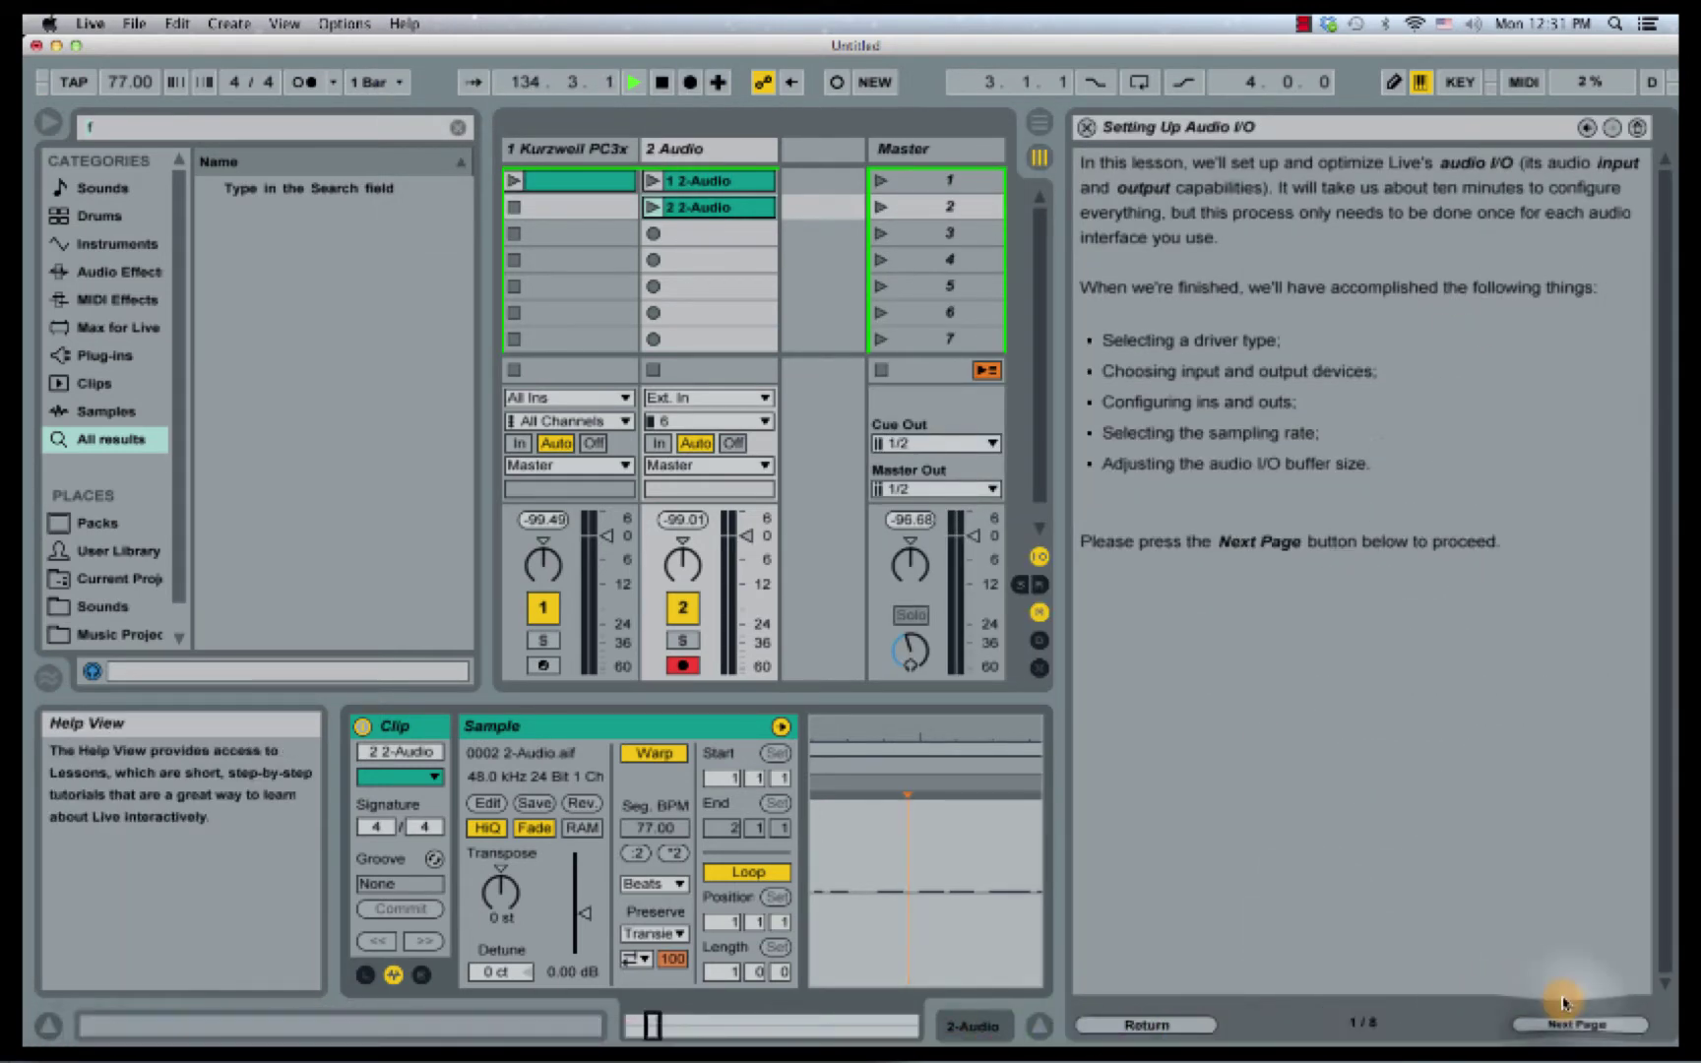
{"action": "left_click", "coordinate": [1564, 1024]}
{"action": "left_click", "coordinate": [1565, 1024]}
{"action": "left_click", "coordinate": [1565, 1023]}
{"action": "left_click", "coordinate": [1564, 1024]}
{"action": "left_click", "coordinate": [1565, 1023]}
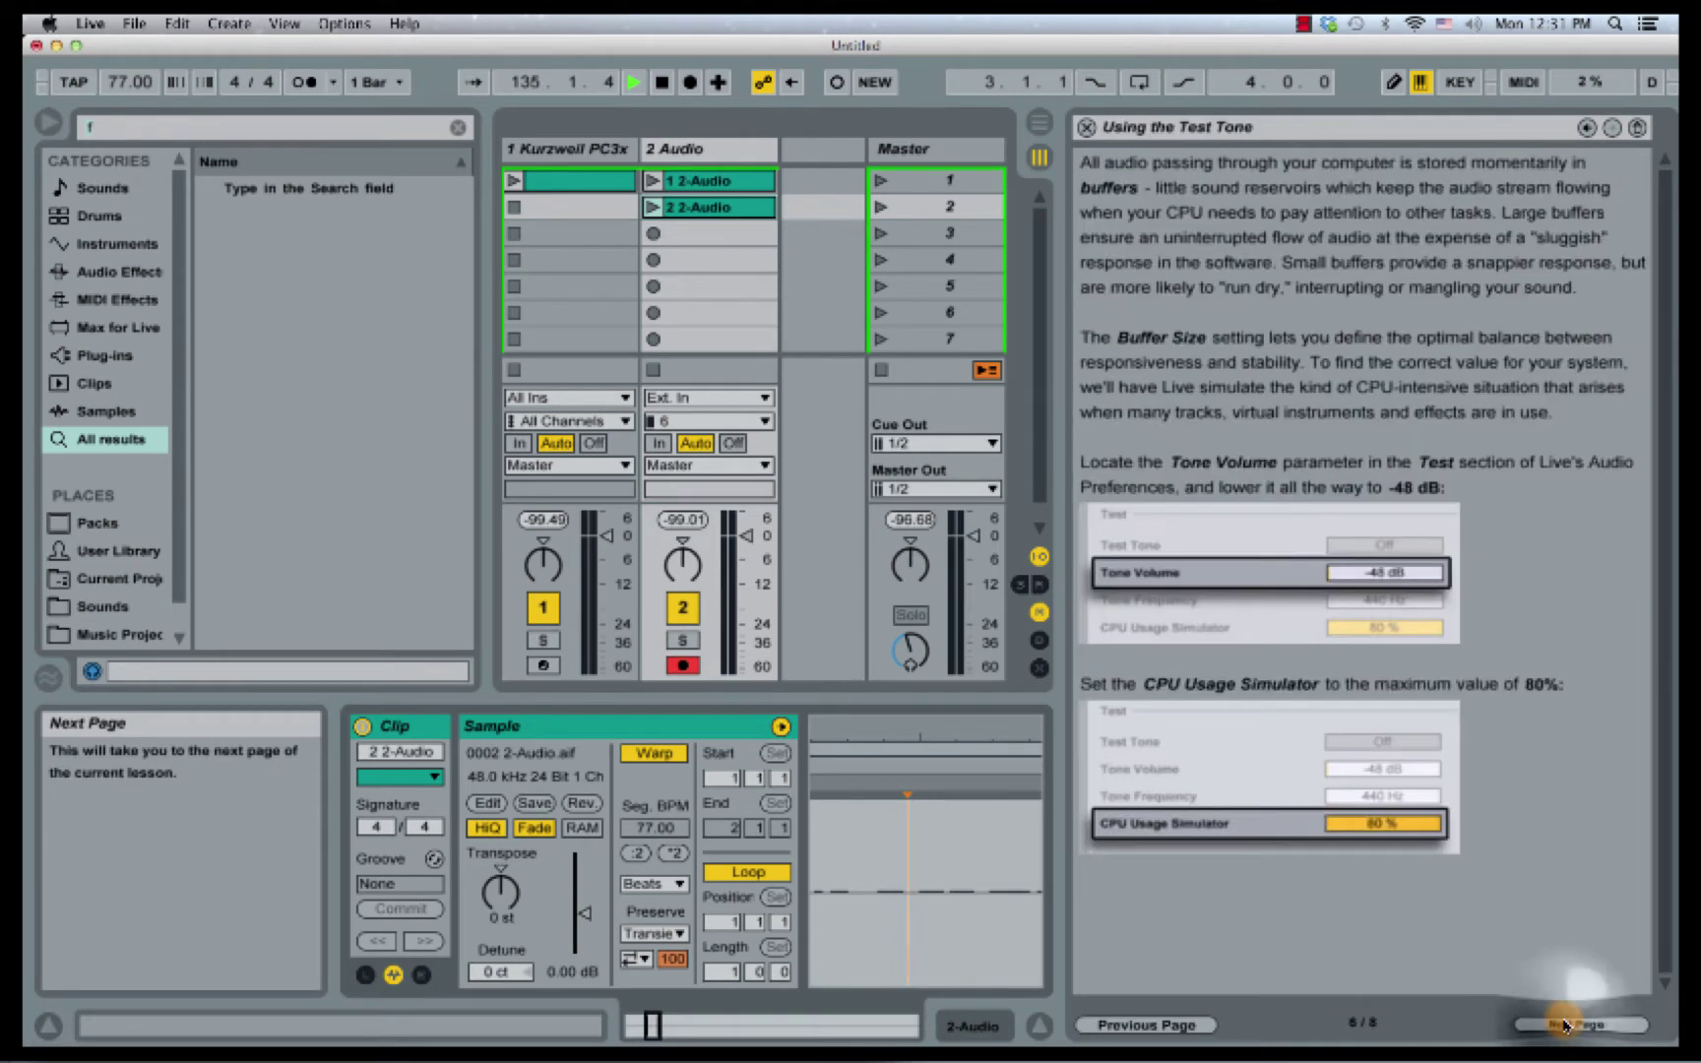
{"action": "left_click", "coordinate": [1564, 1024]}
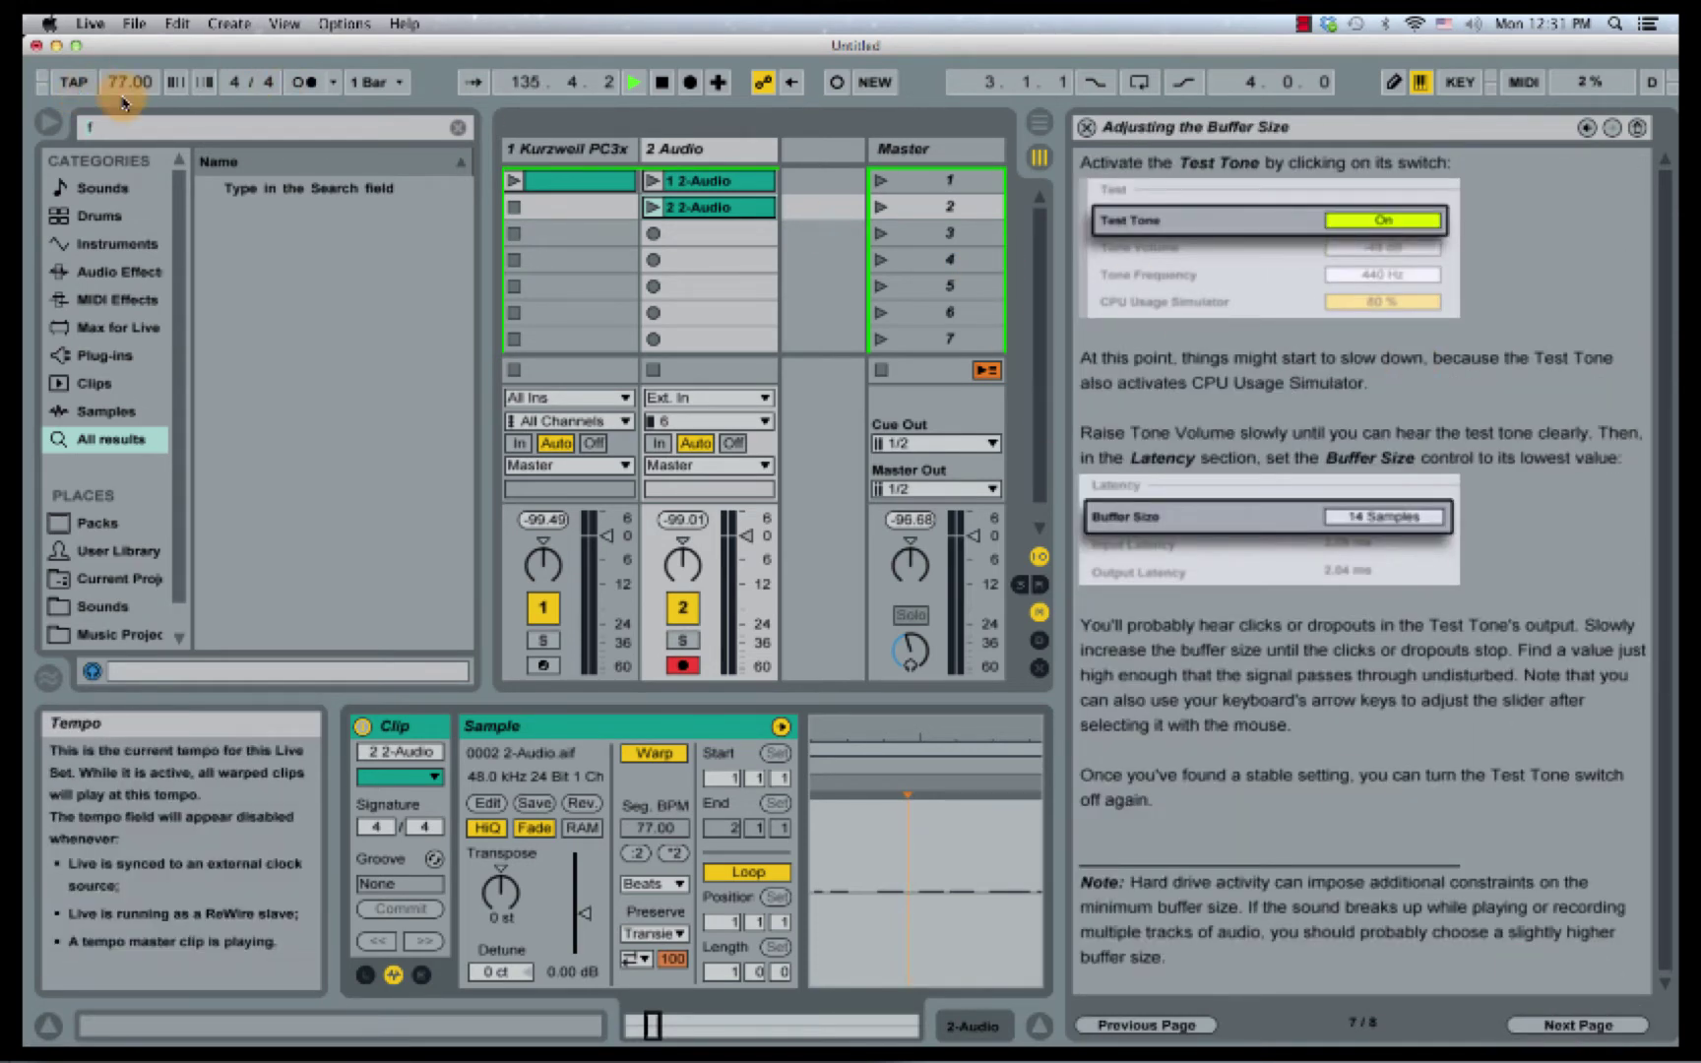
{"action": "left_click", "coordinate": [1083, 127]}
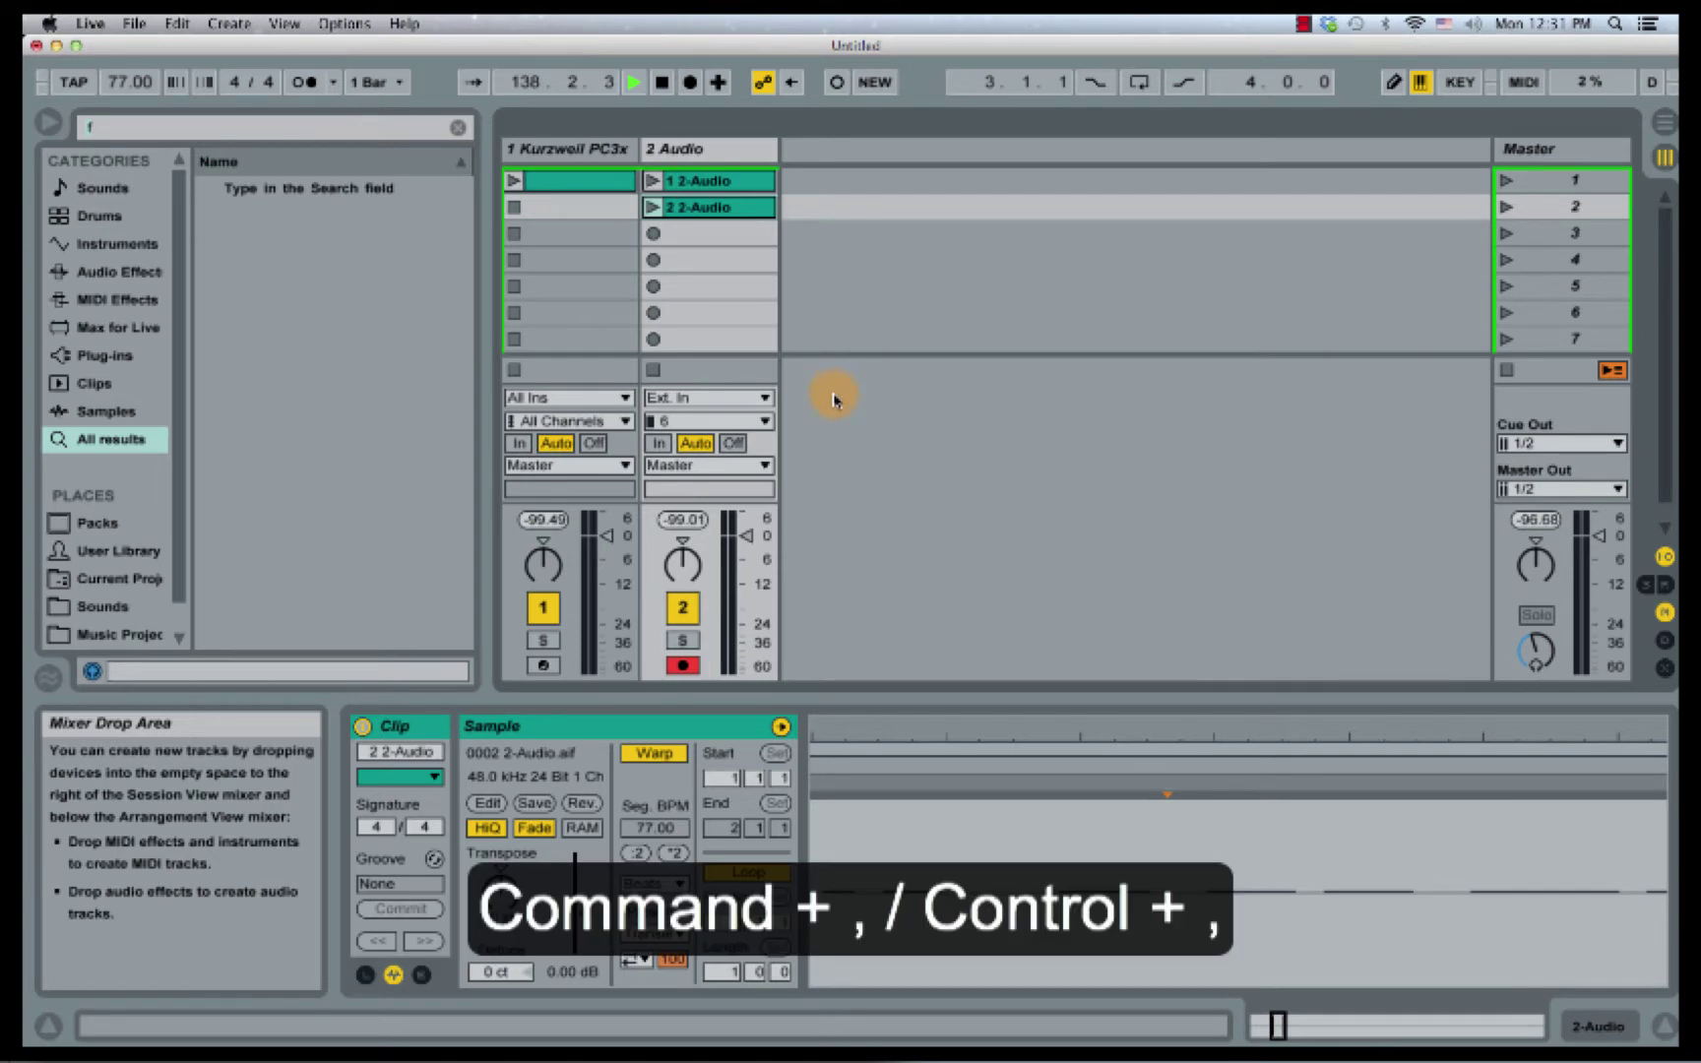
Open the Preferences on the audio settings and move the window so that all of them fit in view
{"action": "key", "text": "super+comma"}
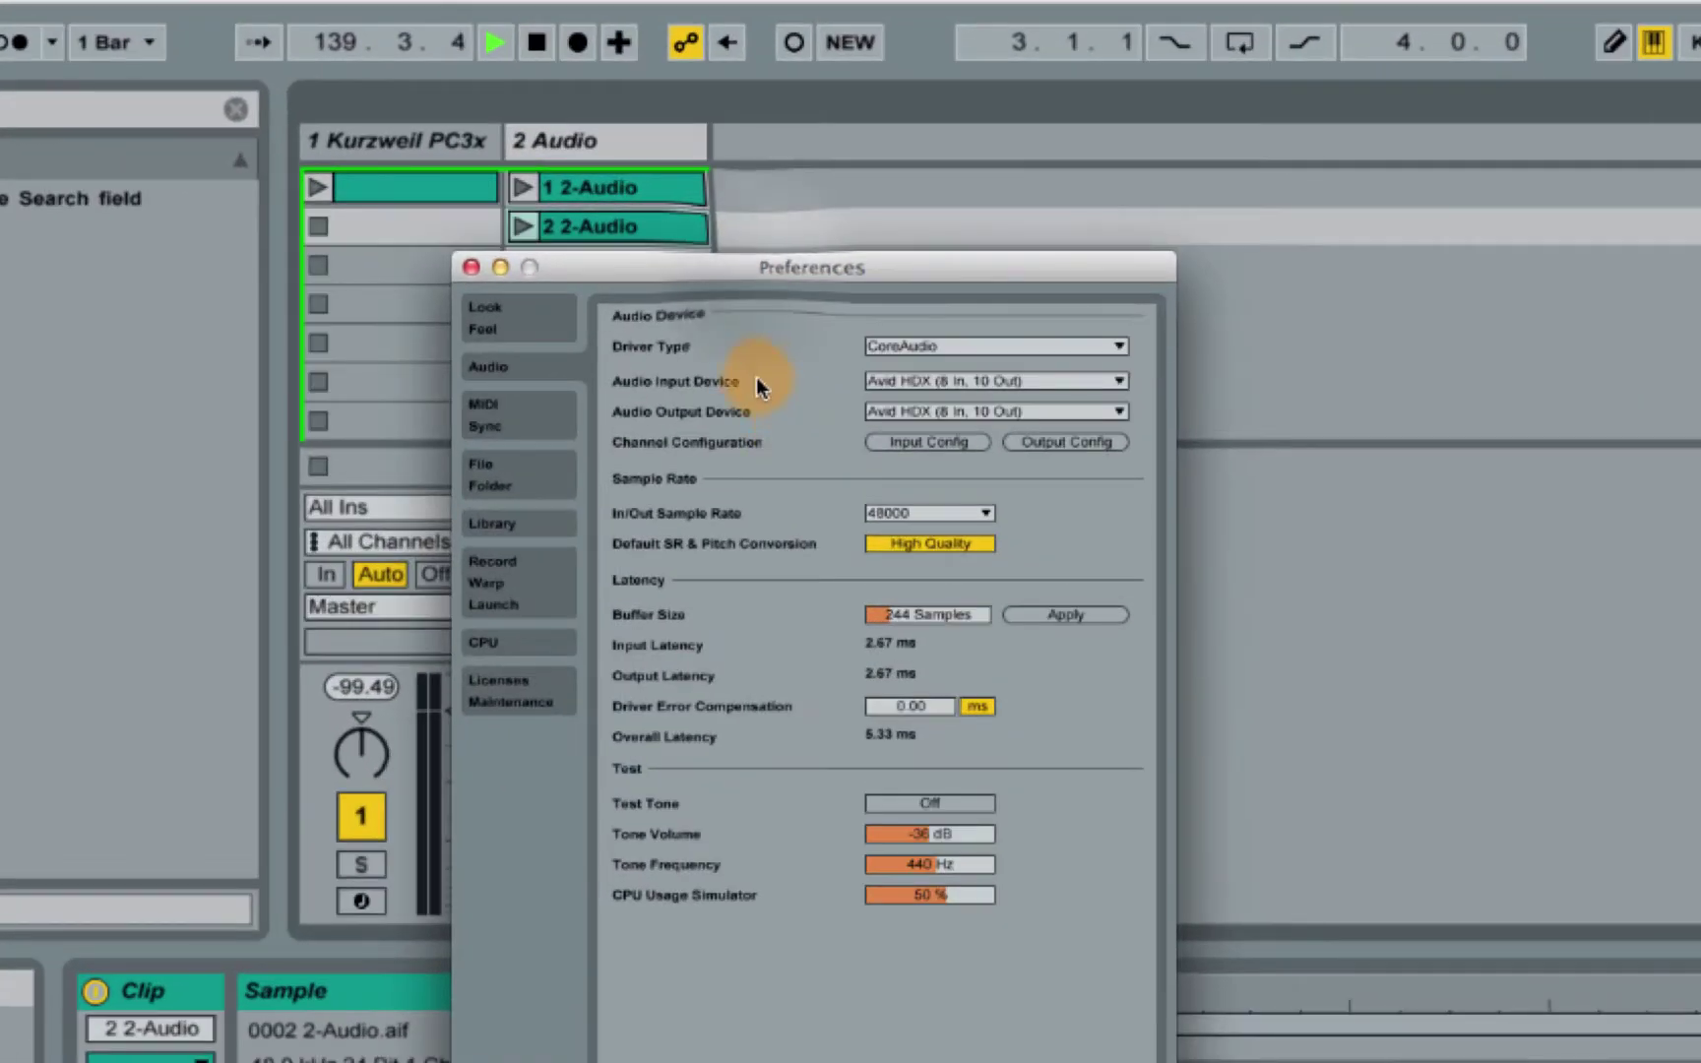
{"action": "left_click_drag", "start_coordinate": [753, 267], "coordinate": [770, 102]}
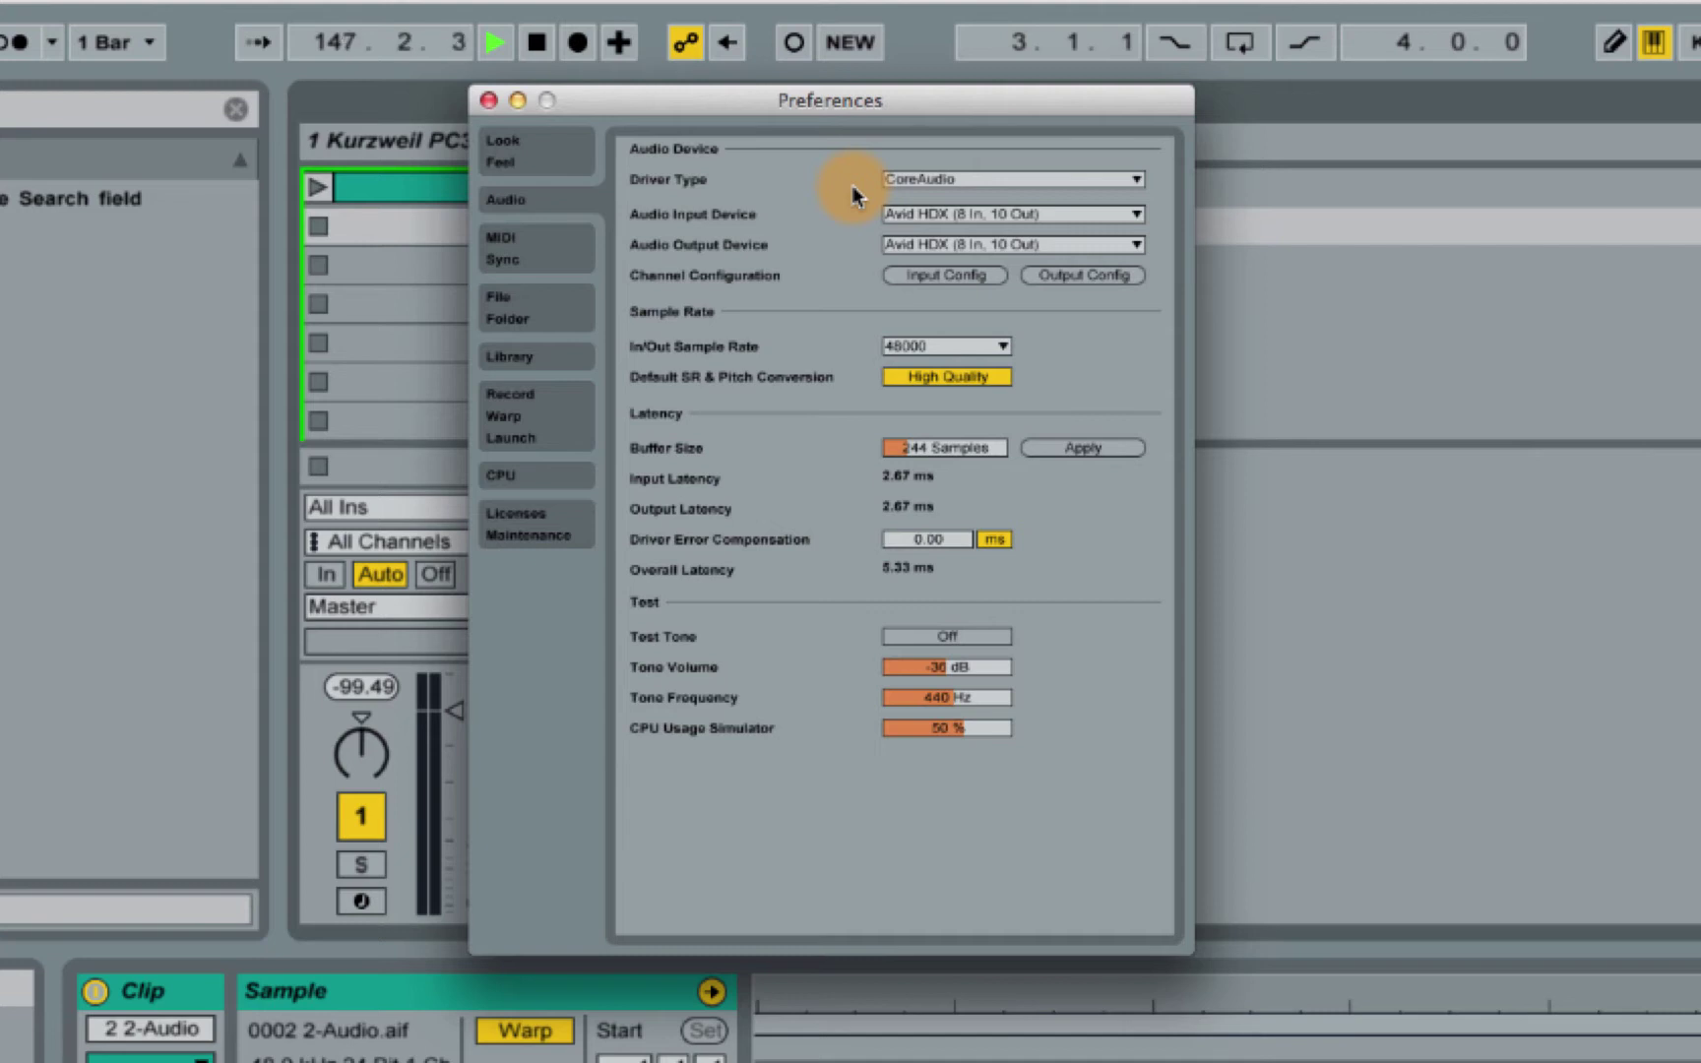
Look through the devices available for Audio Input Device and point out the input and output device settings
{"action": "left_click", "coordinate": [910, 215]}
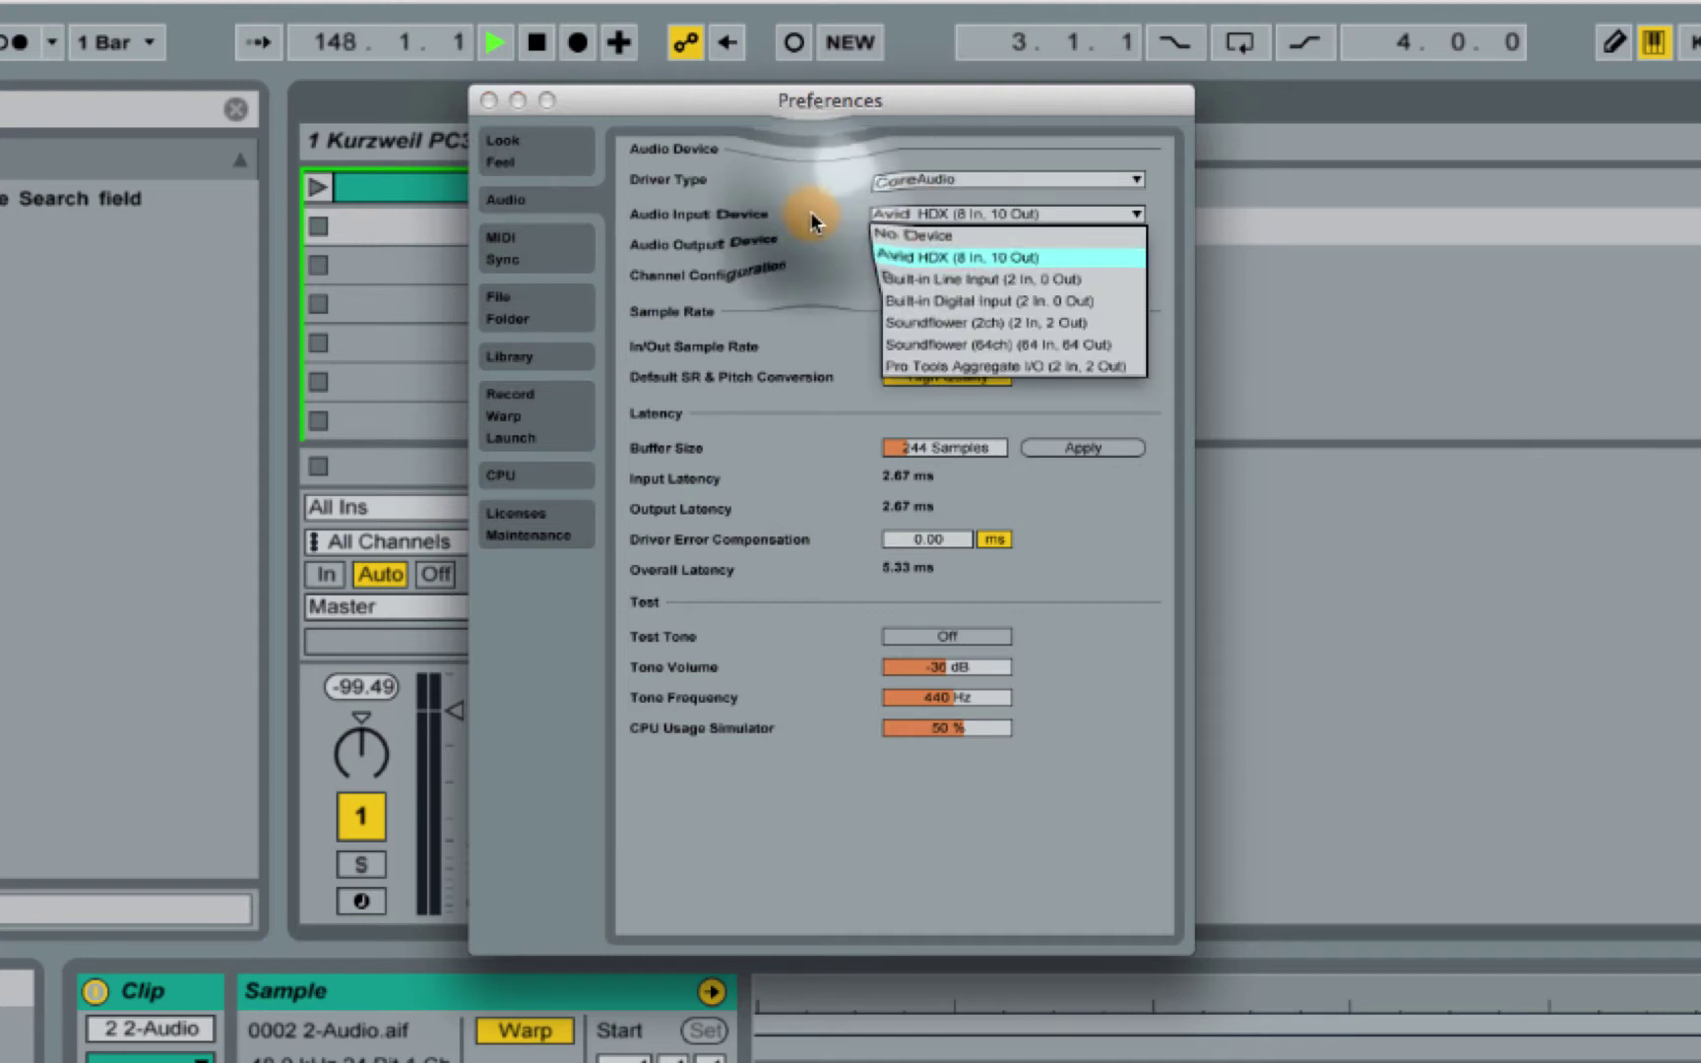
{"action": "left_click", "coordinate": [811, 222]}
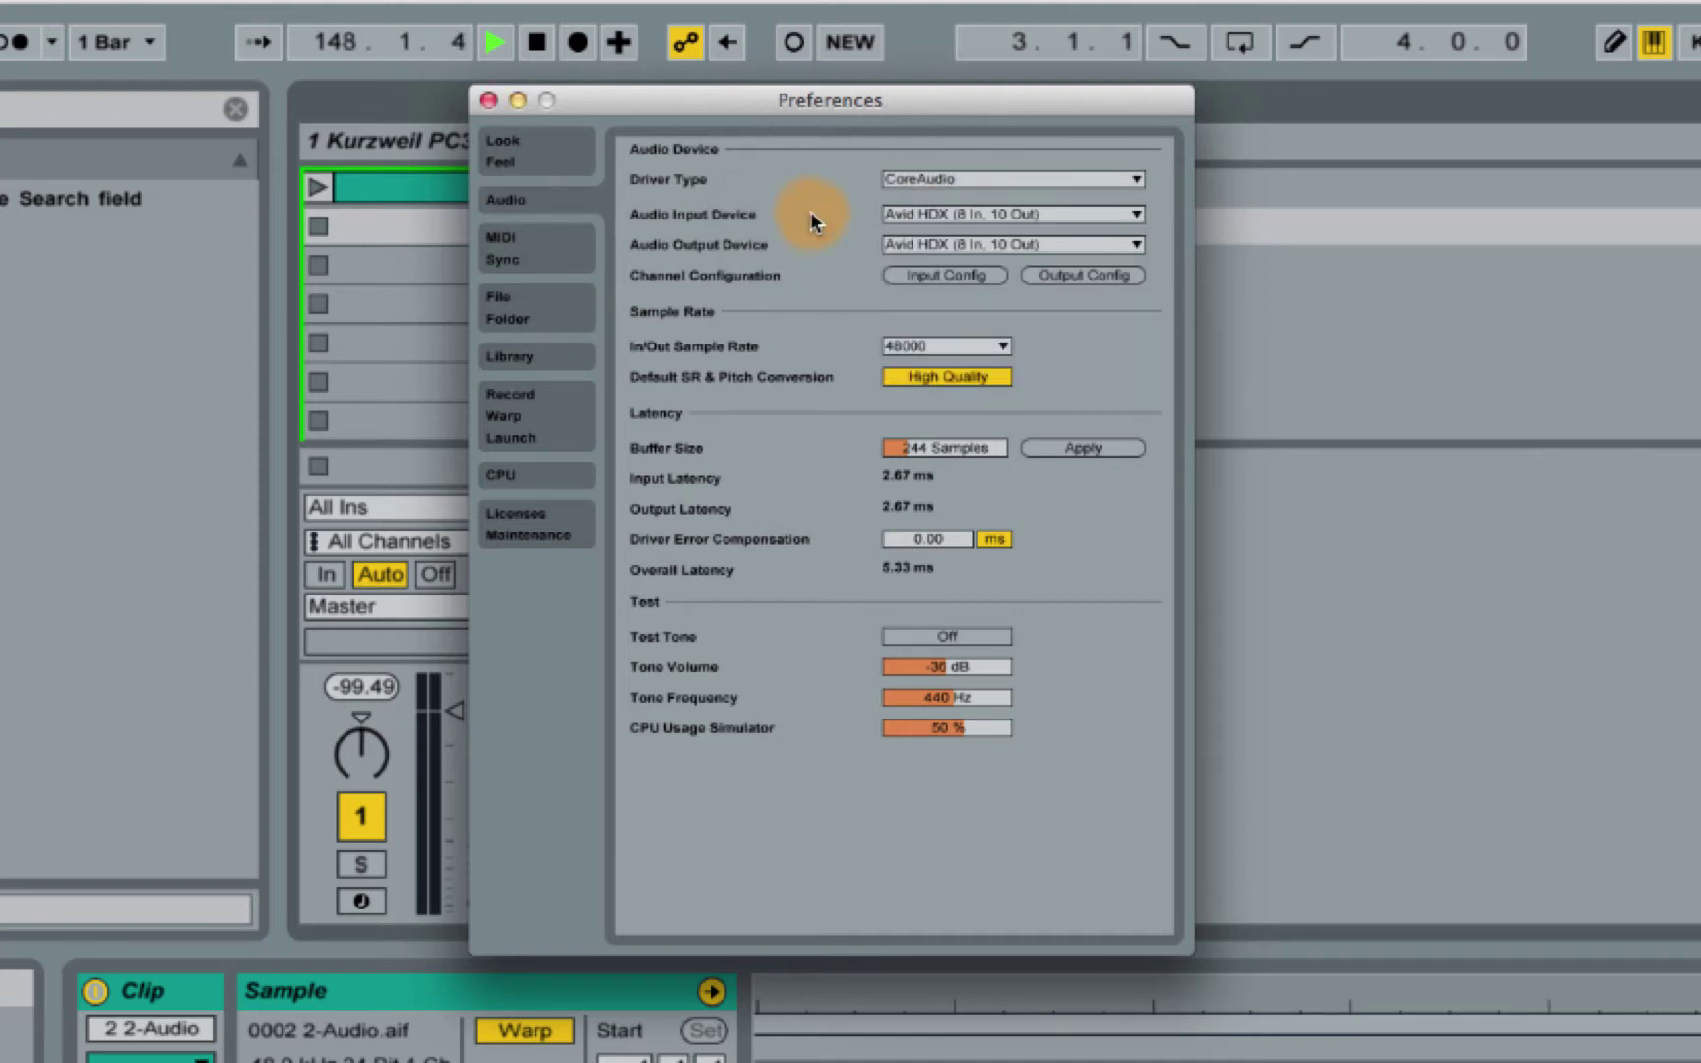
{"action": "left_click", "coordinate": [918, 212]}
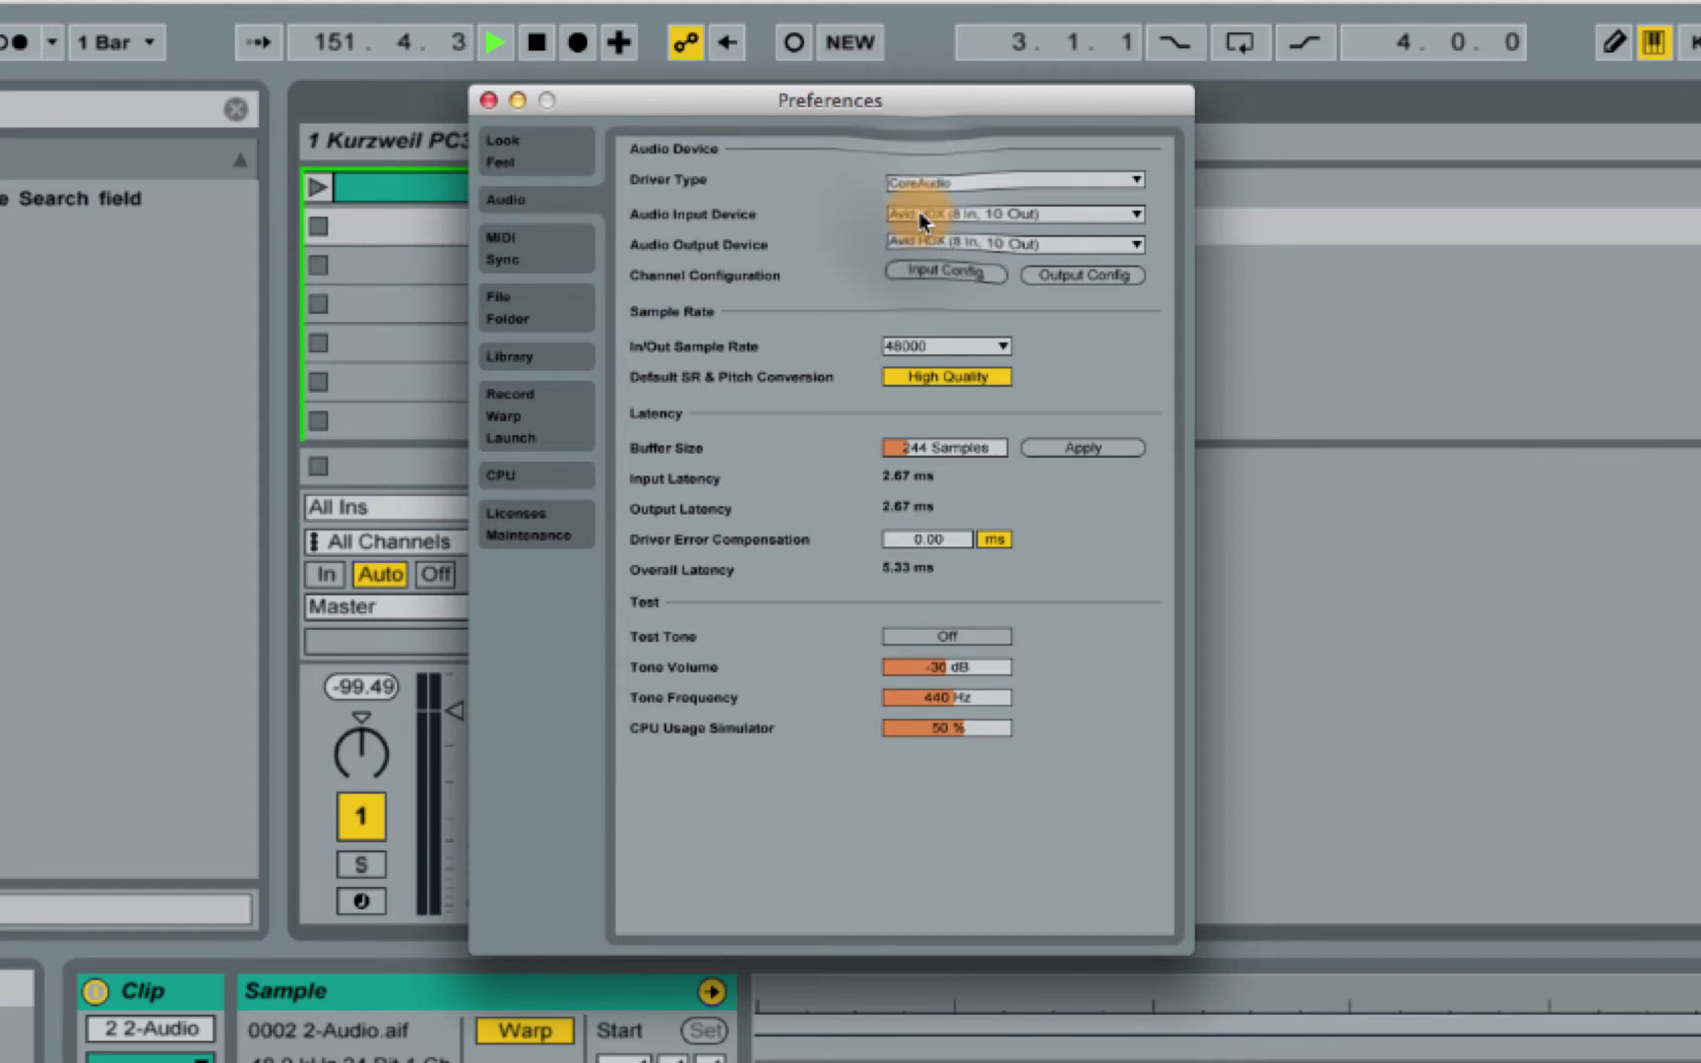
{"action": "left_click", "coordinate": [772, 230]}
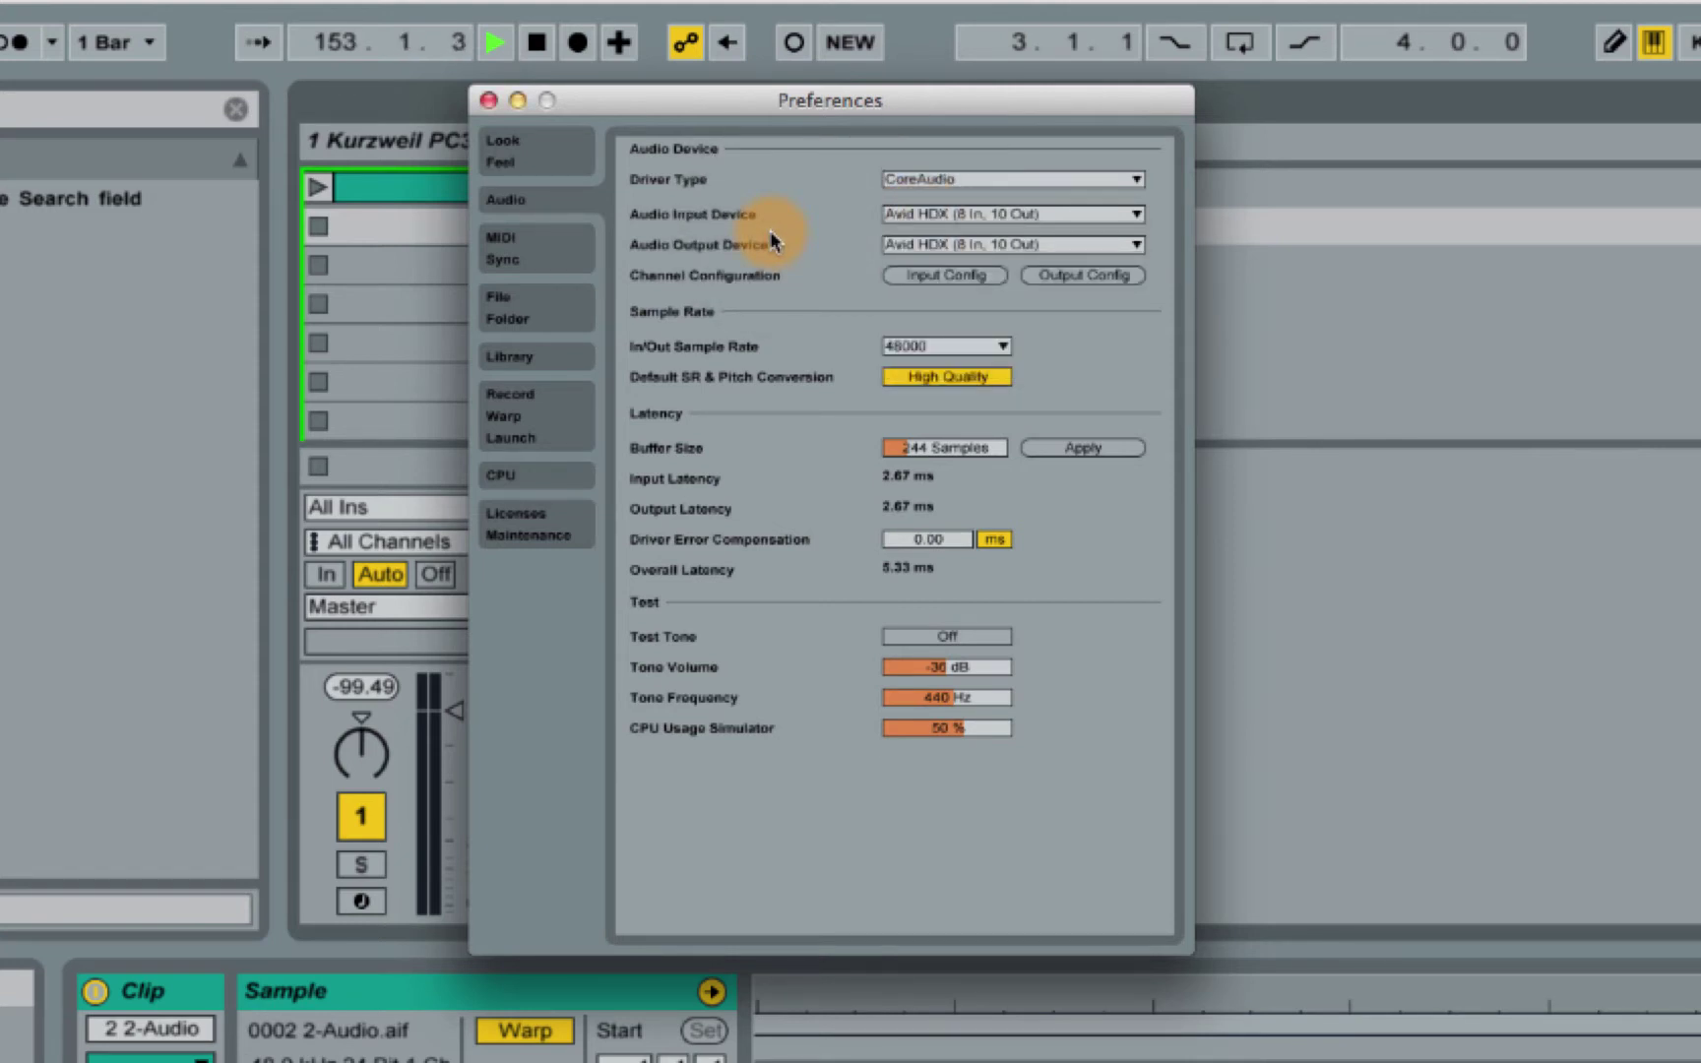
{"action": "left_click", "coordinate": [802, 257]}
{"action": "left_click", "coordinate": [805, 244]}
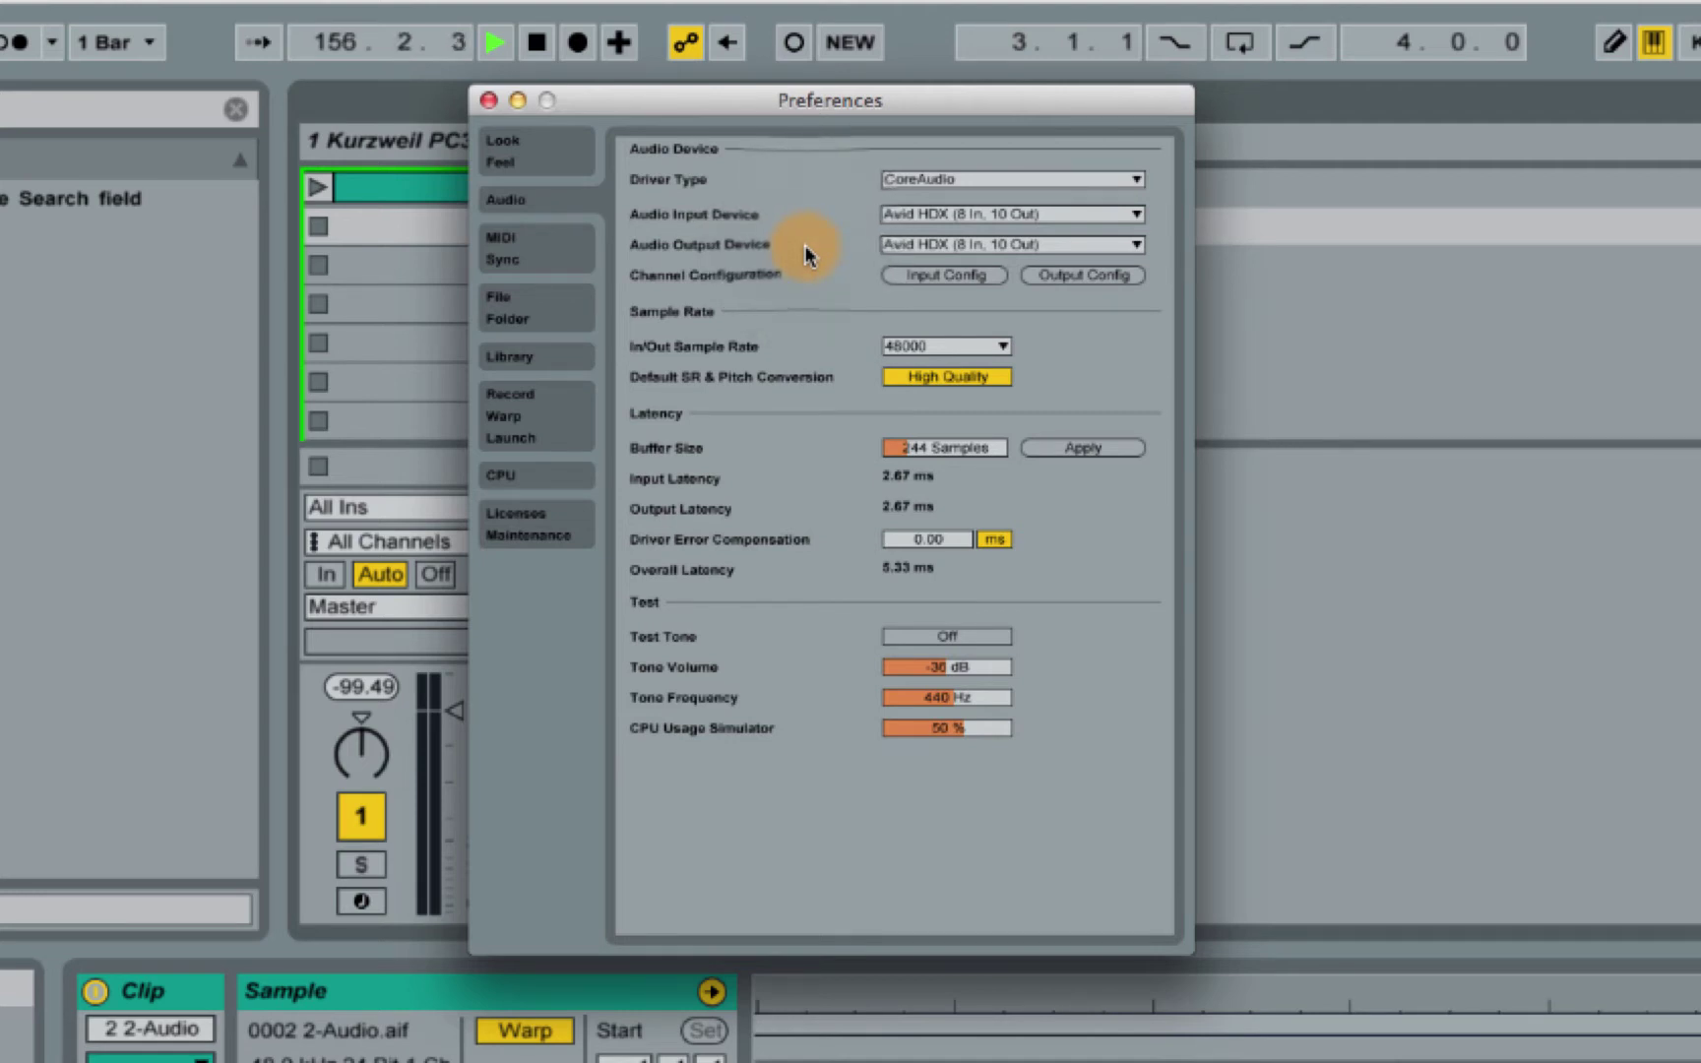
{"action": "left_click", "coordinate": [805, 244]}
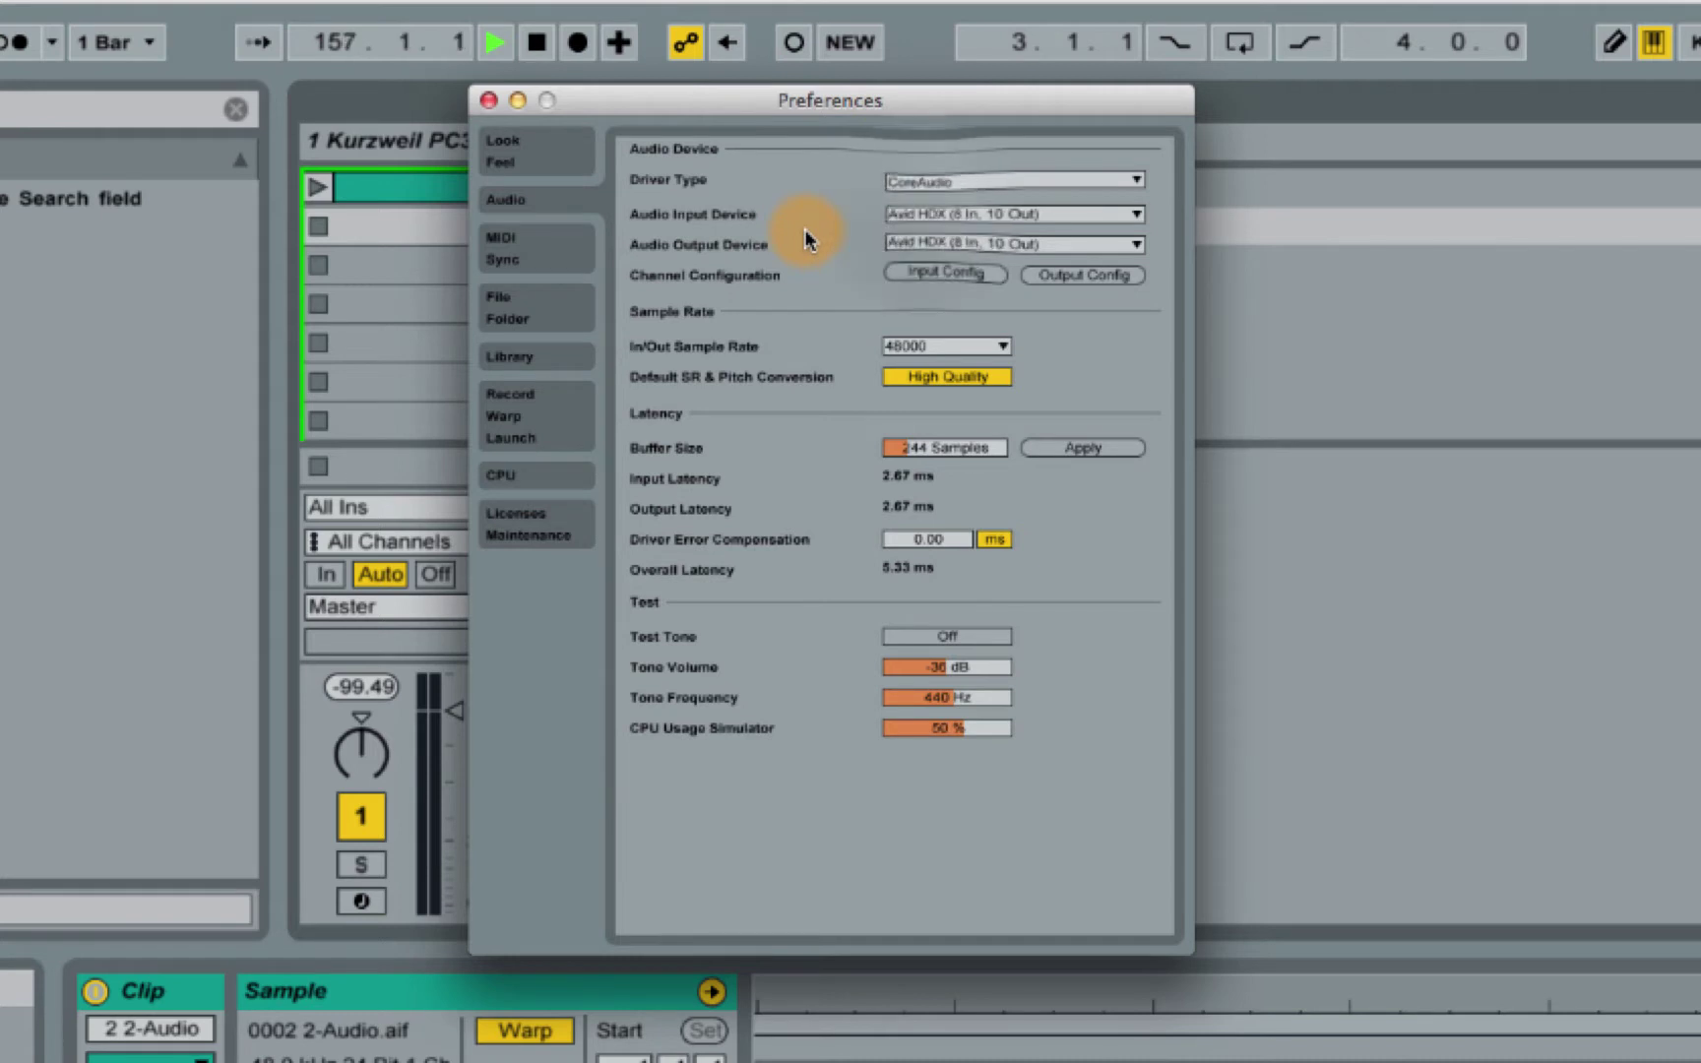
{"action": "left_click", "coordinate": [920, 215]}
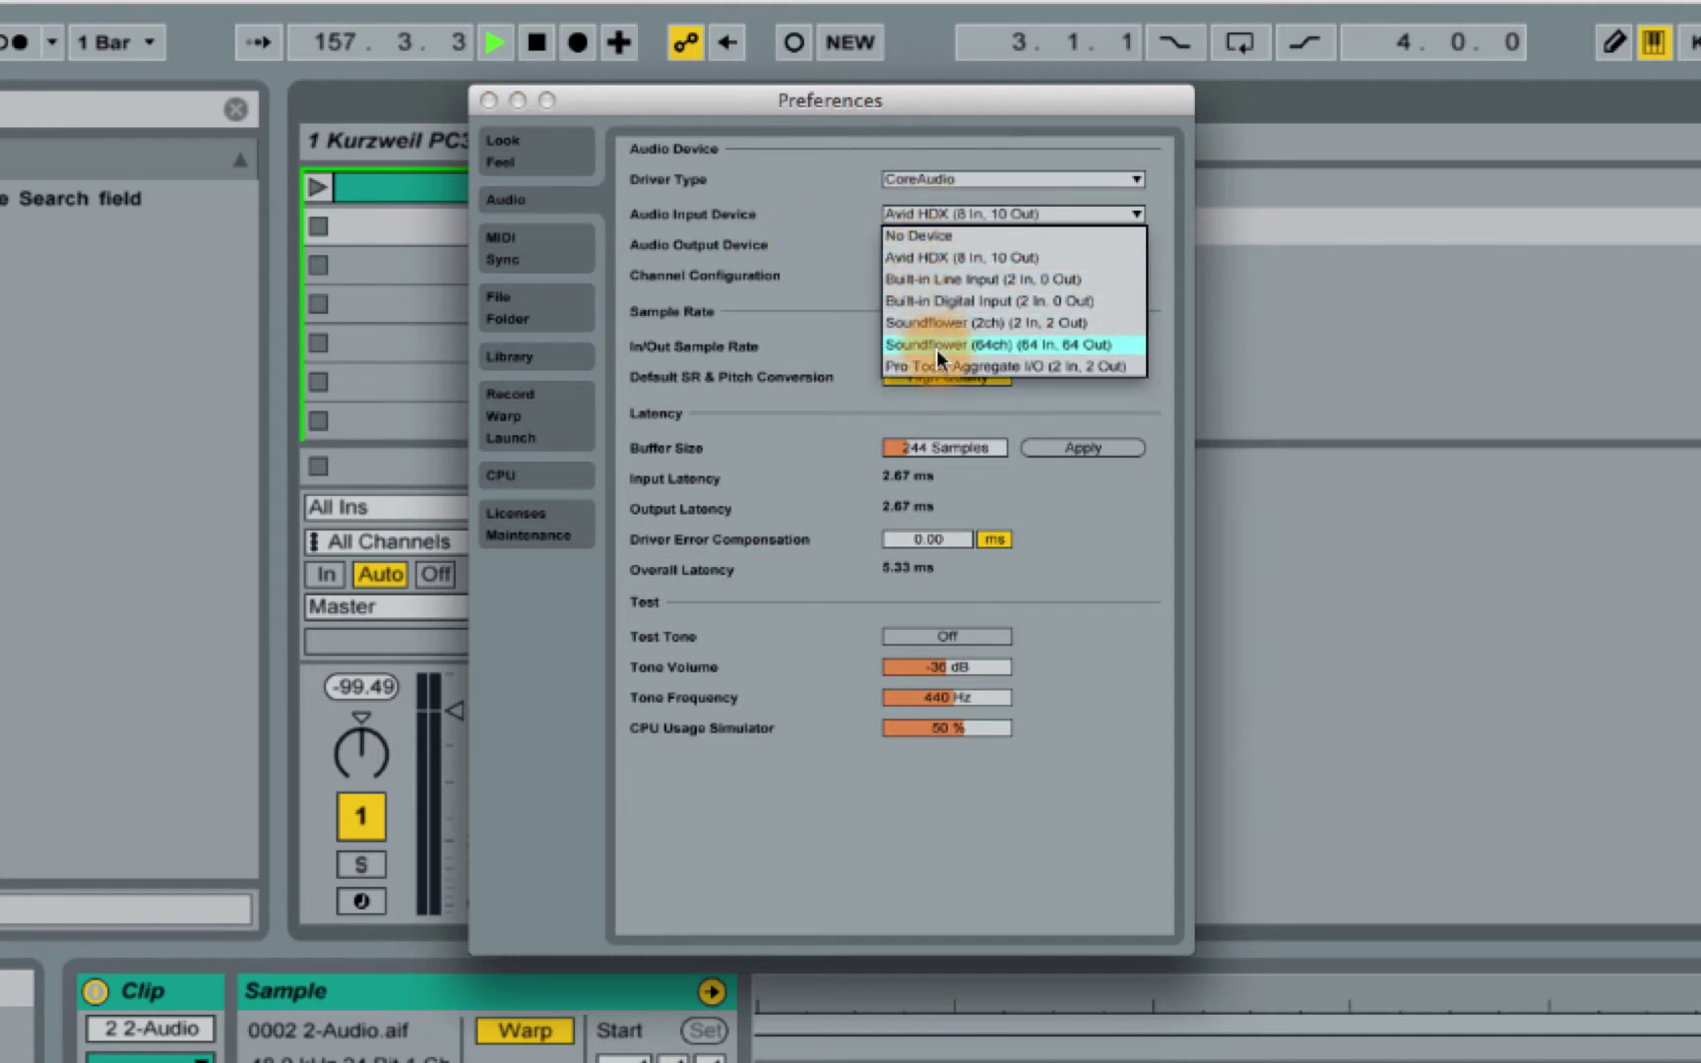
{"action": "left_click", "coordinate": [832, 241]}
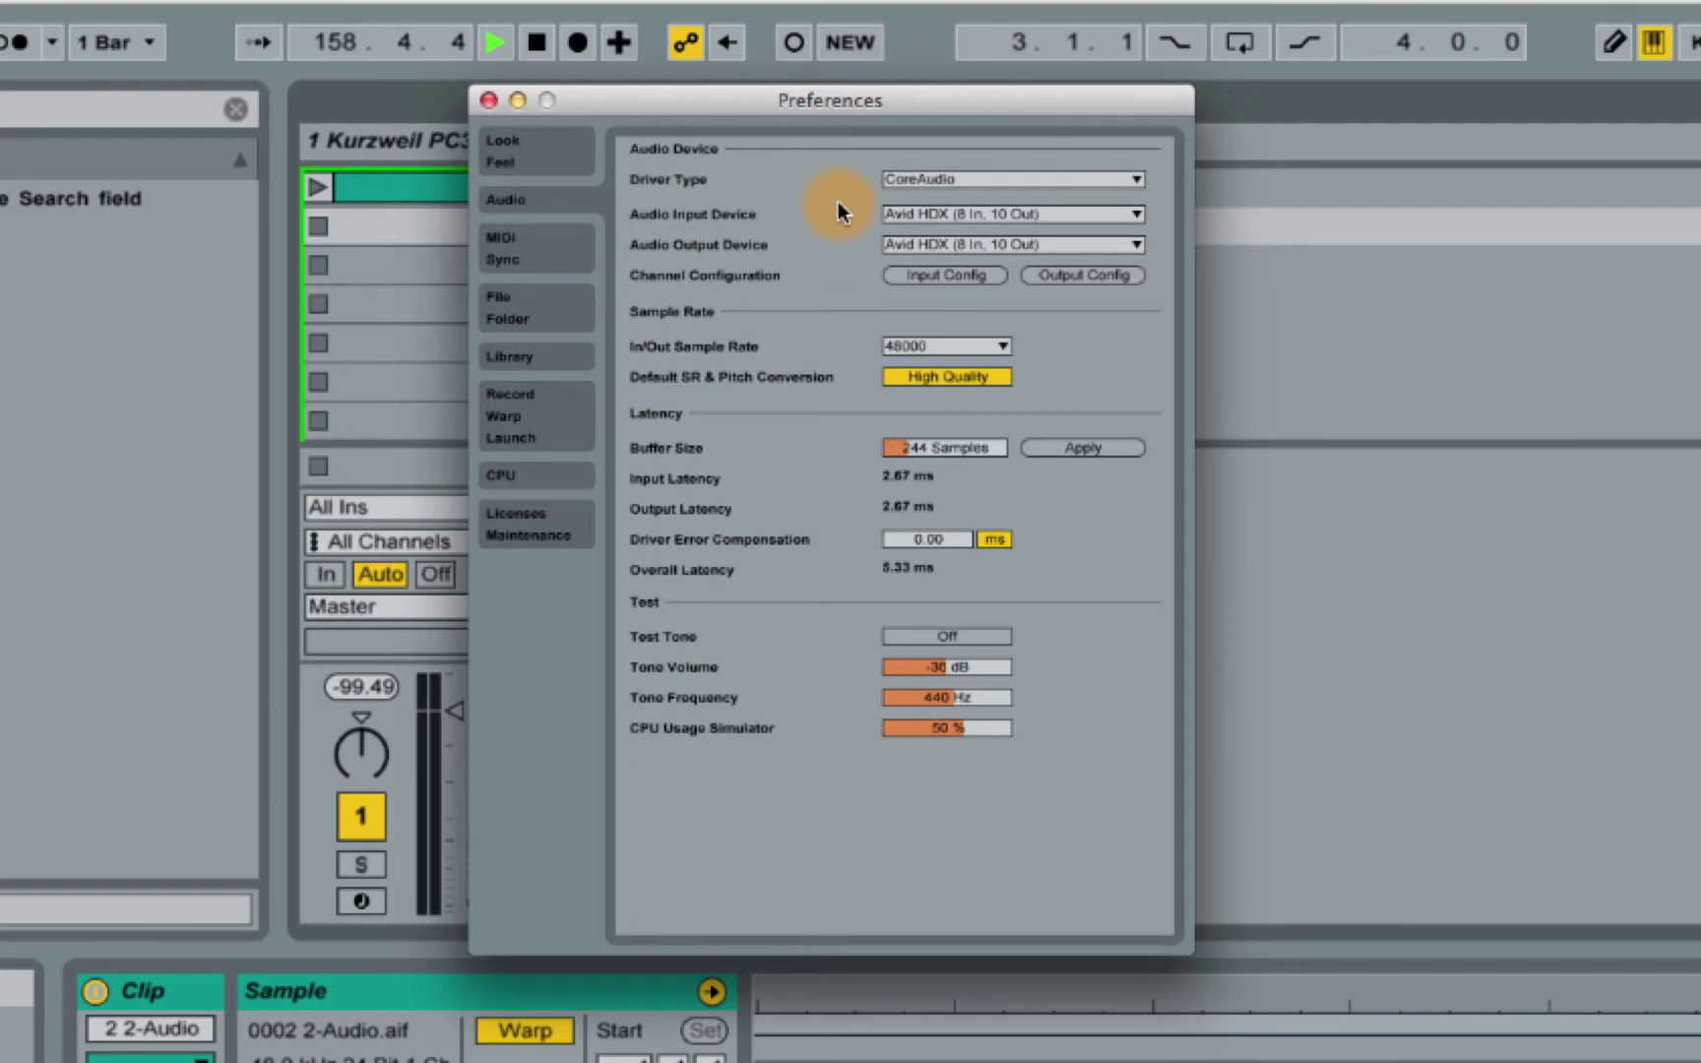
View the available driver types in the Audio Device section of the preferences
{"action": "left_click", "coordinate": [669, 158]}
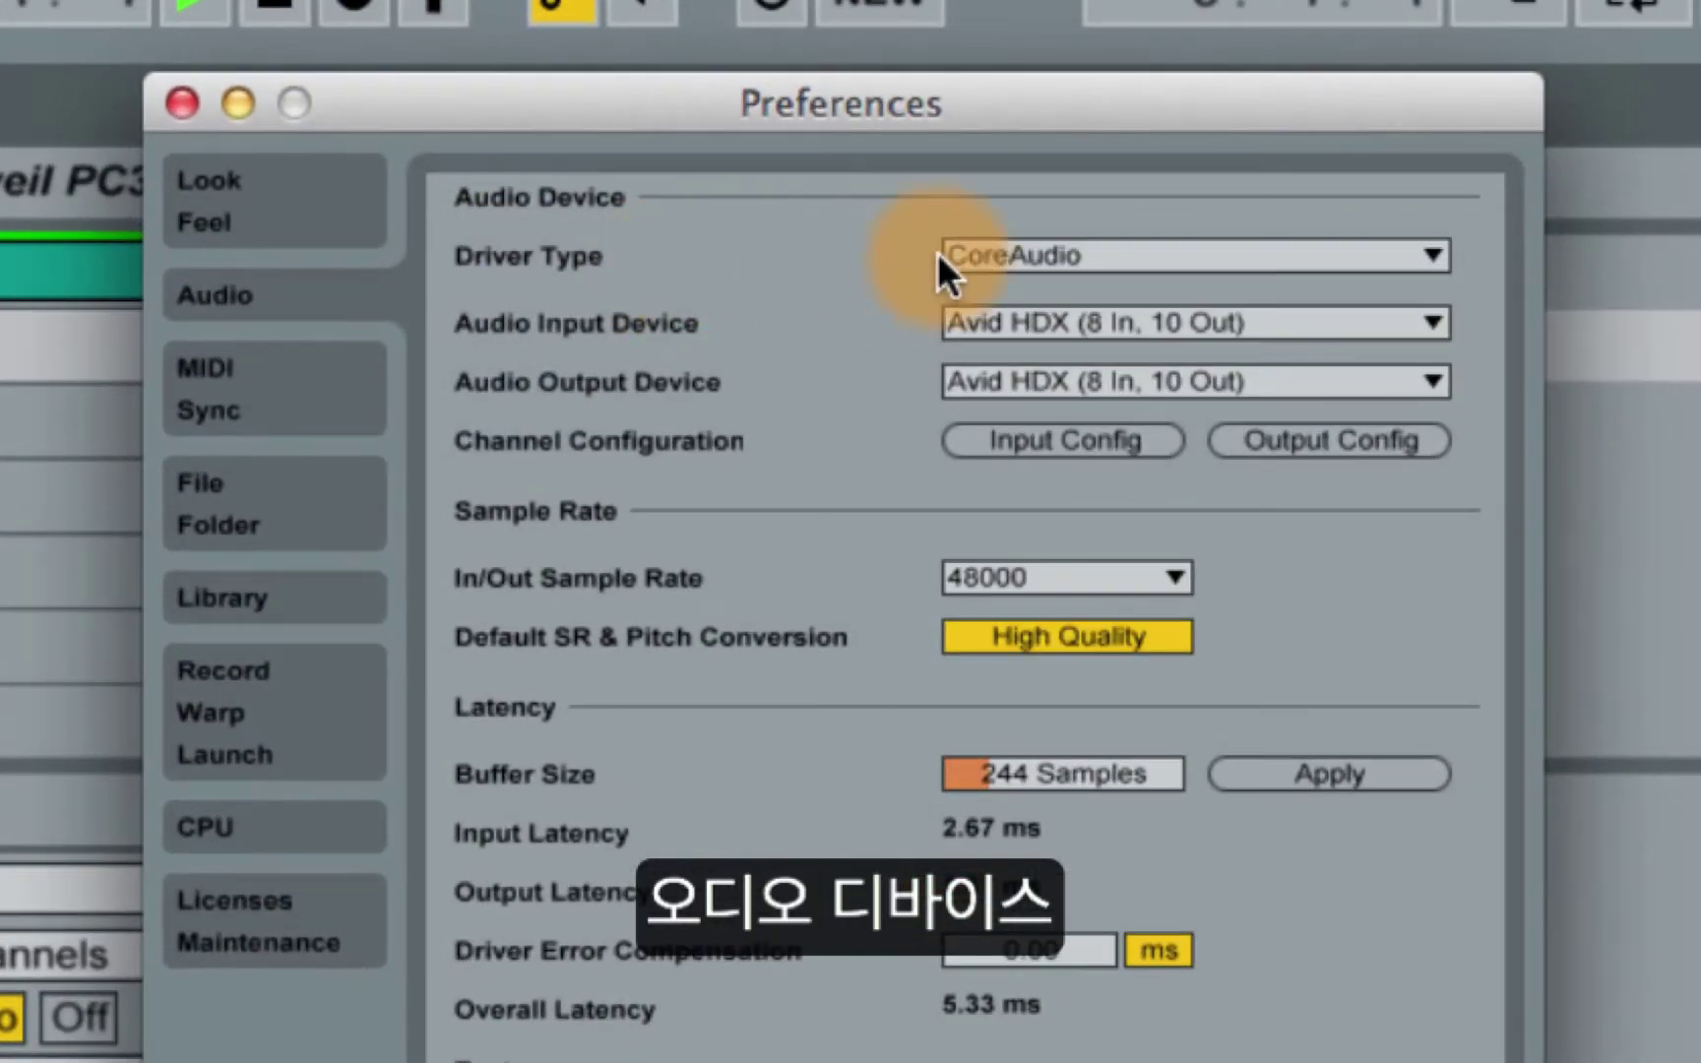
{"action": "left_click", "coordinate": [979, 248]}
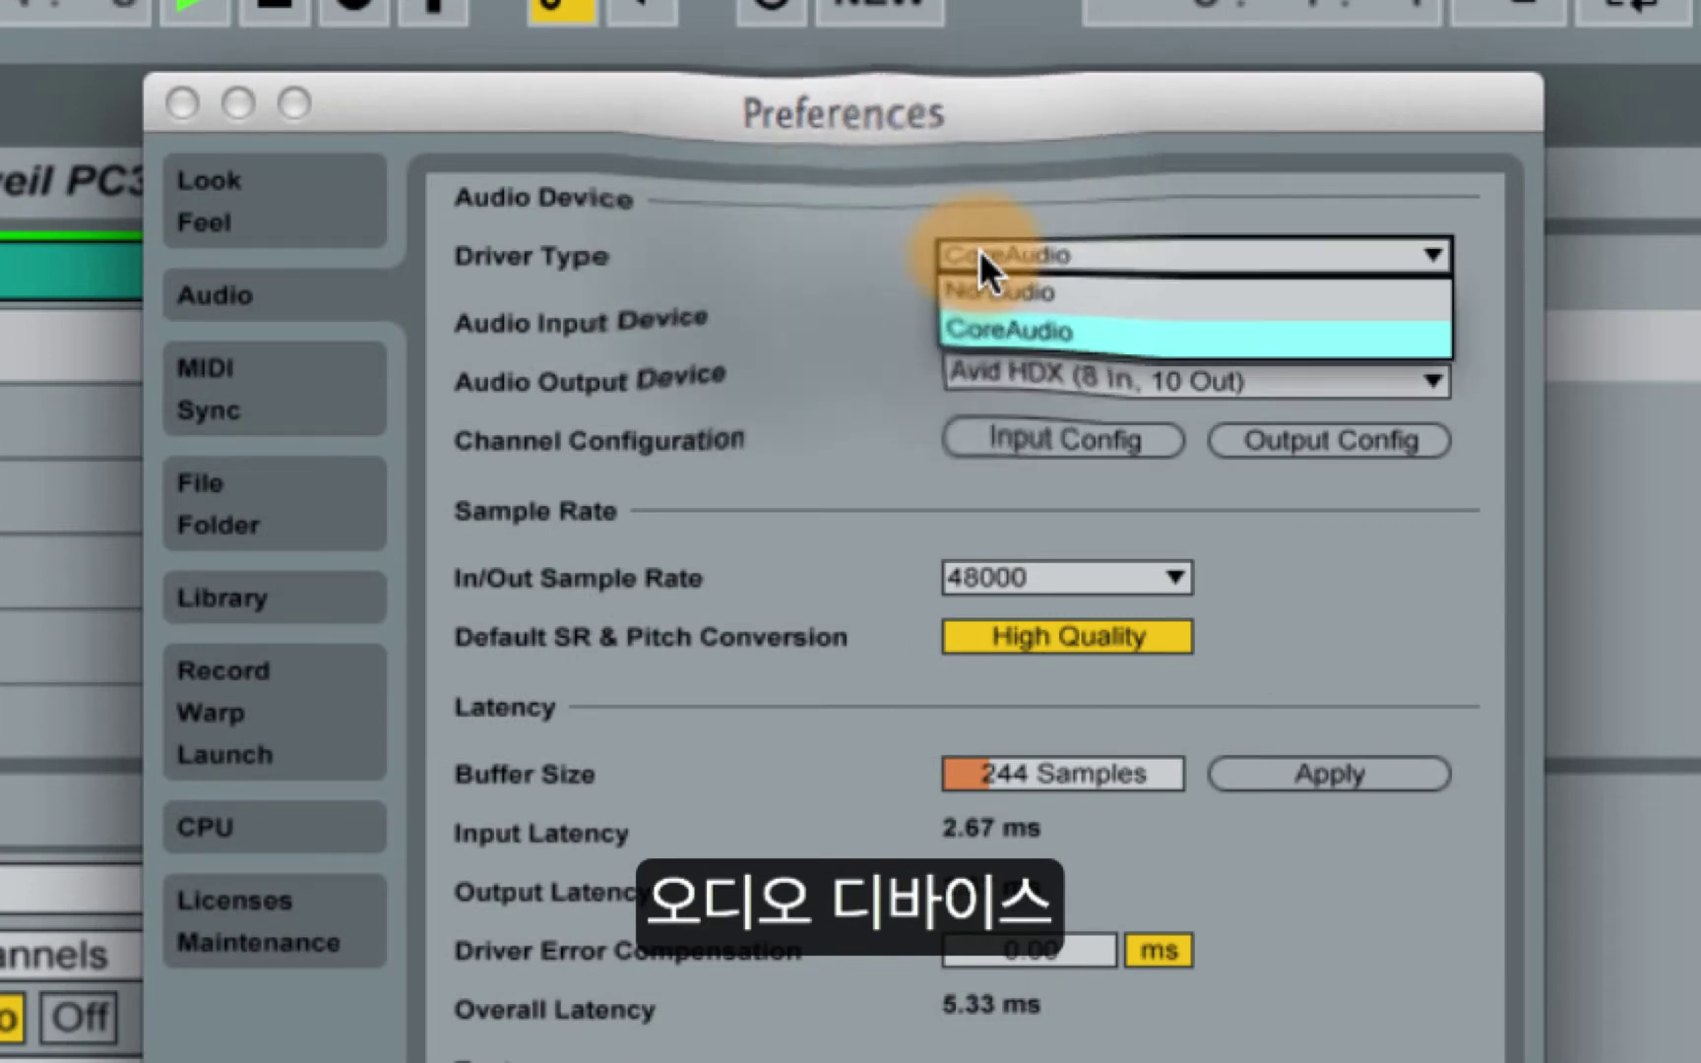
{"action": "left_click", "coordinate": [780, 248]}
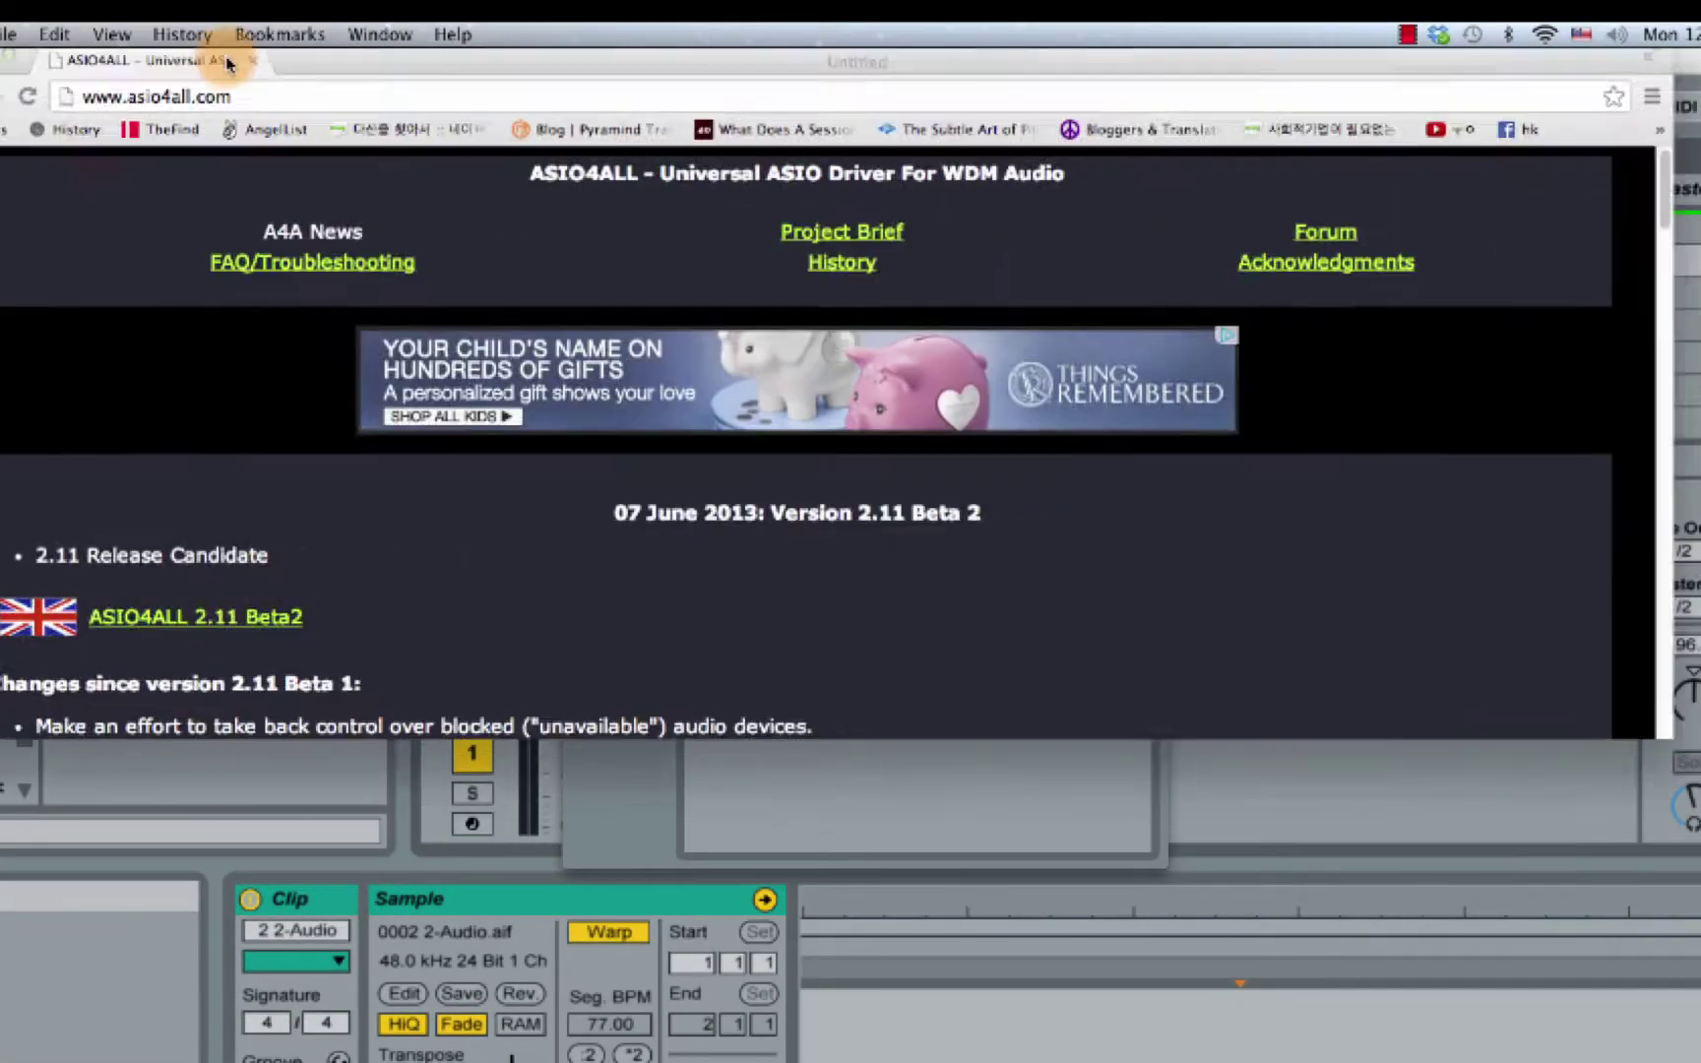
Show the asio4all.com page in the browser, highlight the ASIO4ALL 2.11 Beta2 download link, and return to Live's Preferences
{"action": "left_click_drag", "start_coordinate": [106, 61], "coordinate": [109, 152]}
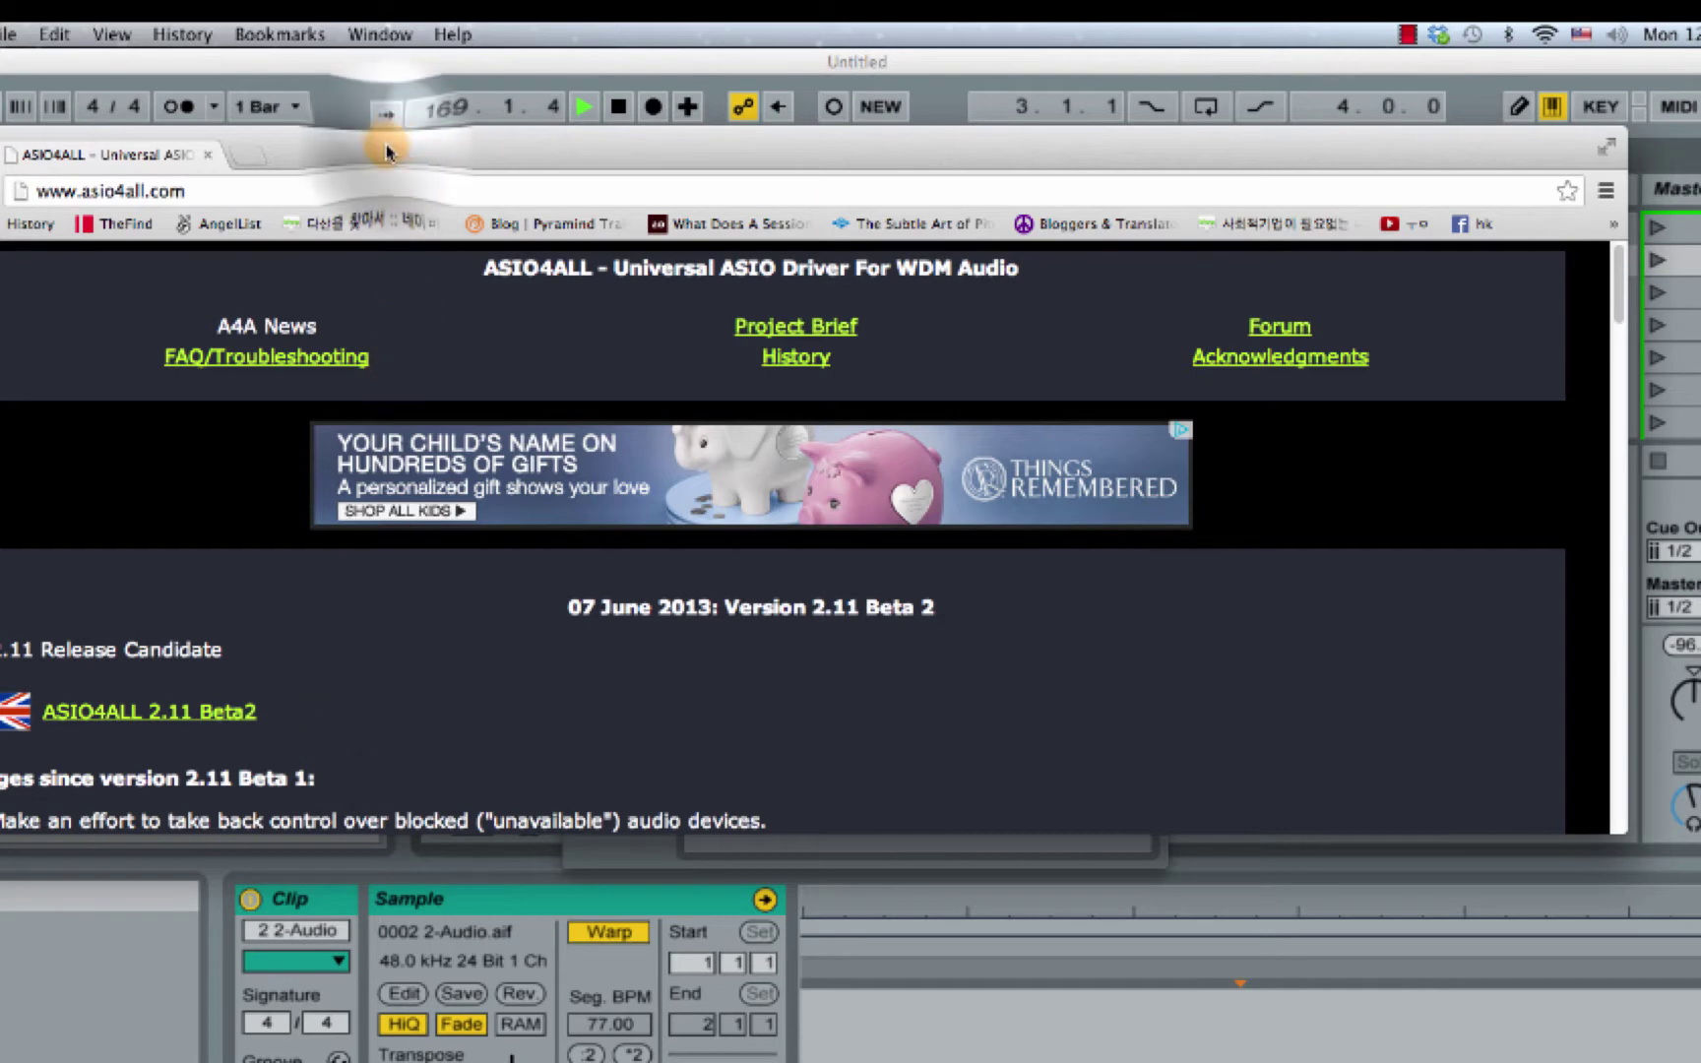
{"action": "left_click", "coordinate": [413, 111]}
{"action": "left_click", "coordinate": [1074, 181]}
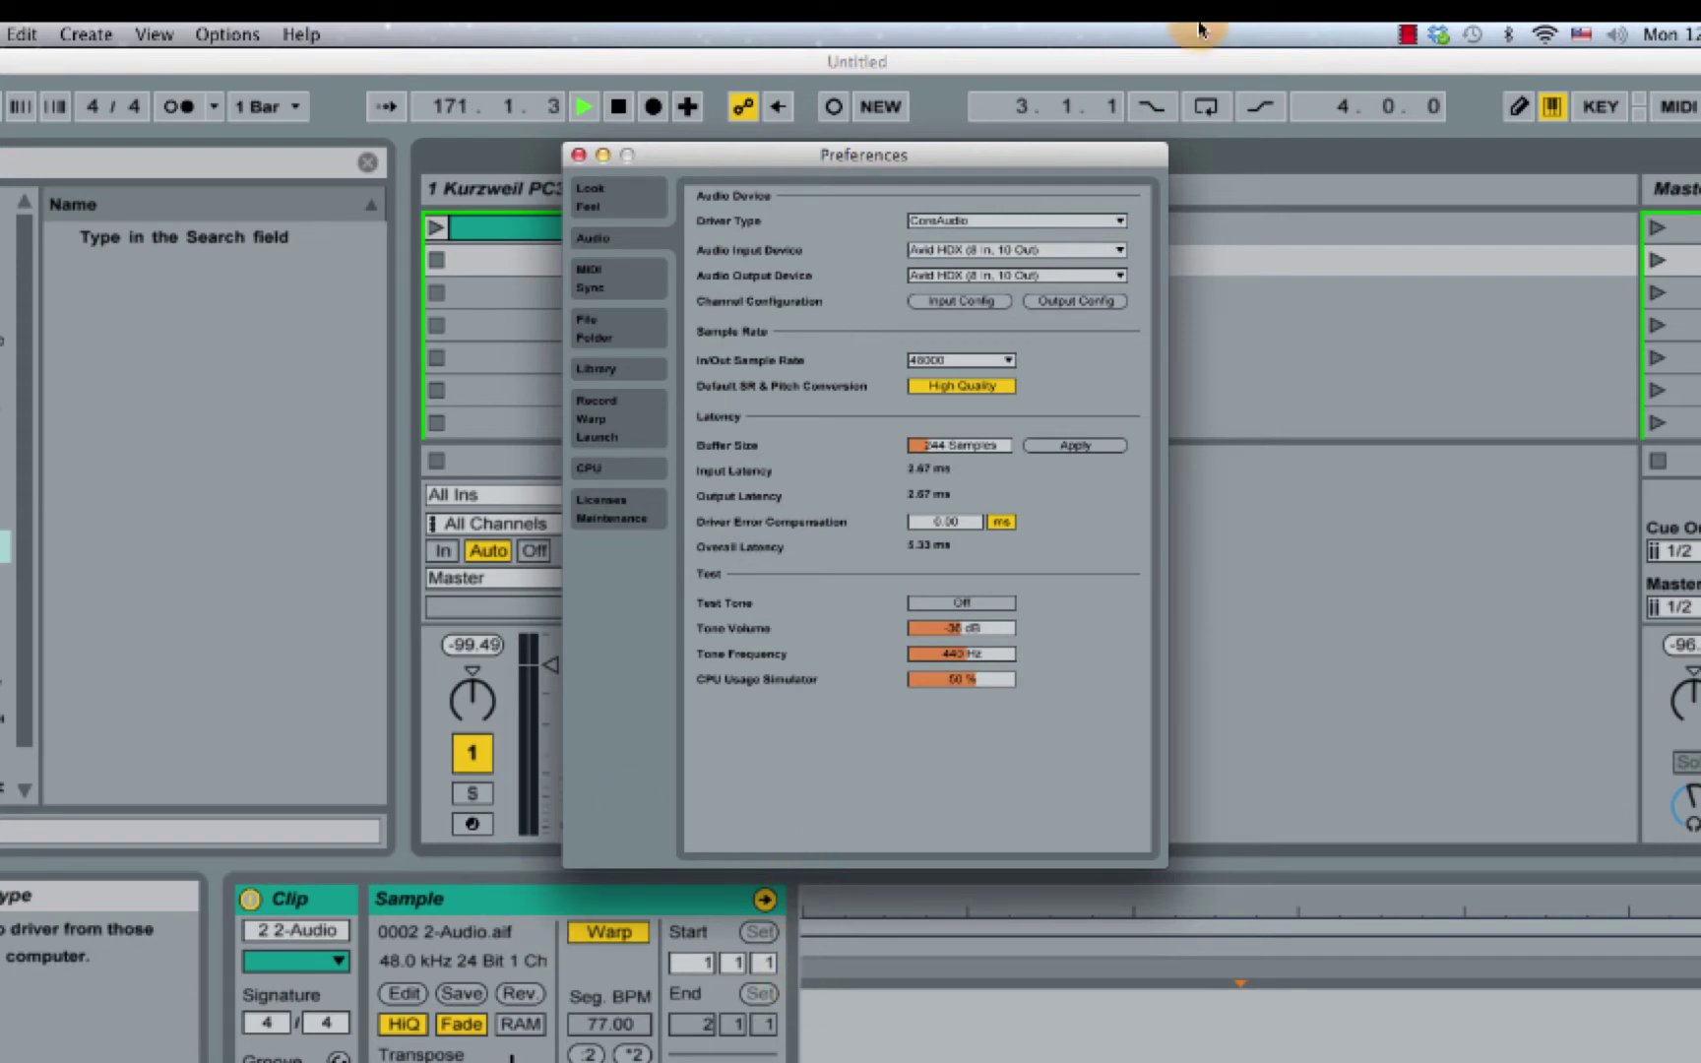
{"action": "key", "text": "super+Tab"}
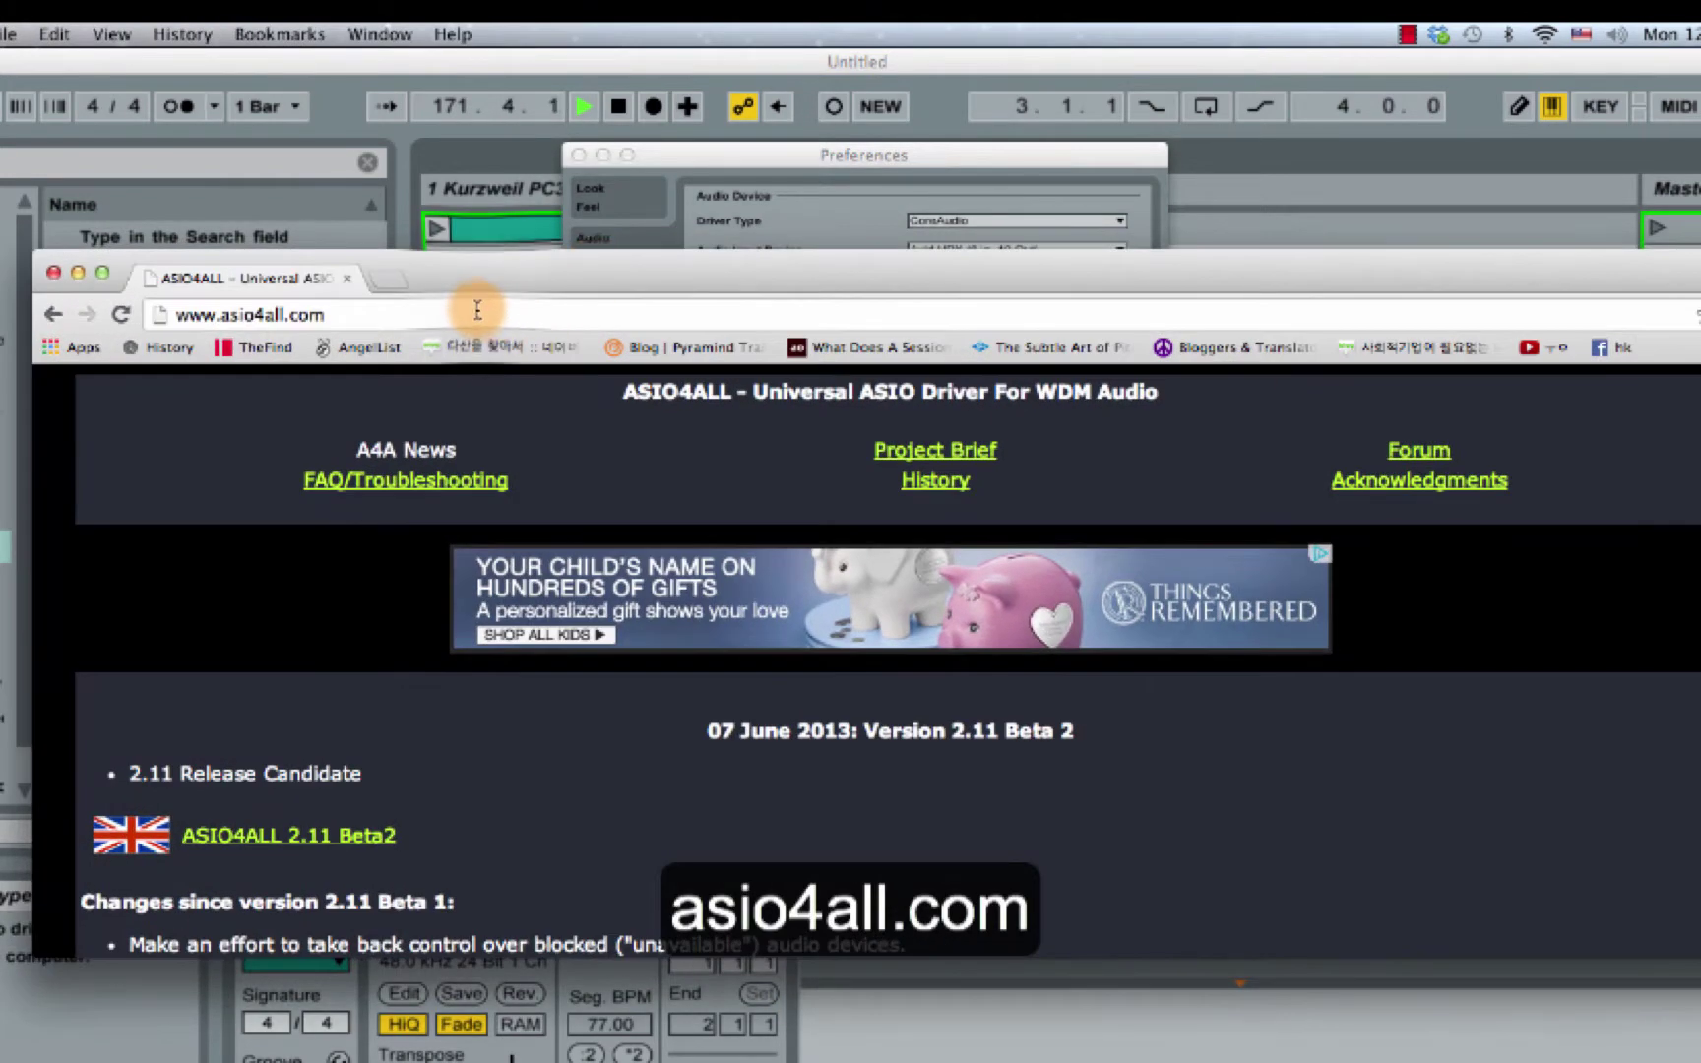
{"action": "left_click_drag", "start_coordinate": [483, 293], "coordinate": [508, 277]}
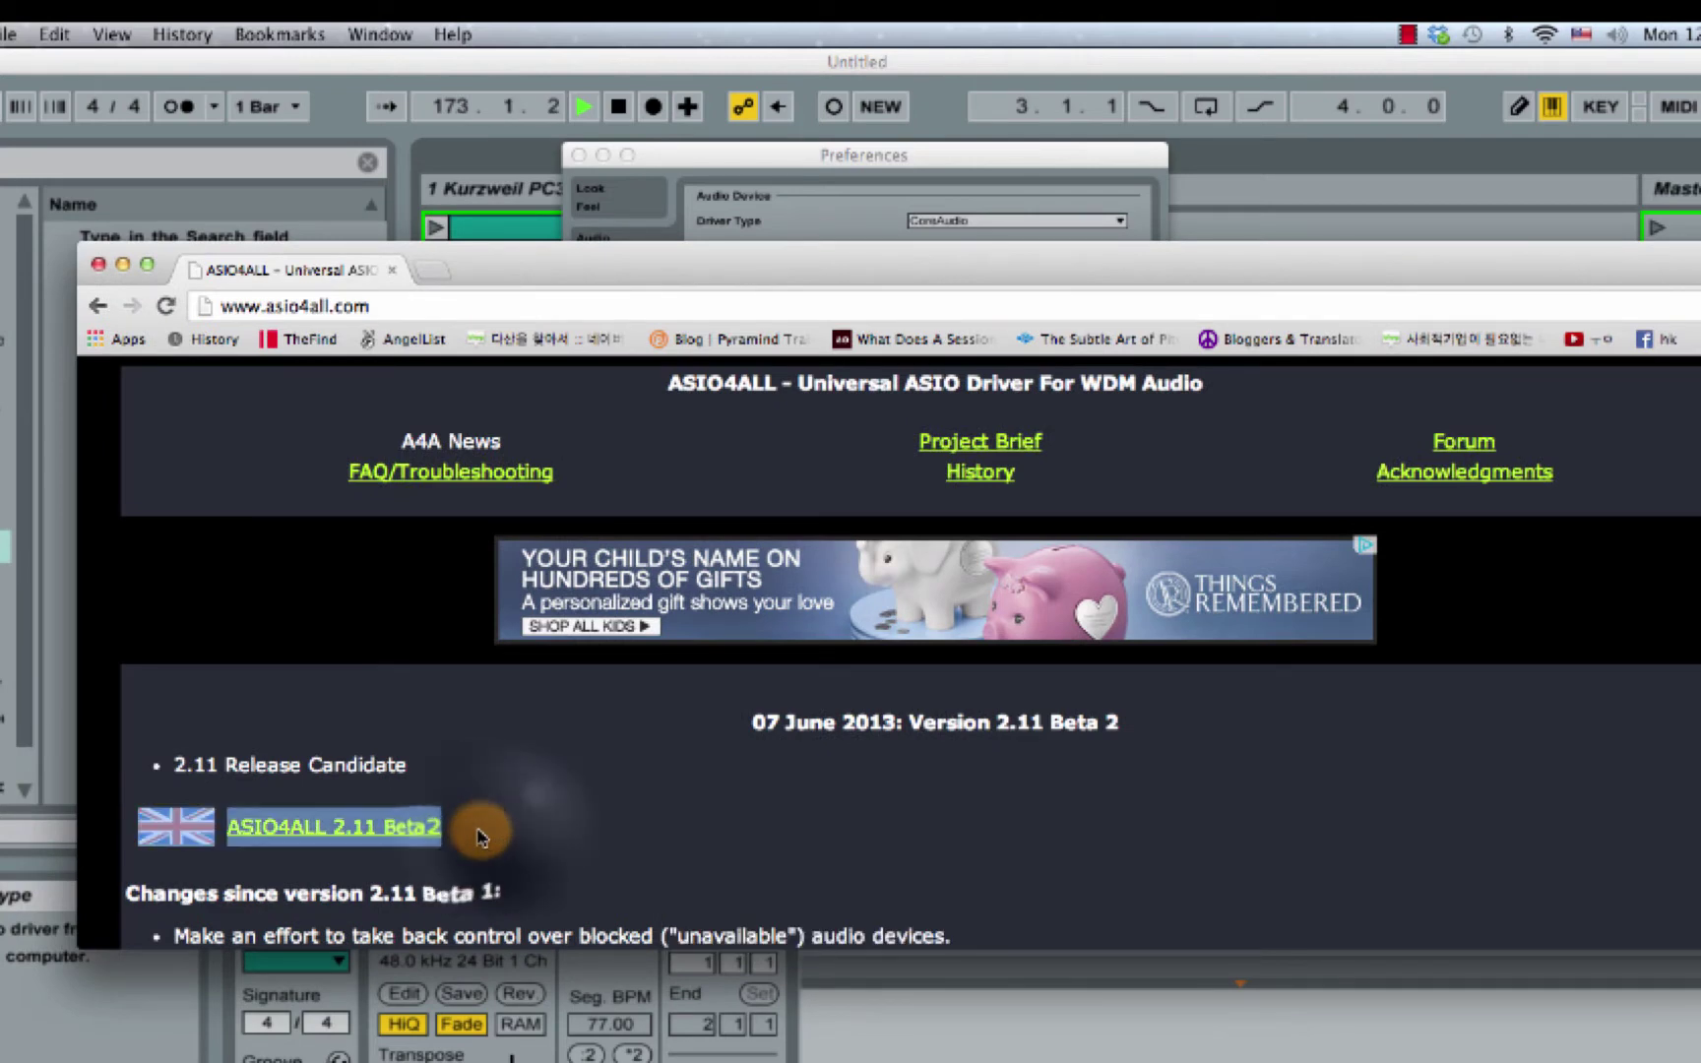
{"action": "left_click", "coordinate": [578, 264]}
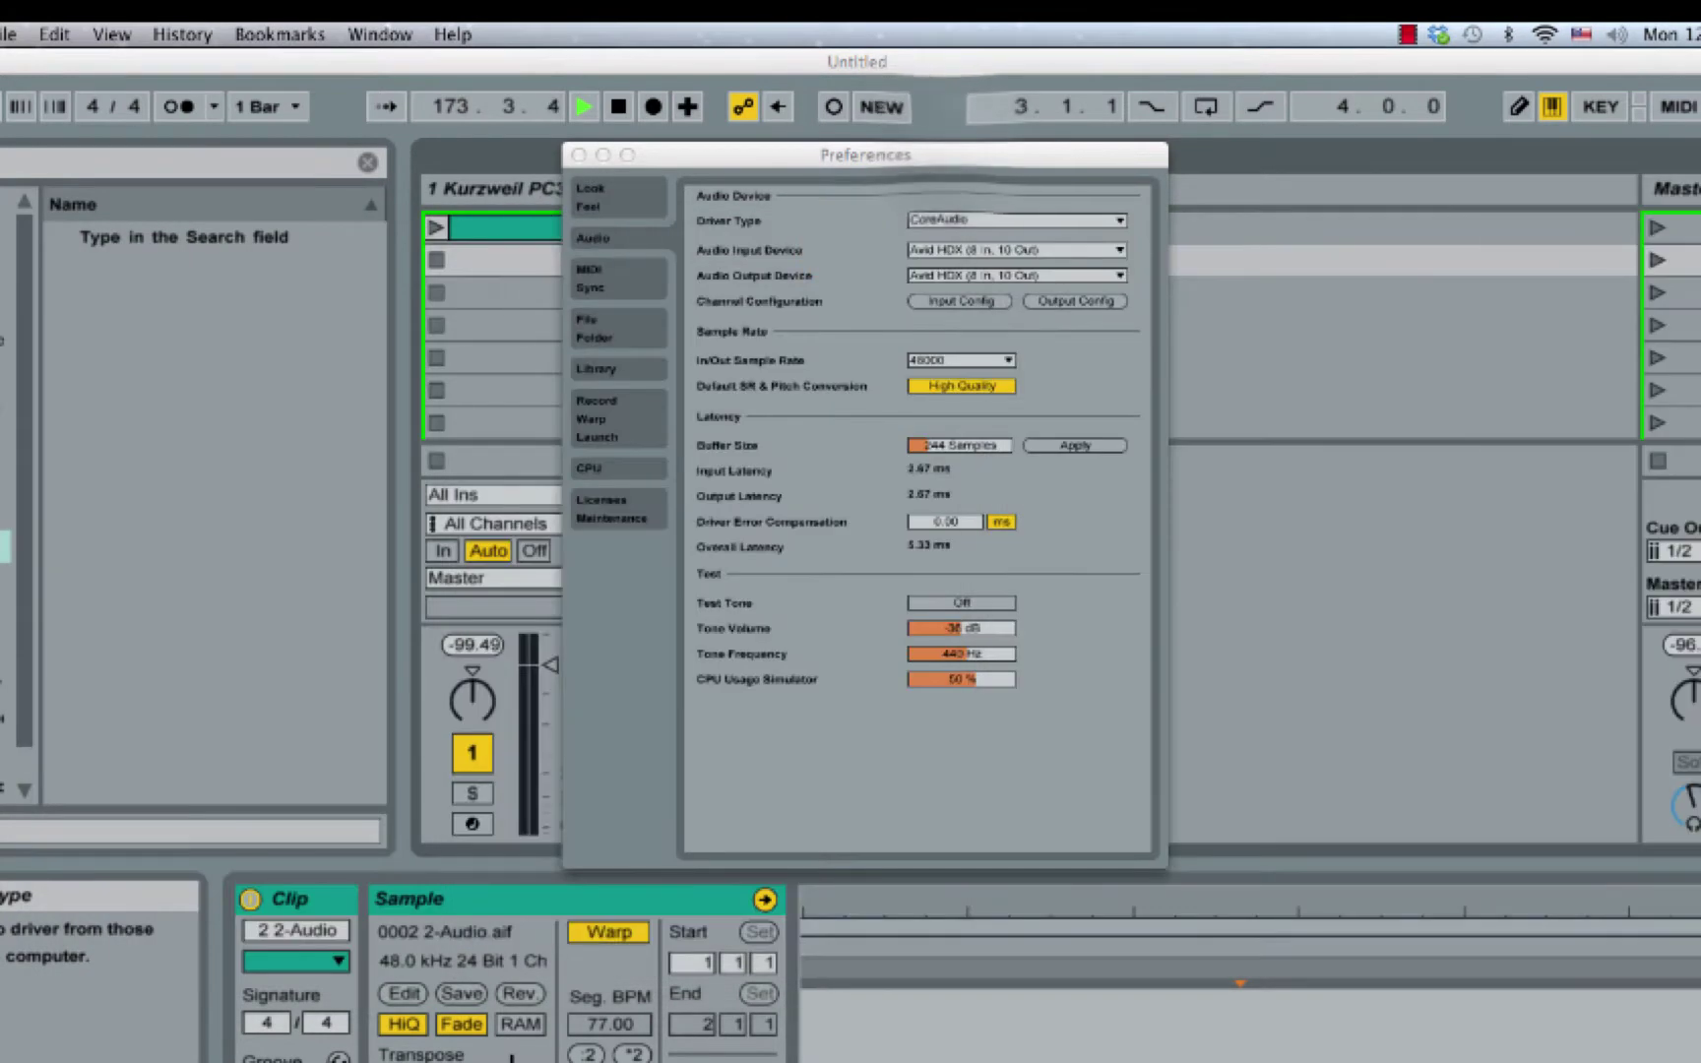
{"action": "left_click", "coordinate": [949, 153]}
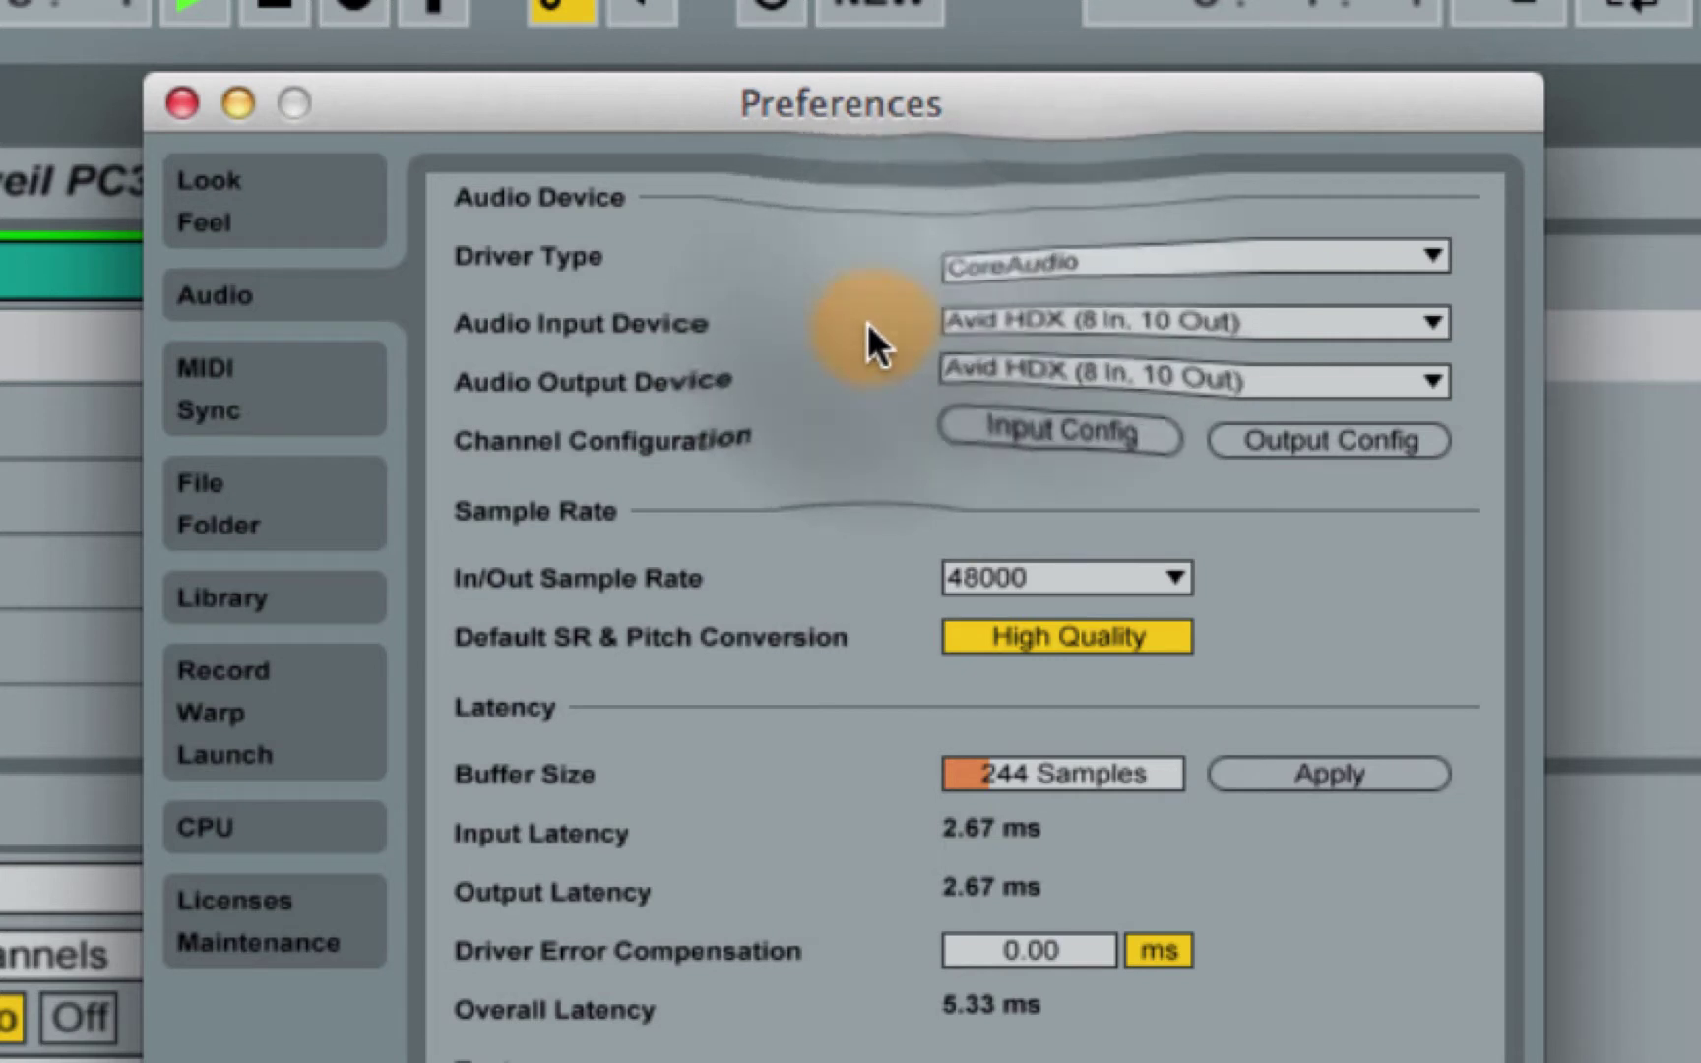
Choose Avid HDX (8 In, 10 Out) as the audio input device
{"action": "left_click", "coordinate": [1056, 321]}
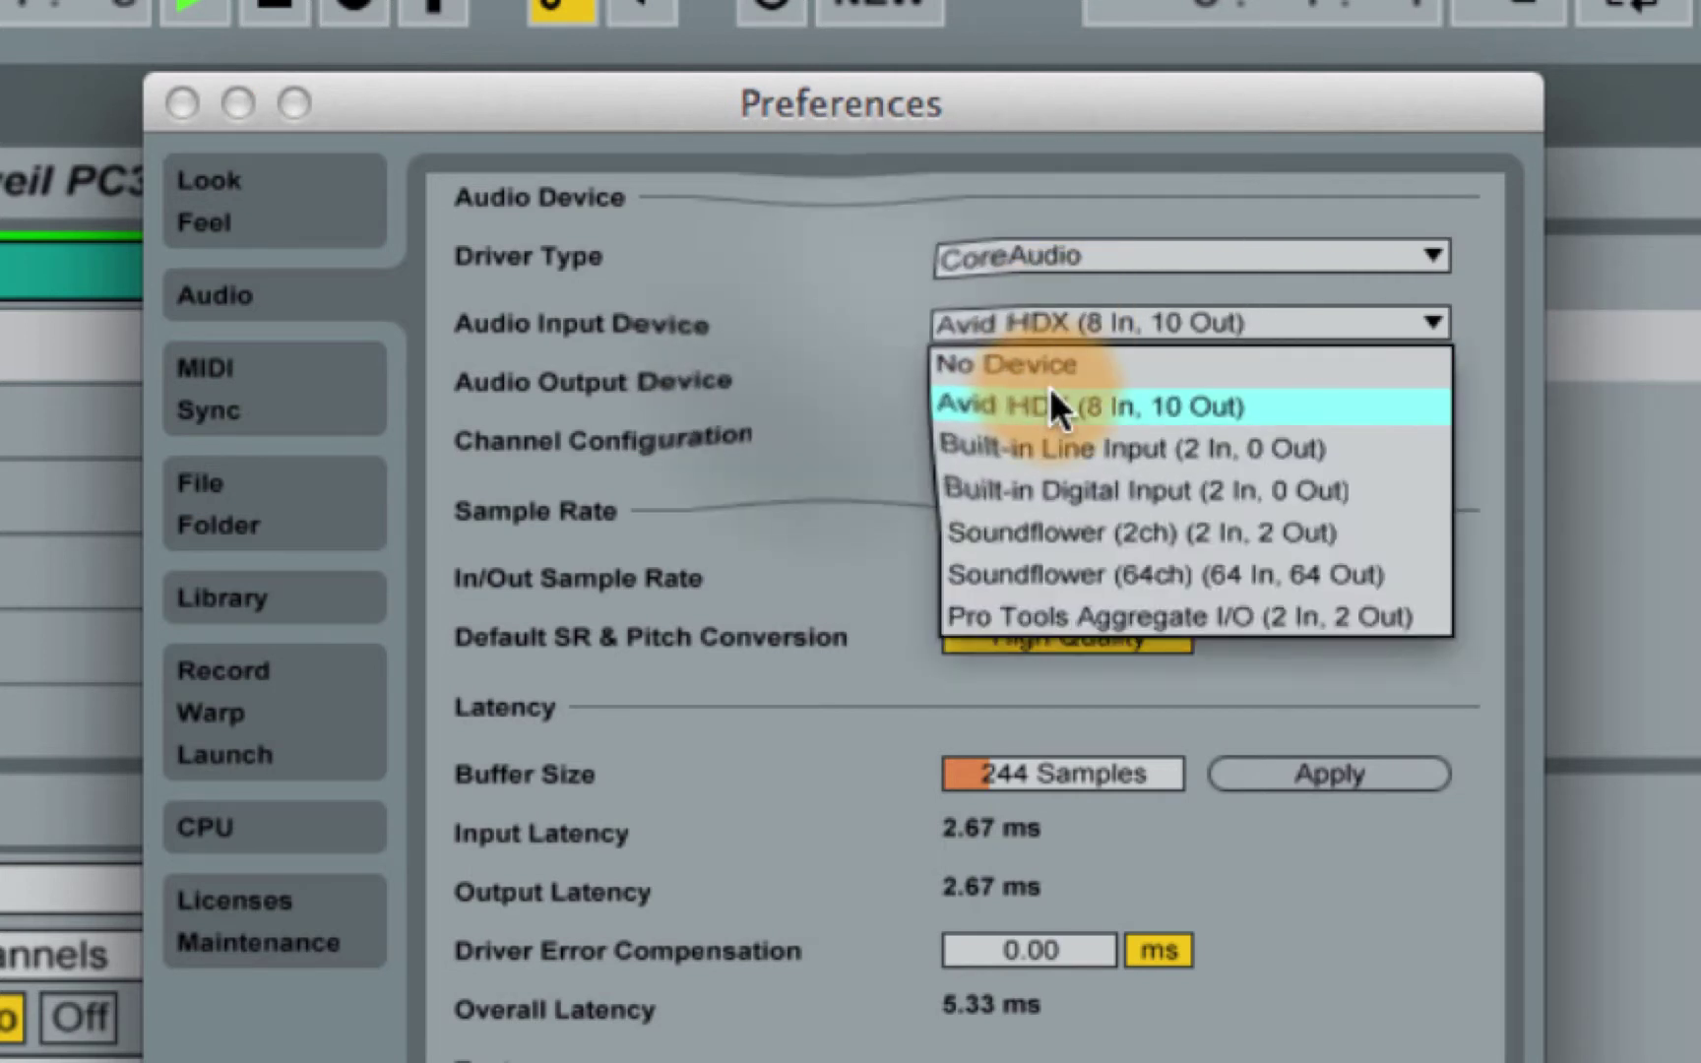
{"action": "left_click", "coordinate": [1050, 394]}
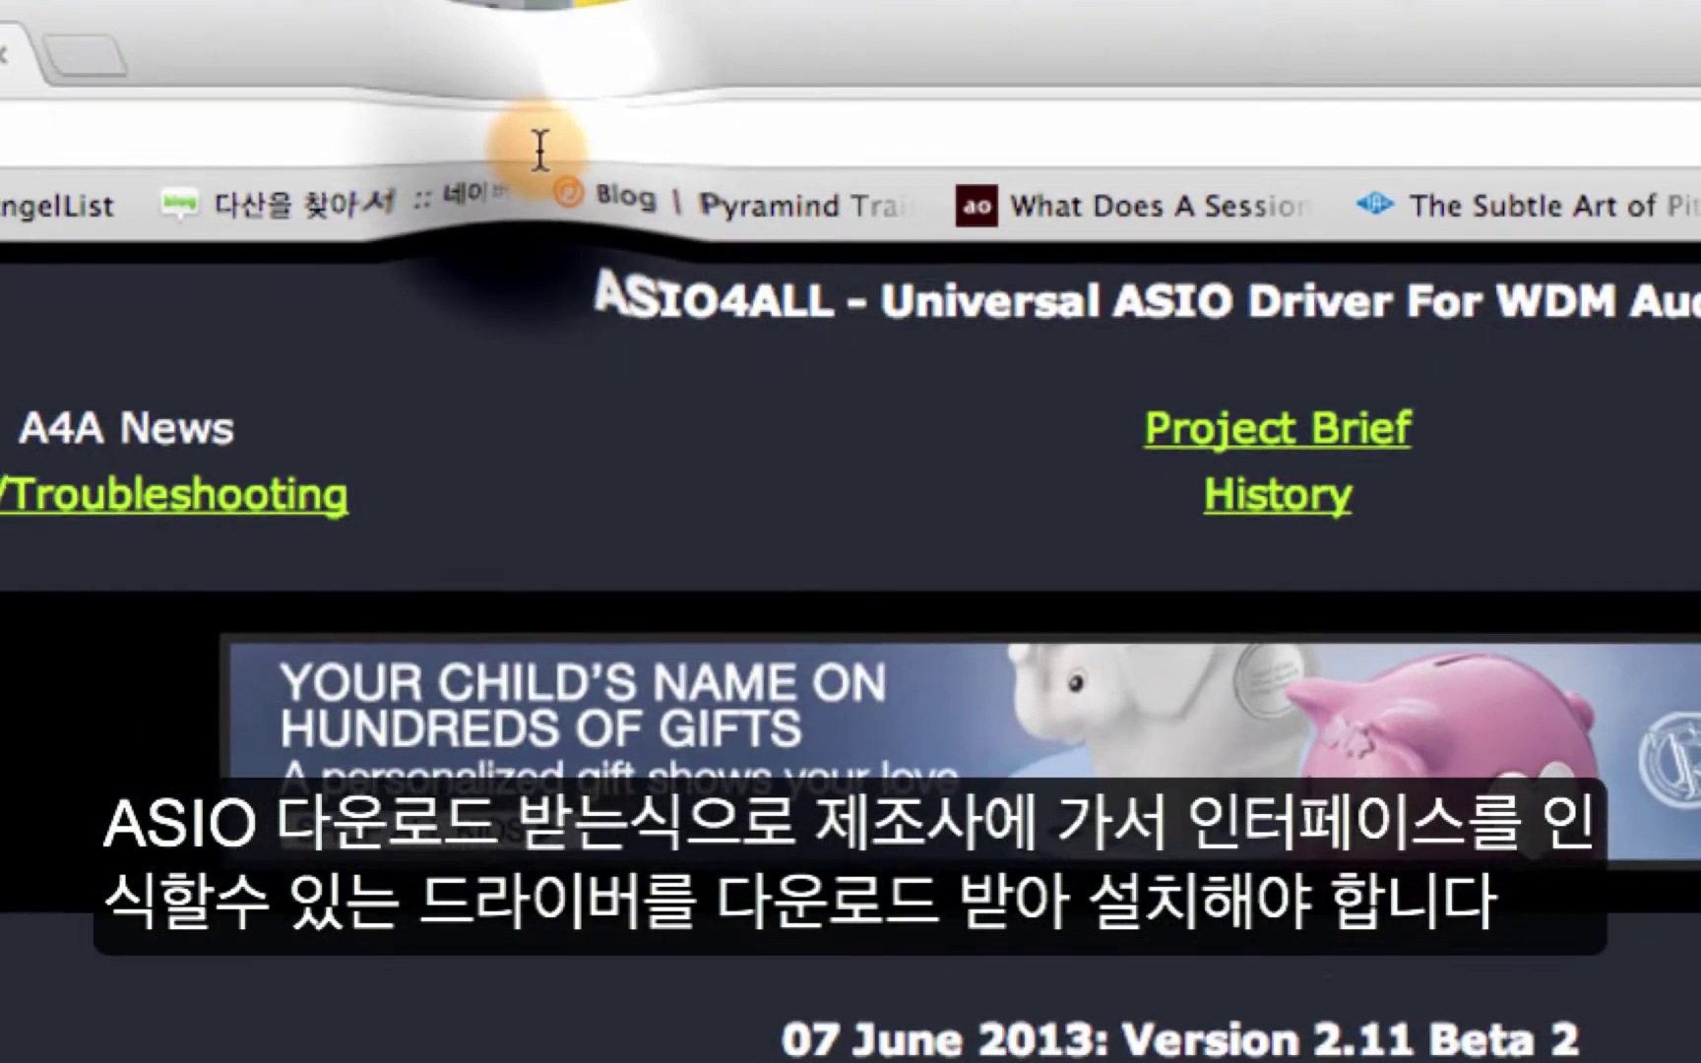
Bring up a Google results page in the browser by searching for "goo"
{"action": "left_click", "coordinate": [732, 197]}
{"action": "type", "text": "goo"}
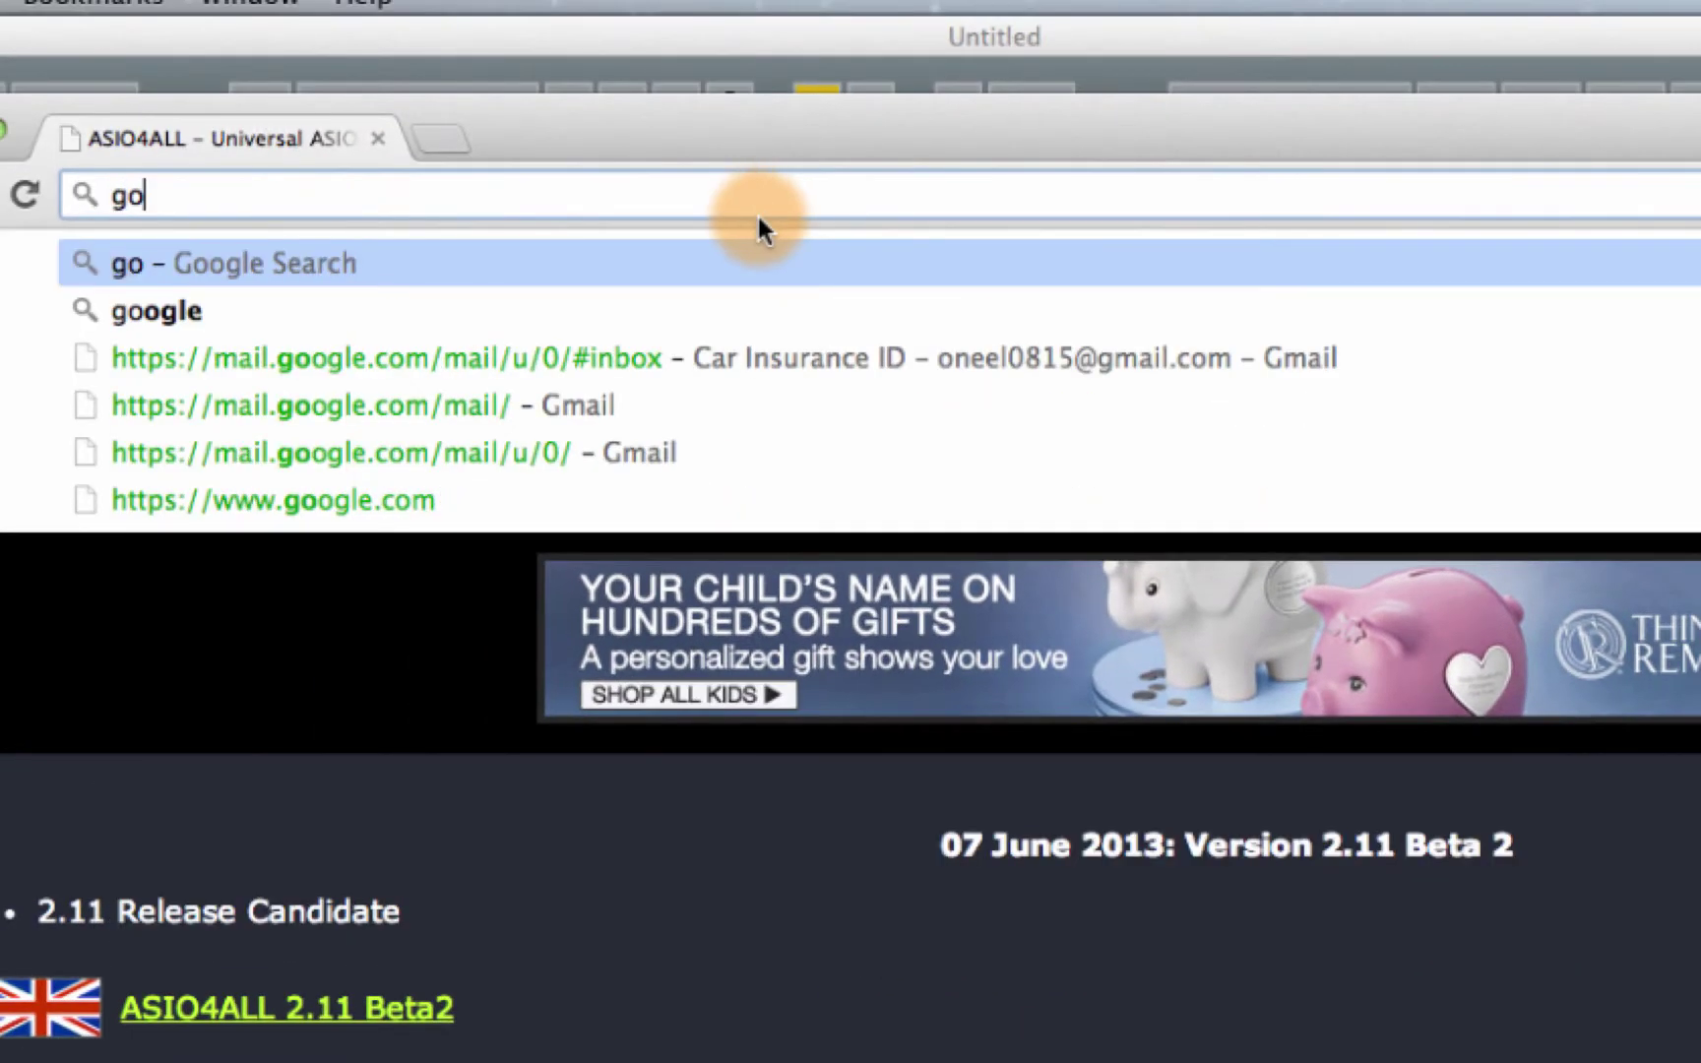
{"action": "key", "text": "Return"}
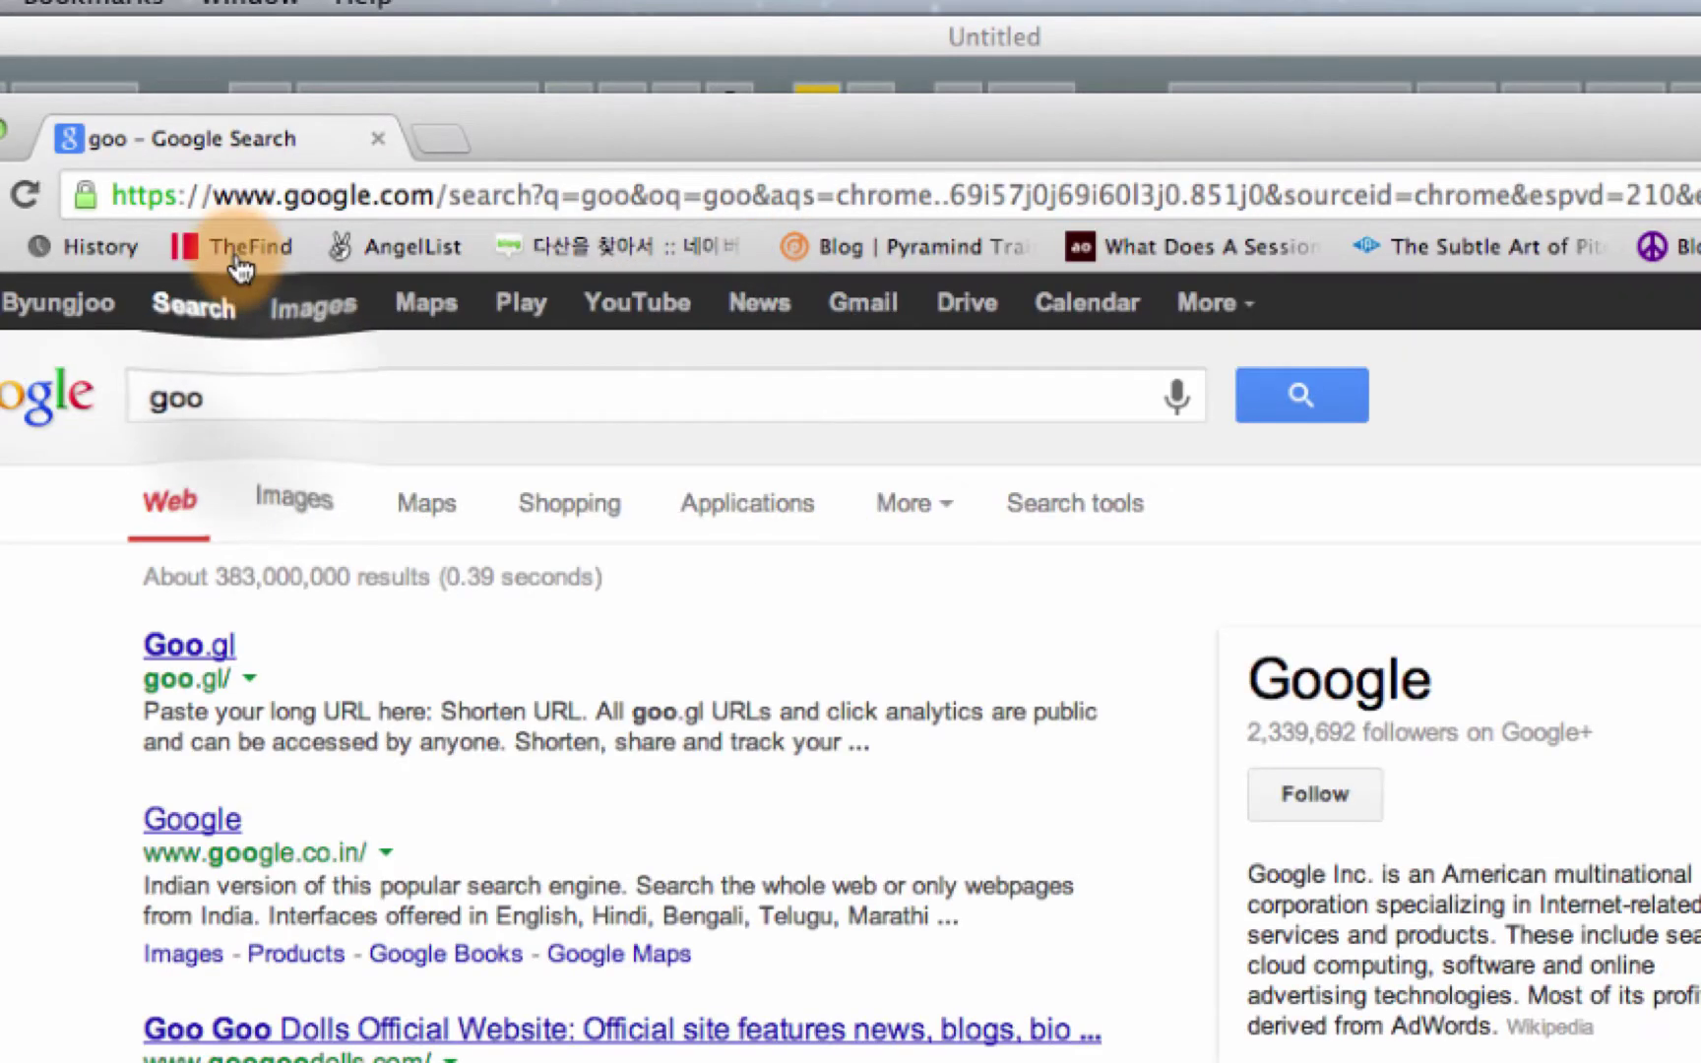
Replace the Google query and search for "mbox 2 driver download windows"
{"action": "left_click_drag", "start_coordinate": [253, 400], "coordinate": [38, 390]}
{"action": "type", "text": "mbox2"}
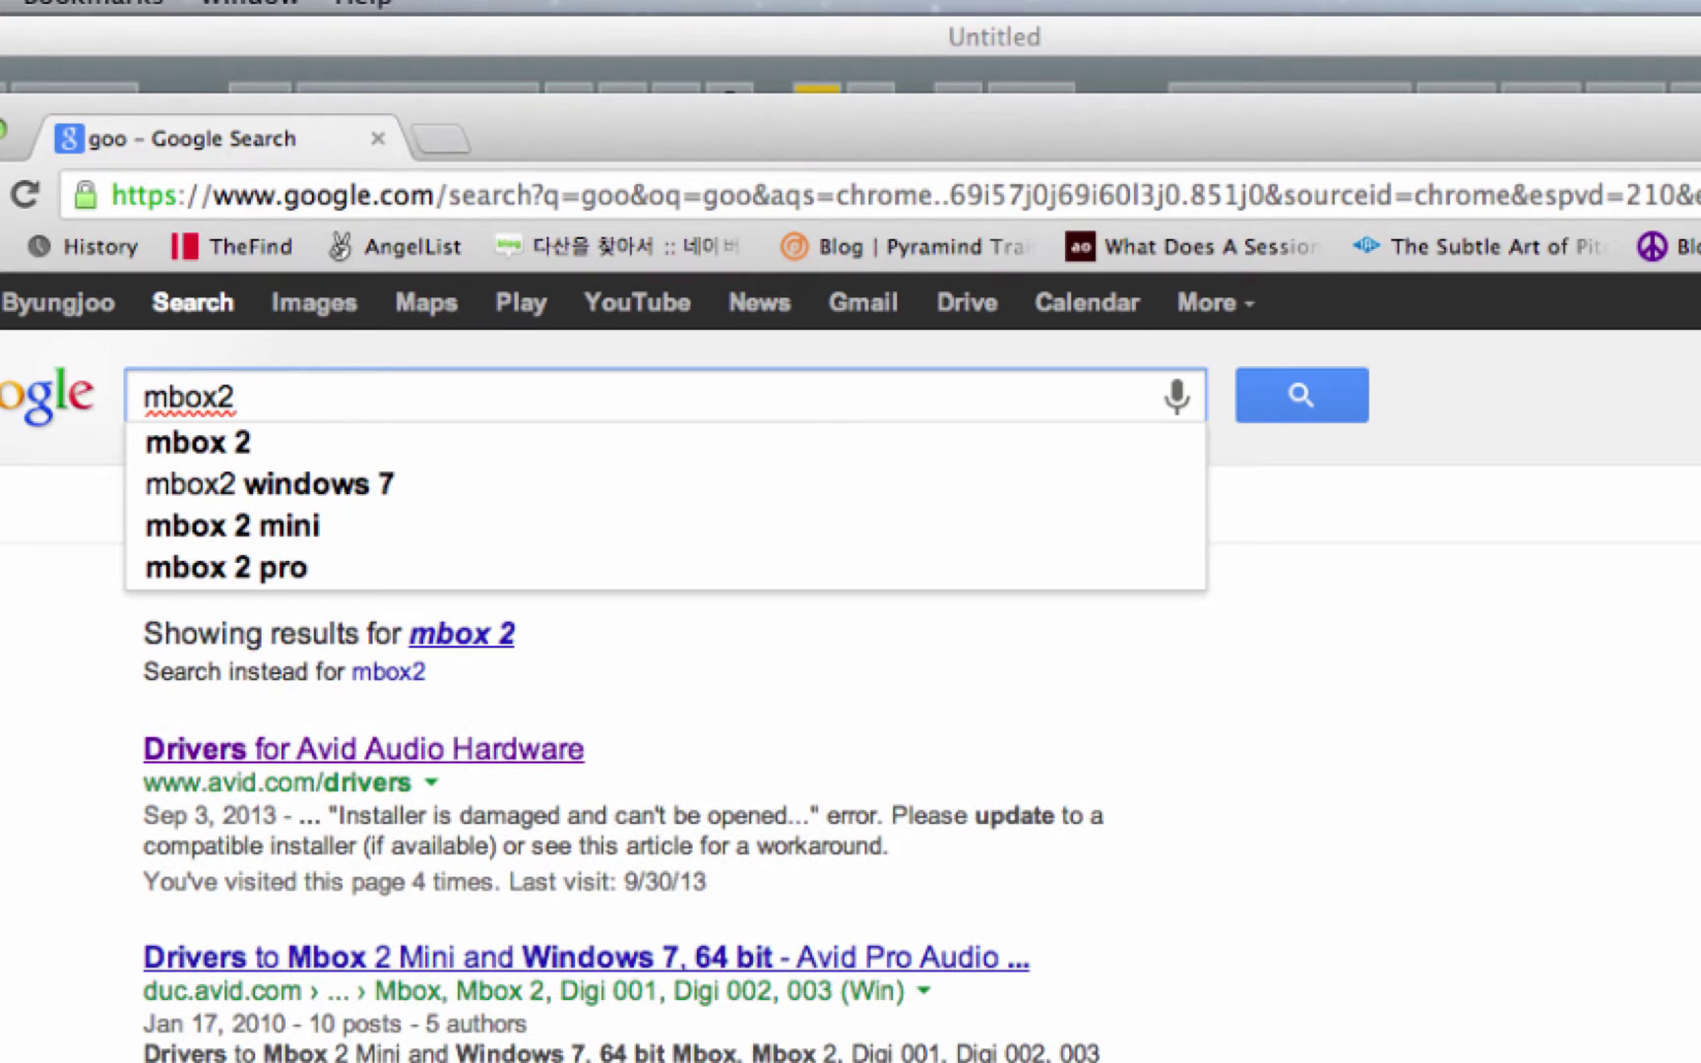
{"action": "type", "text": " dri"}
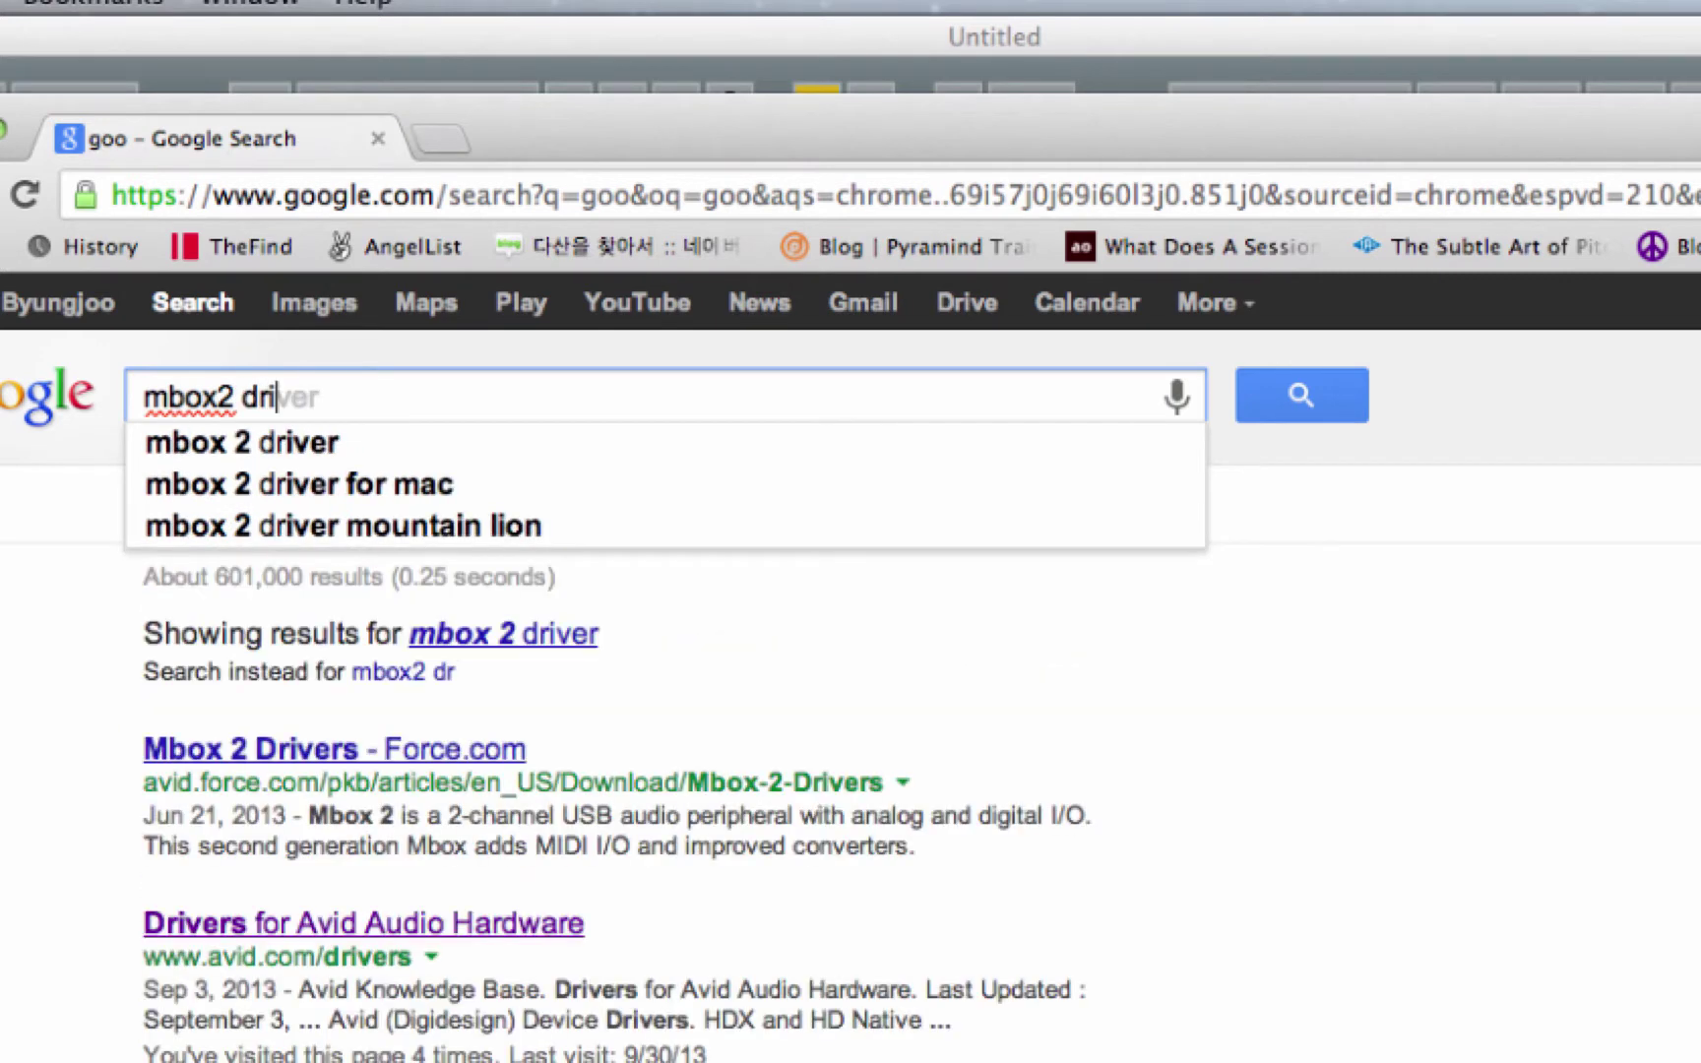
{"action": "type", "text": "ver"}
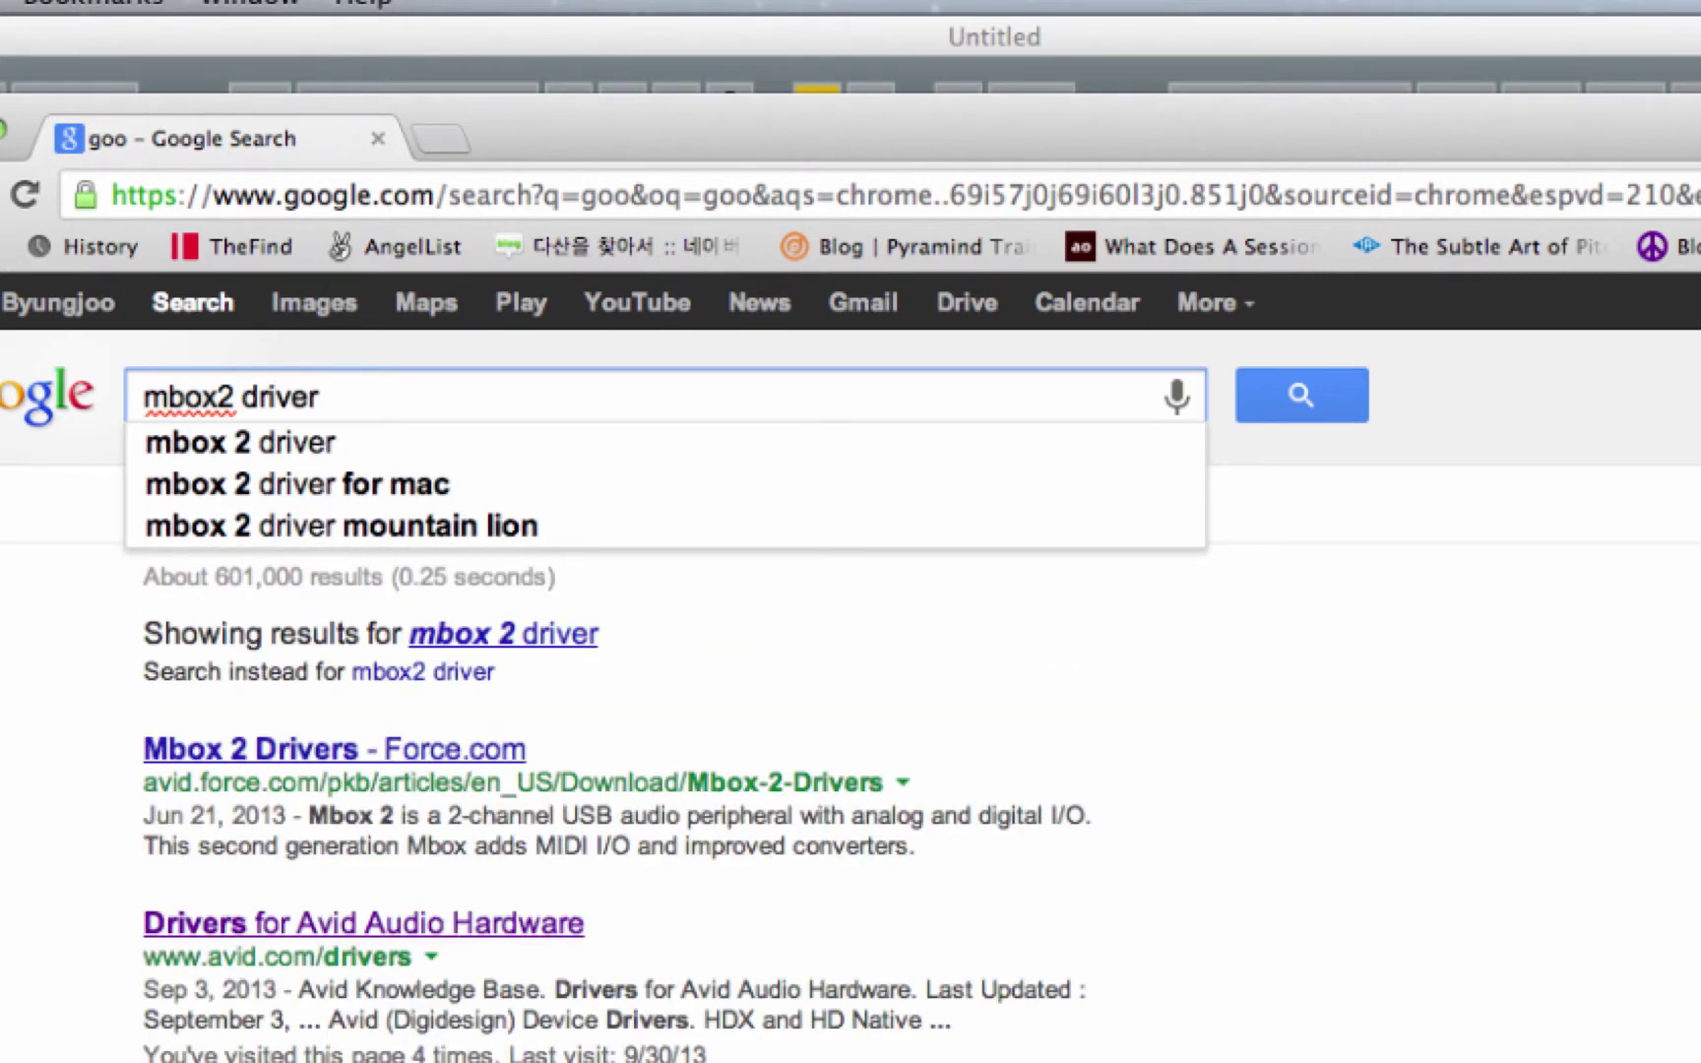
{"action": "type", "text": " do"}
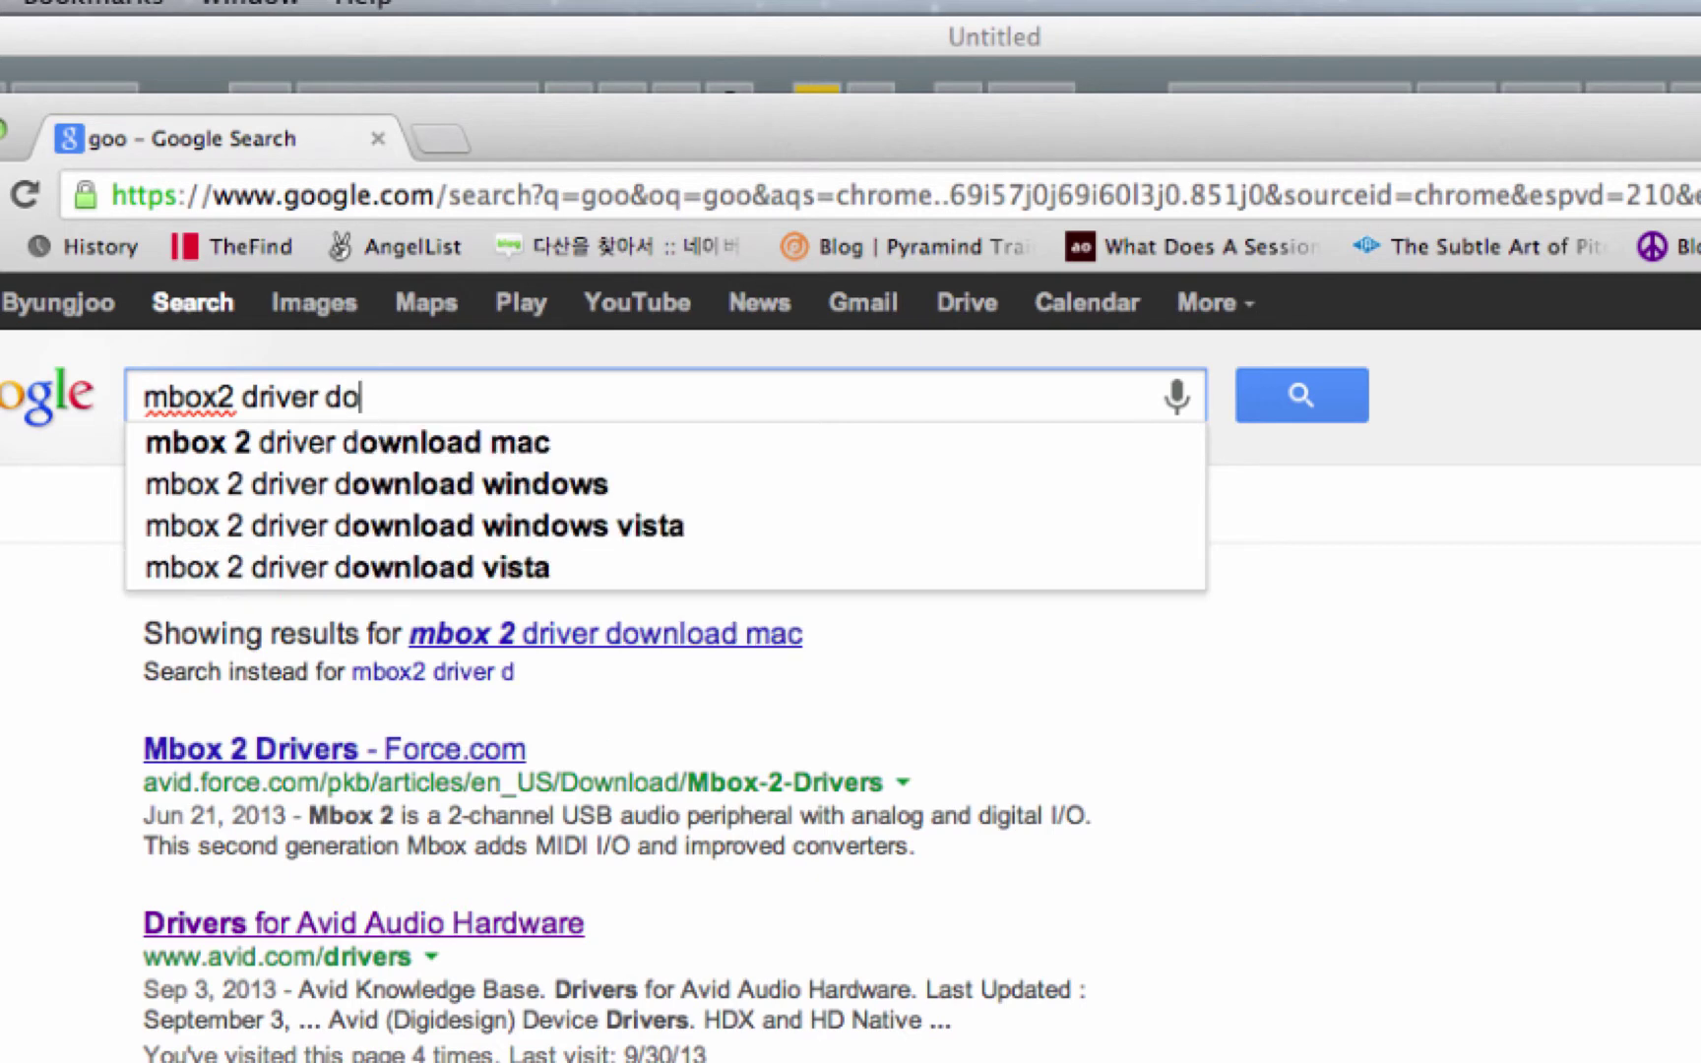
{"action": "type", "text": "wnload"}
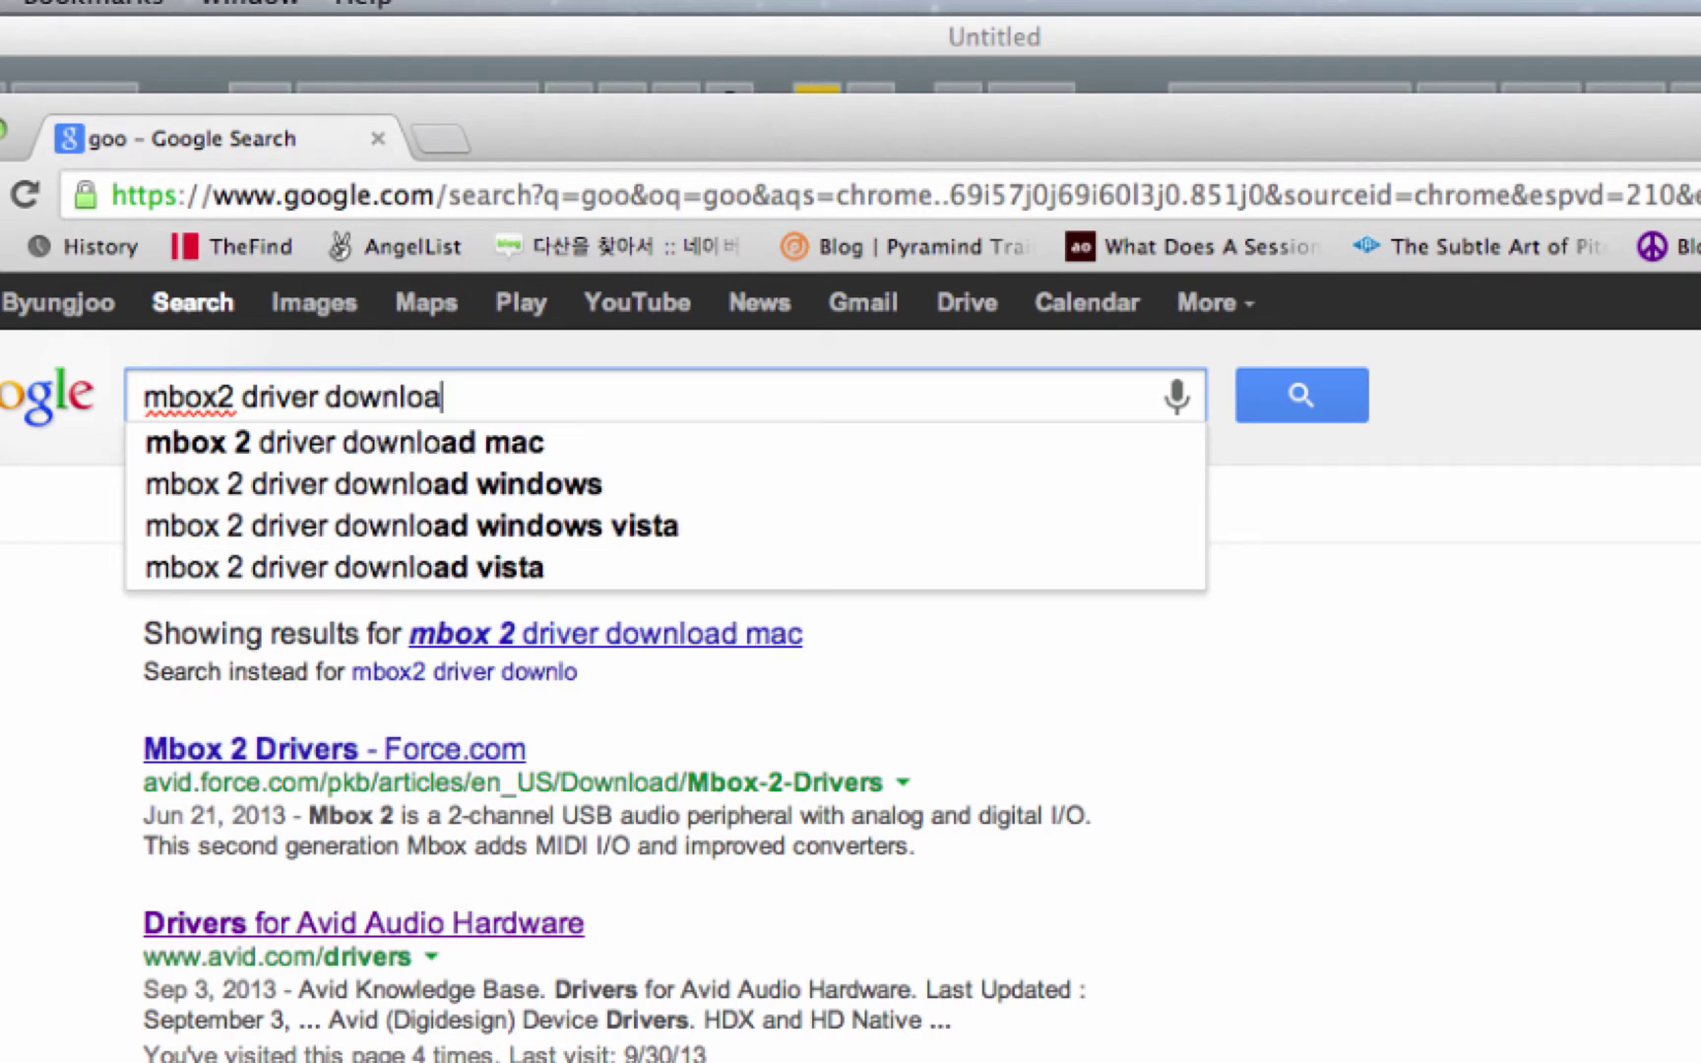
{"action": "key", "text": "Down"}
{"action": "key", "text": "Down"}
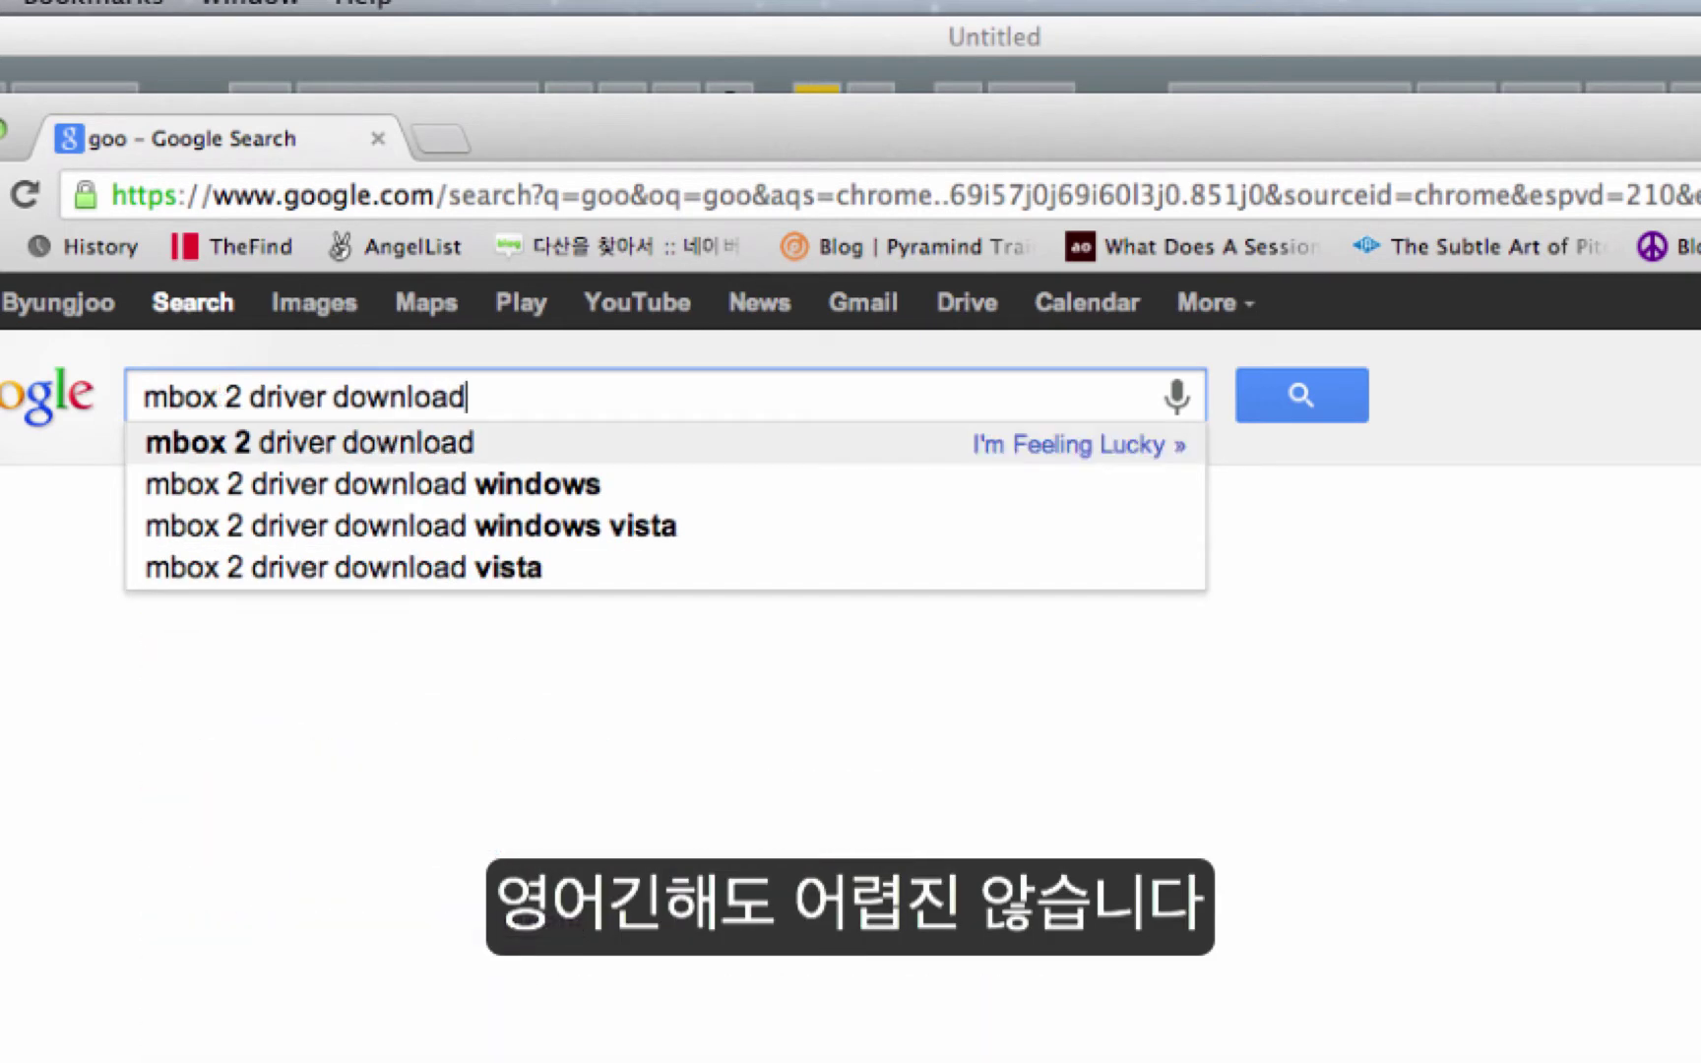
{"action": "key", "text": "Return"}
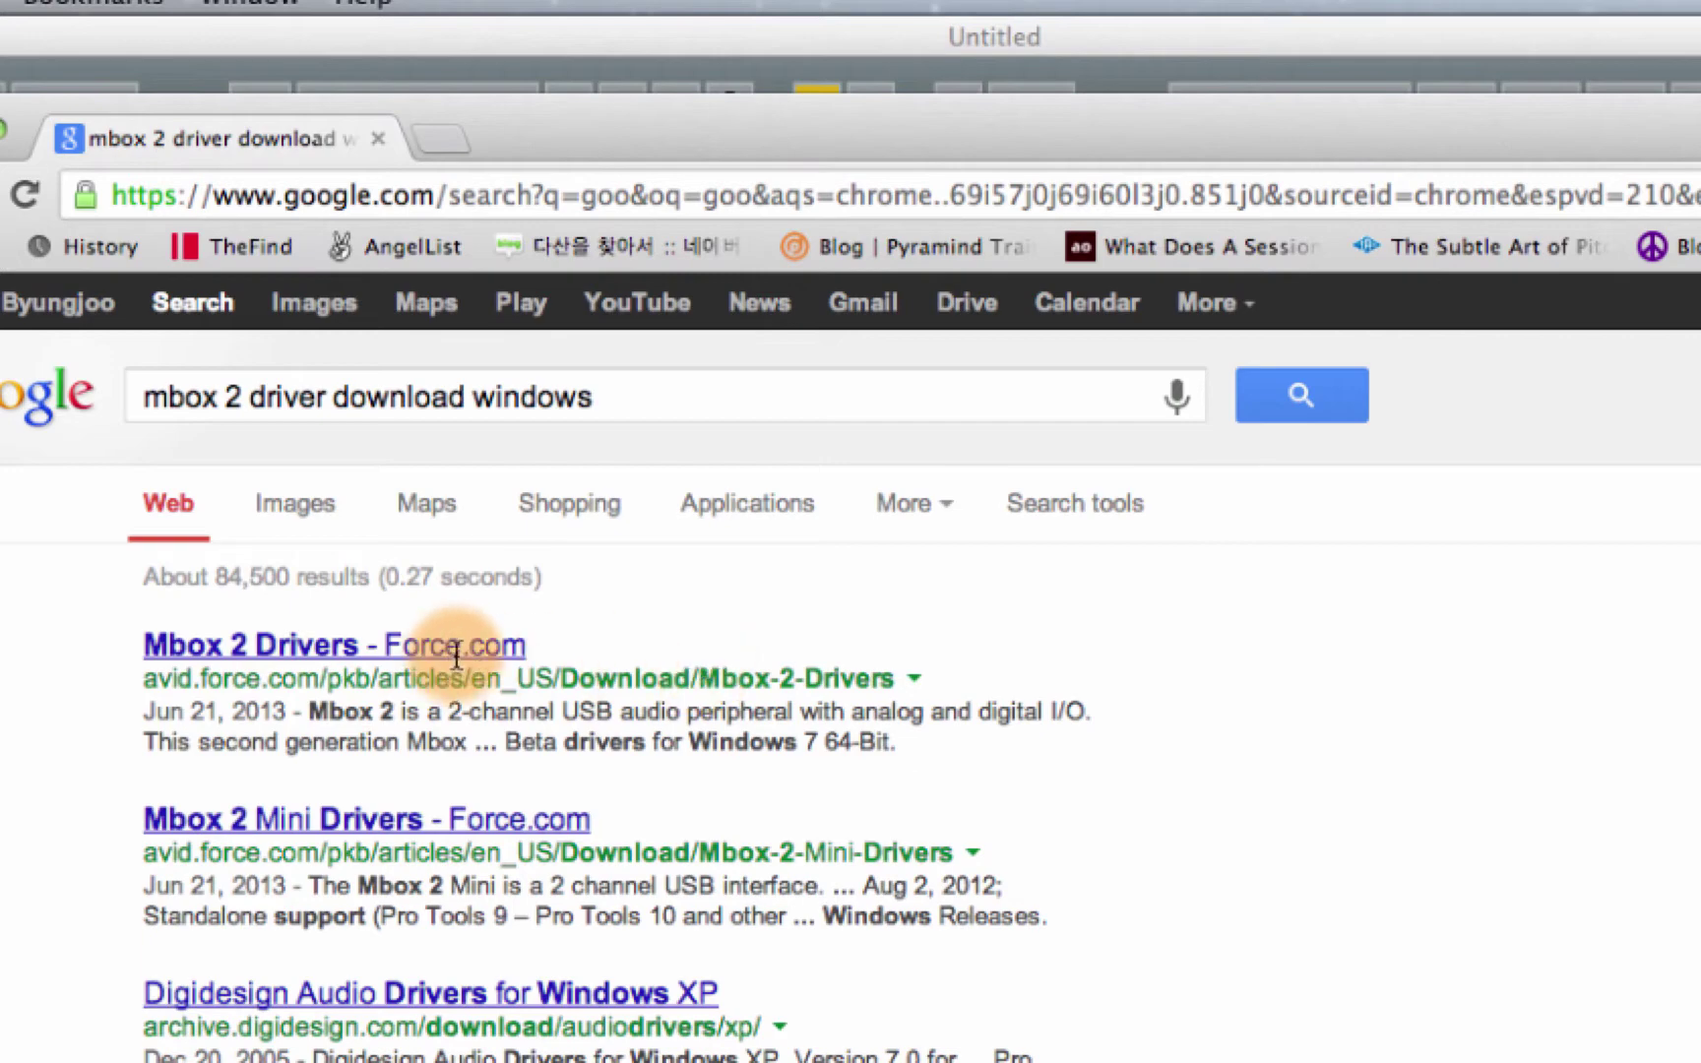
Open the Drivers for Avid Audio Hardware search result and look through the page
{"action": "scroll", "coordinate": [456, 646], "scroll_direction": "down", "scroll_amount": 5}
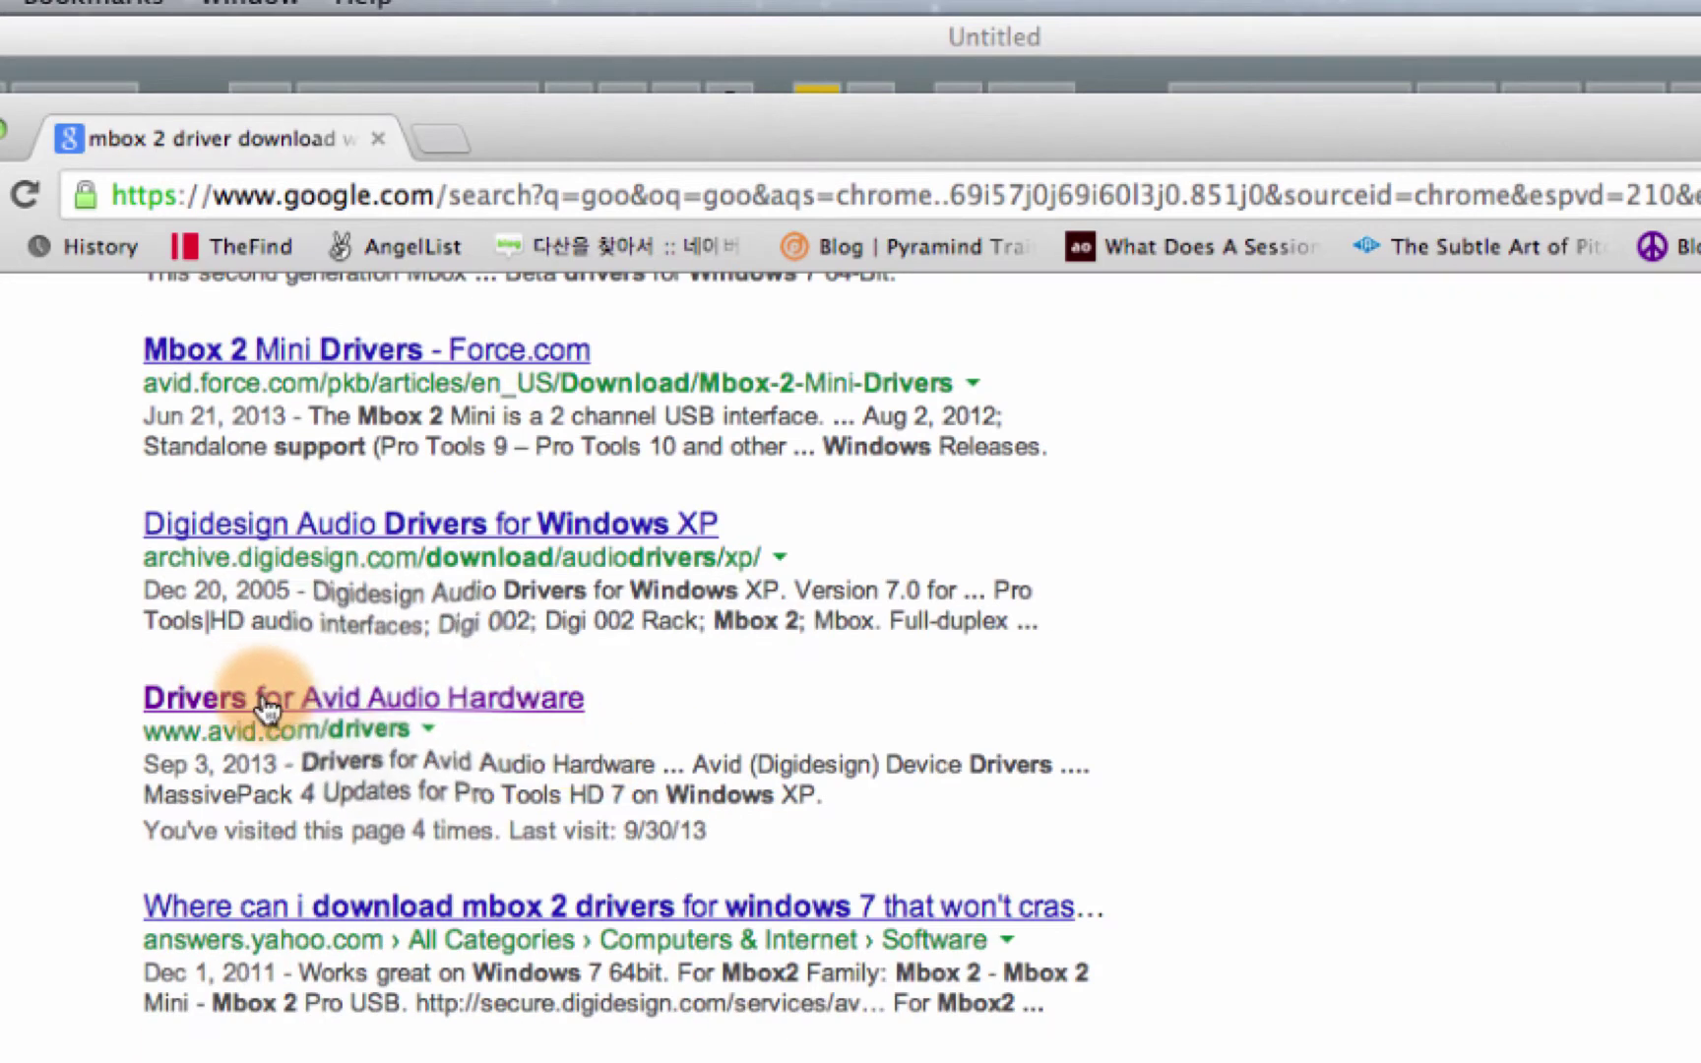
{"action": "left_click_drag", "start_coordinate": [251, 694], "coordinate": [417, 694]}
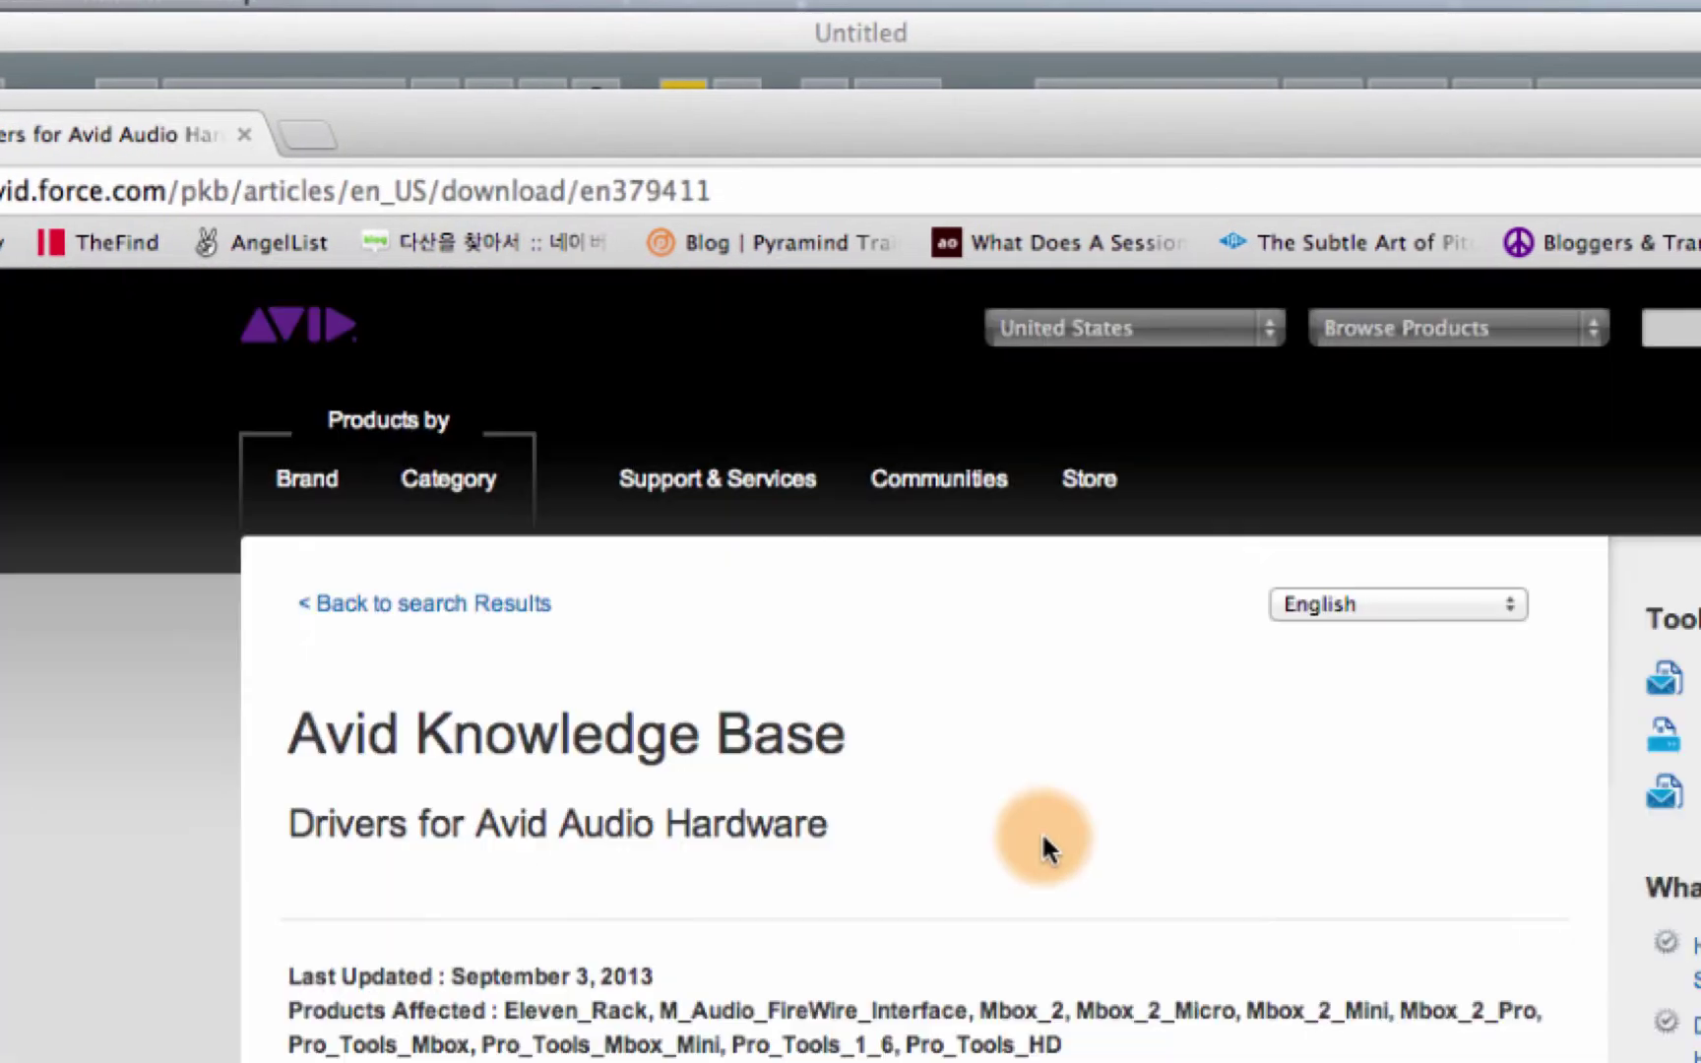
{"action": "scroll", "coordinate": [1044, 843], "scroll_direction": "down", "scroll_amount": 10}
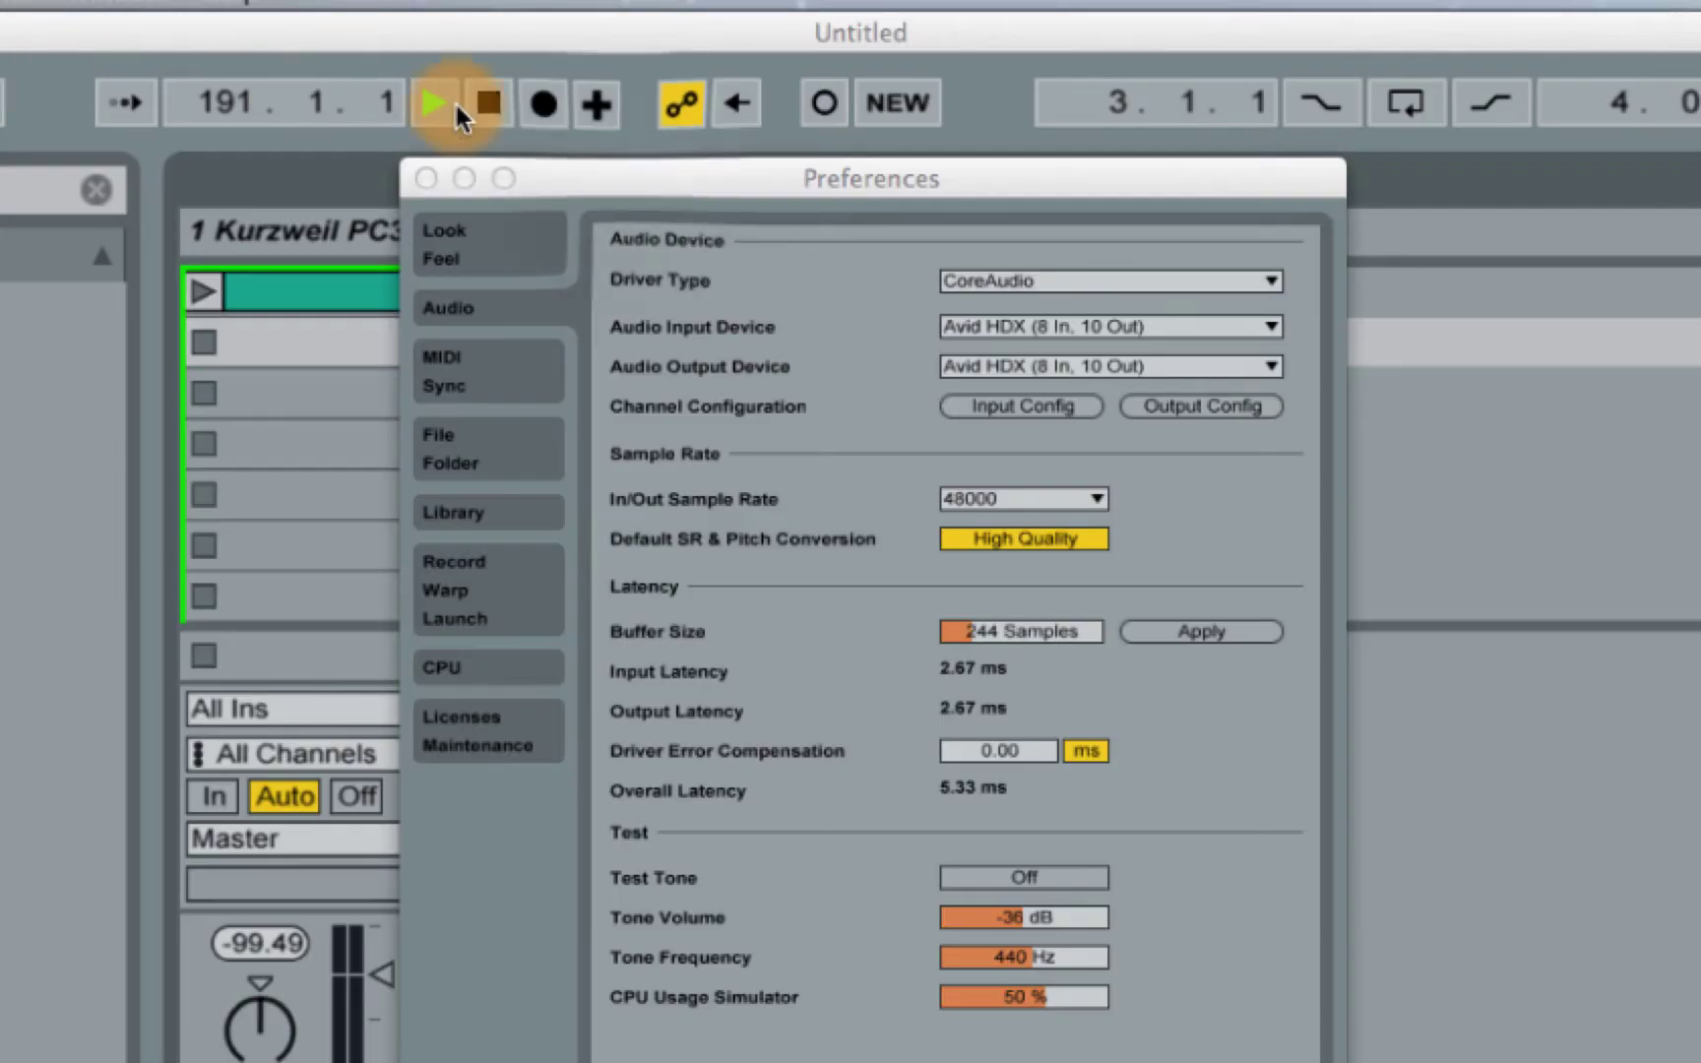
Return to Live's Preferences, toggle the 5 (mono) & 6 (mono) input pair off and on, and view the output channel configuration
{"action": "left_click_drag", "start_coordinate": [619, 174], "coordinate": [273, 128]}
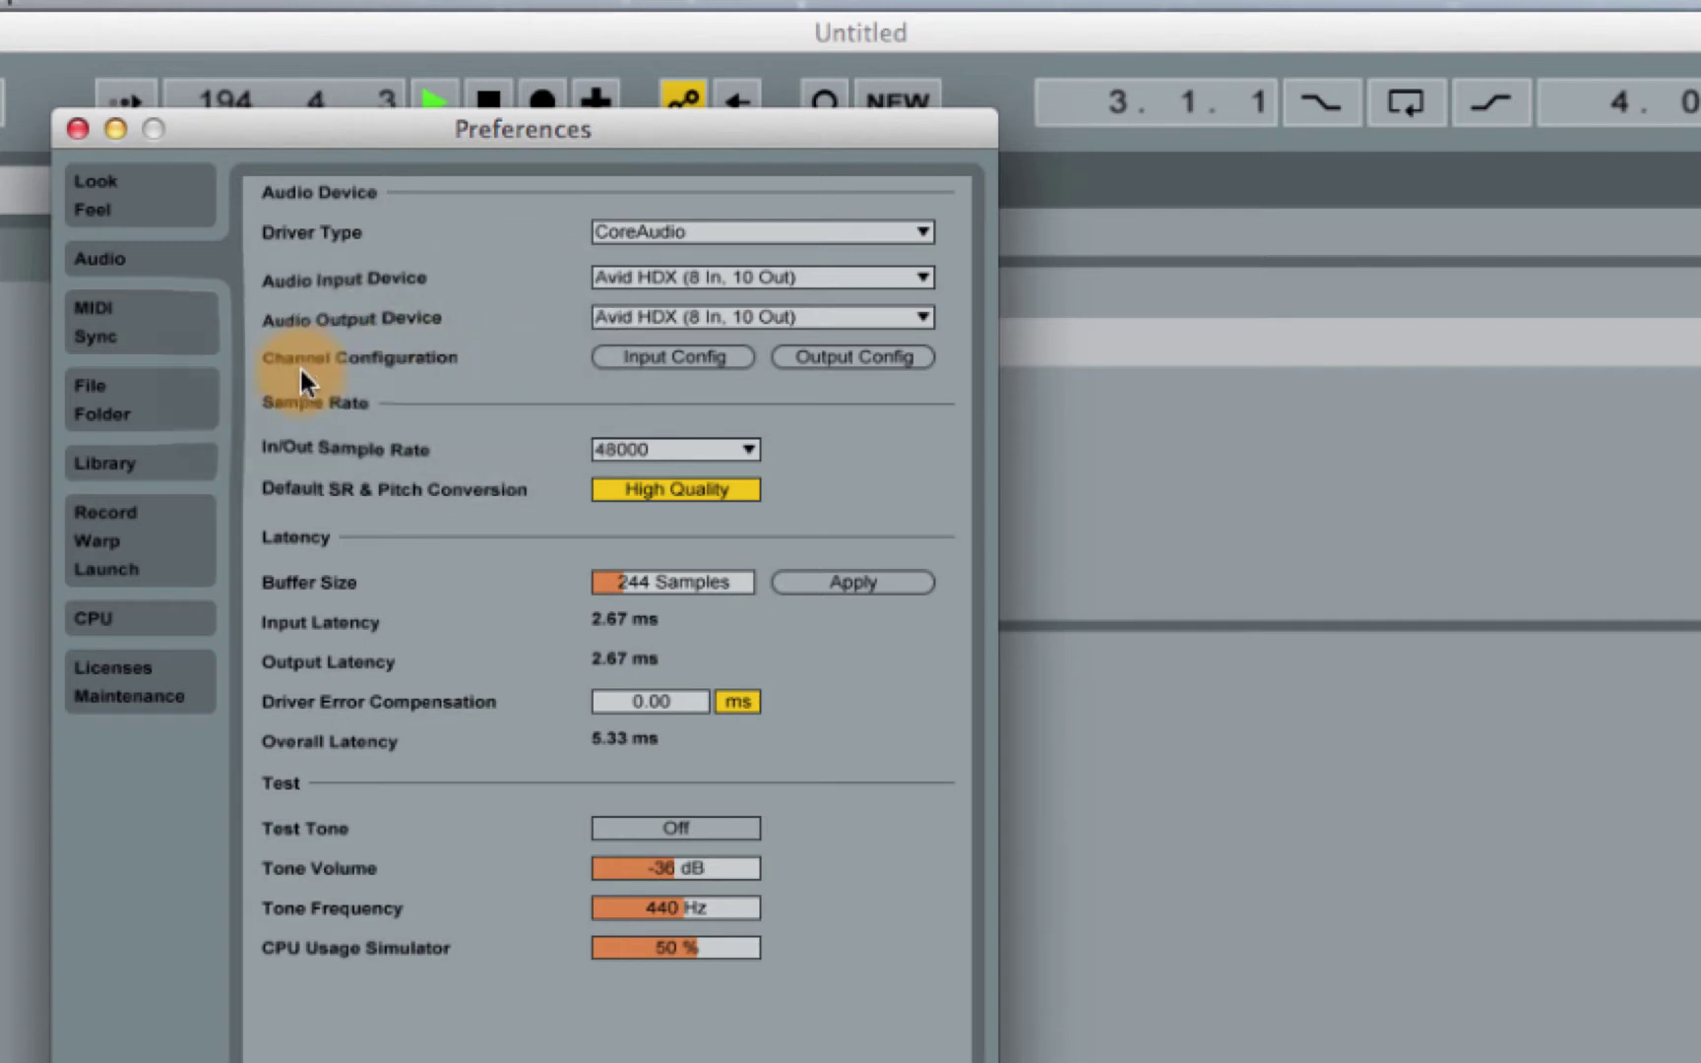
{"action": "left_click", "coordinate": [640, 356]}
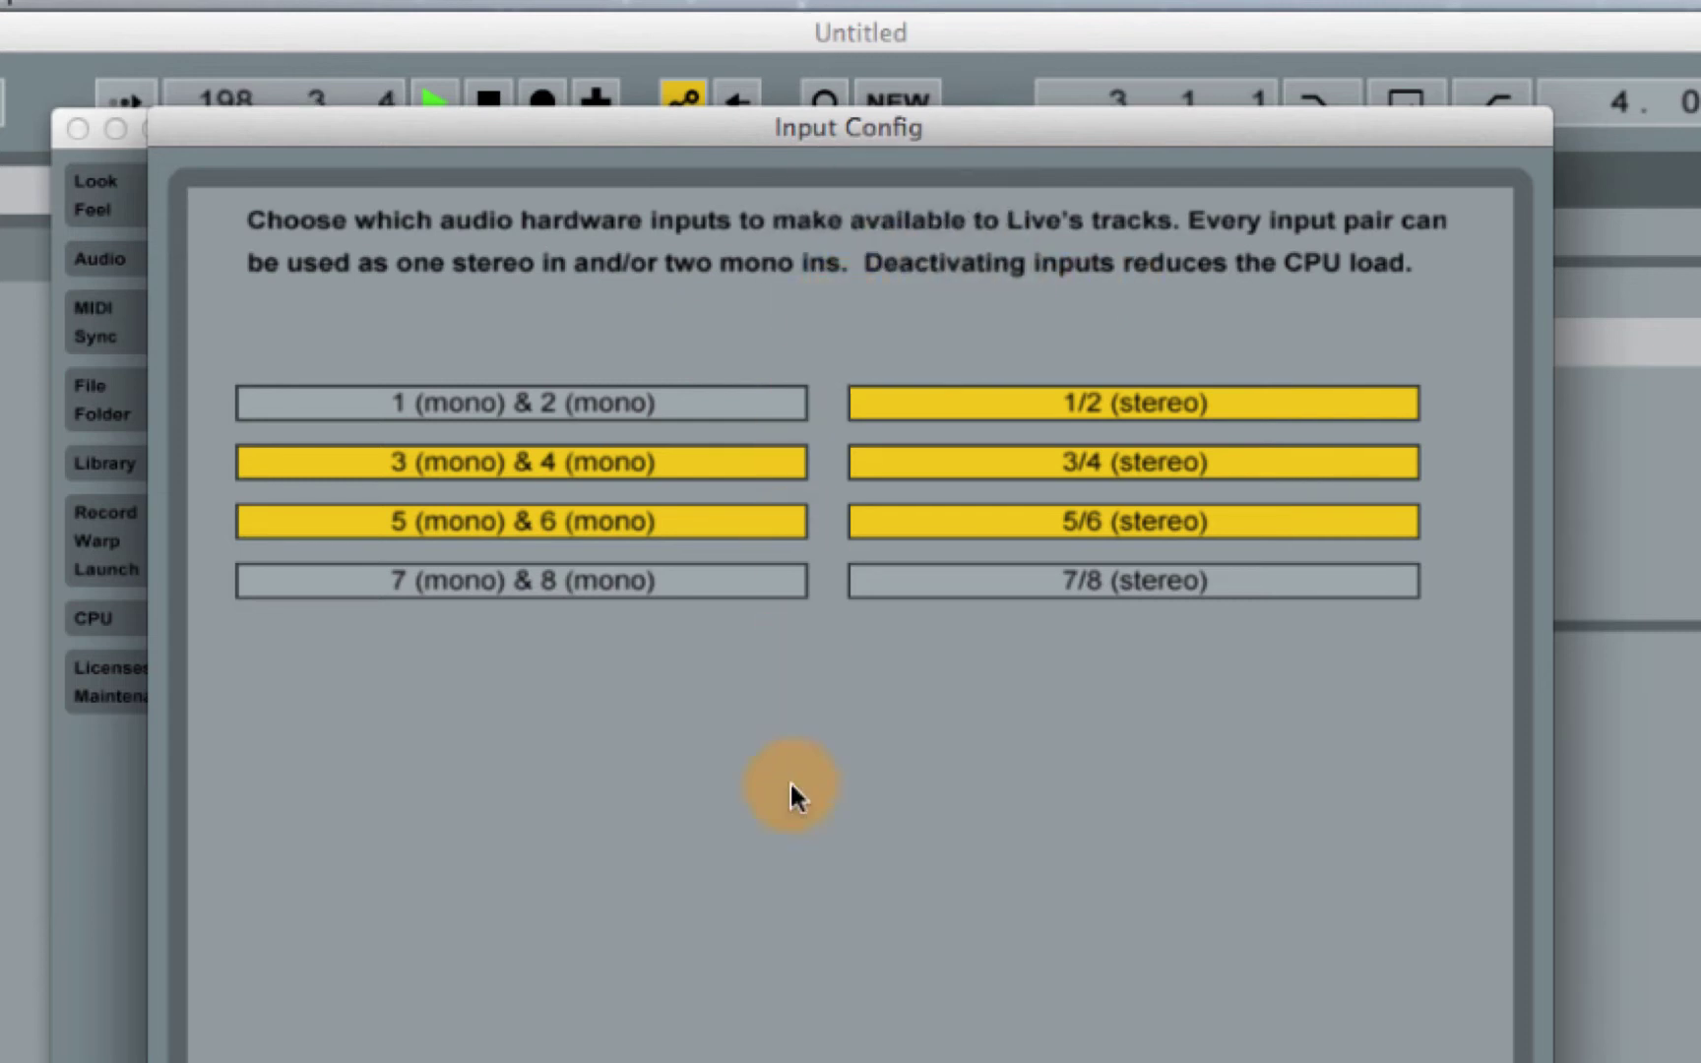
{"action": "left_click", "coordinate": [802, 511]}
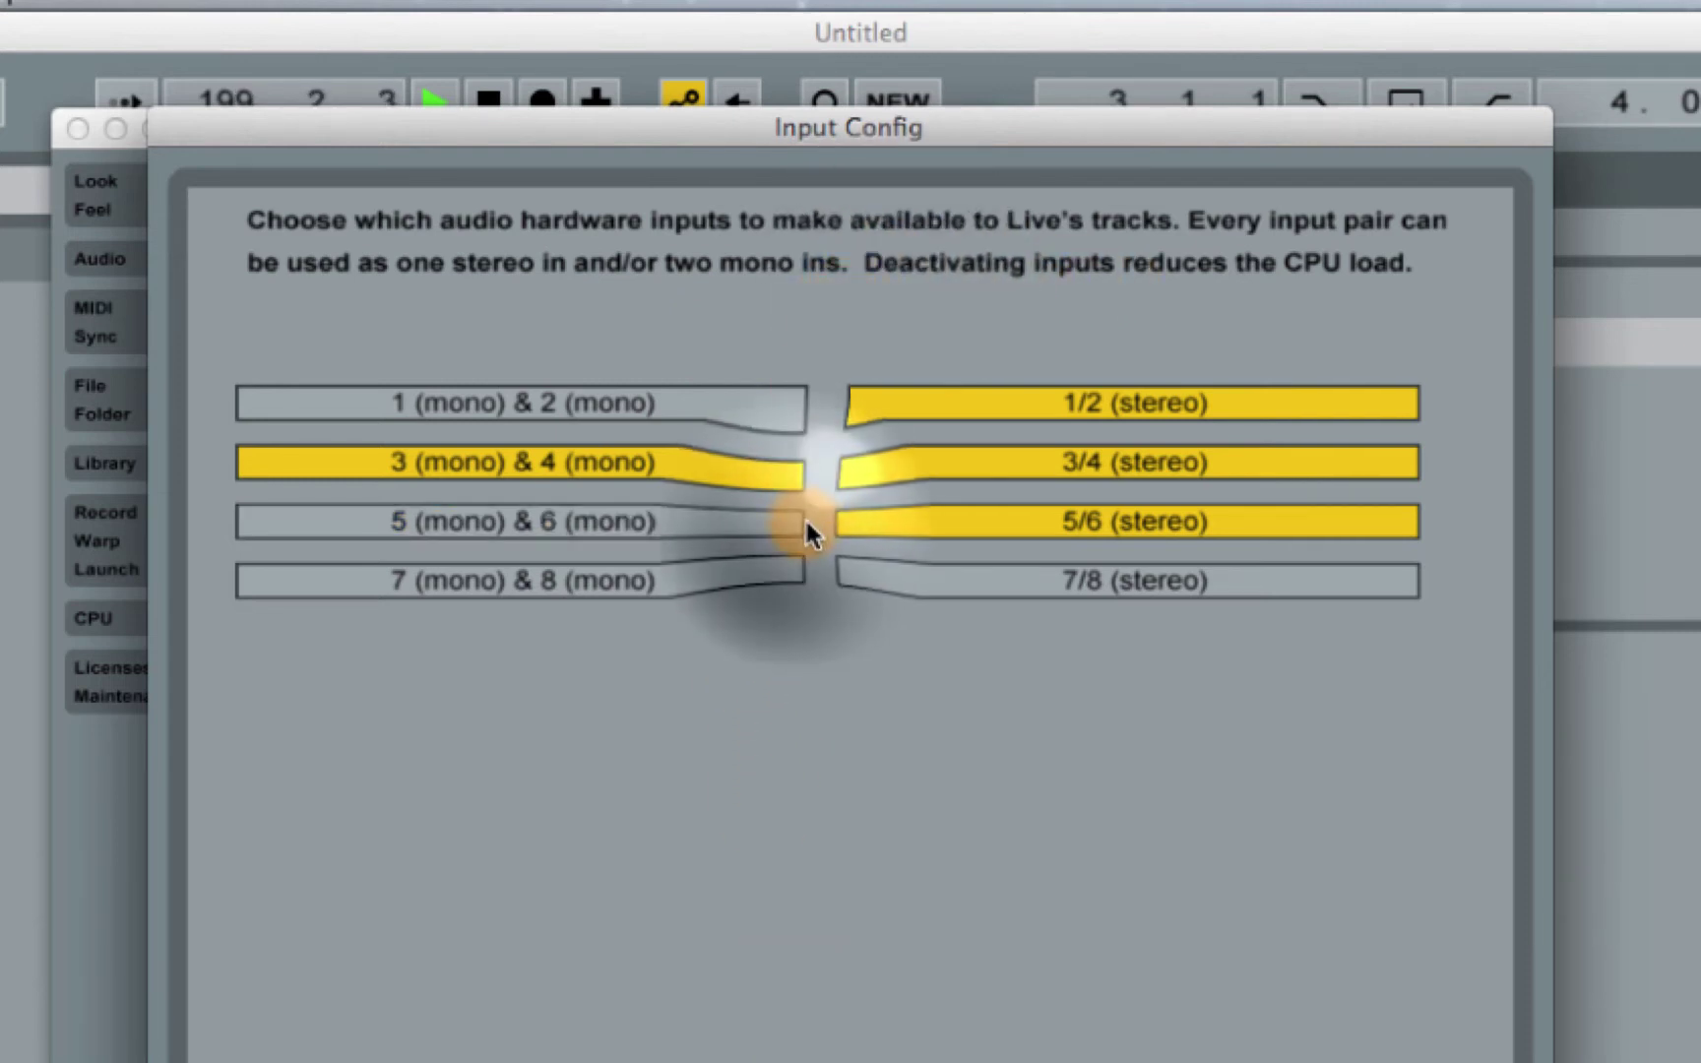
{"action": "left_click", "coordinate": [802, 518]}
{"action": "key", "text": "Return"}
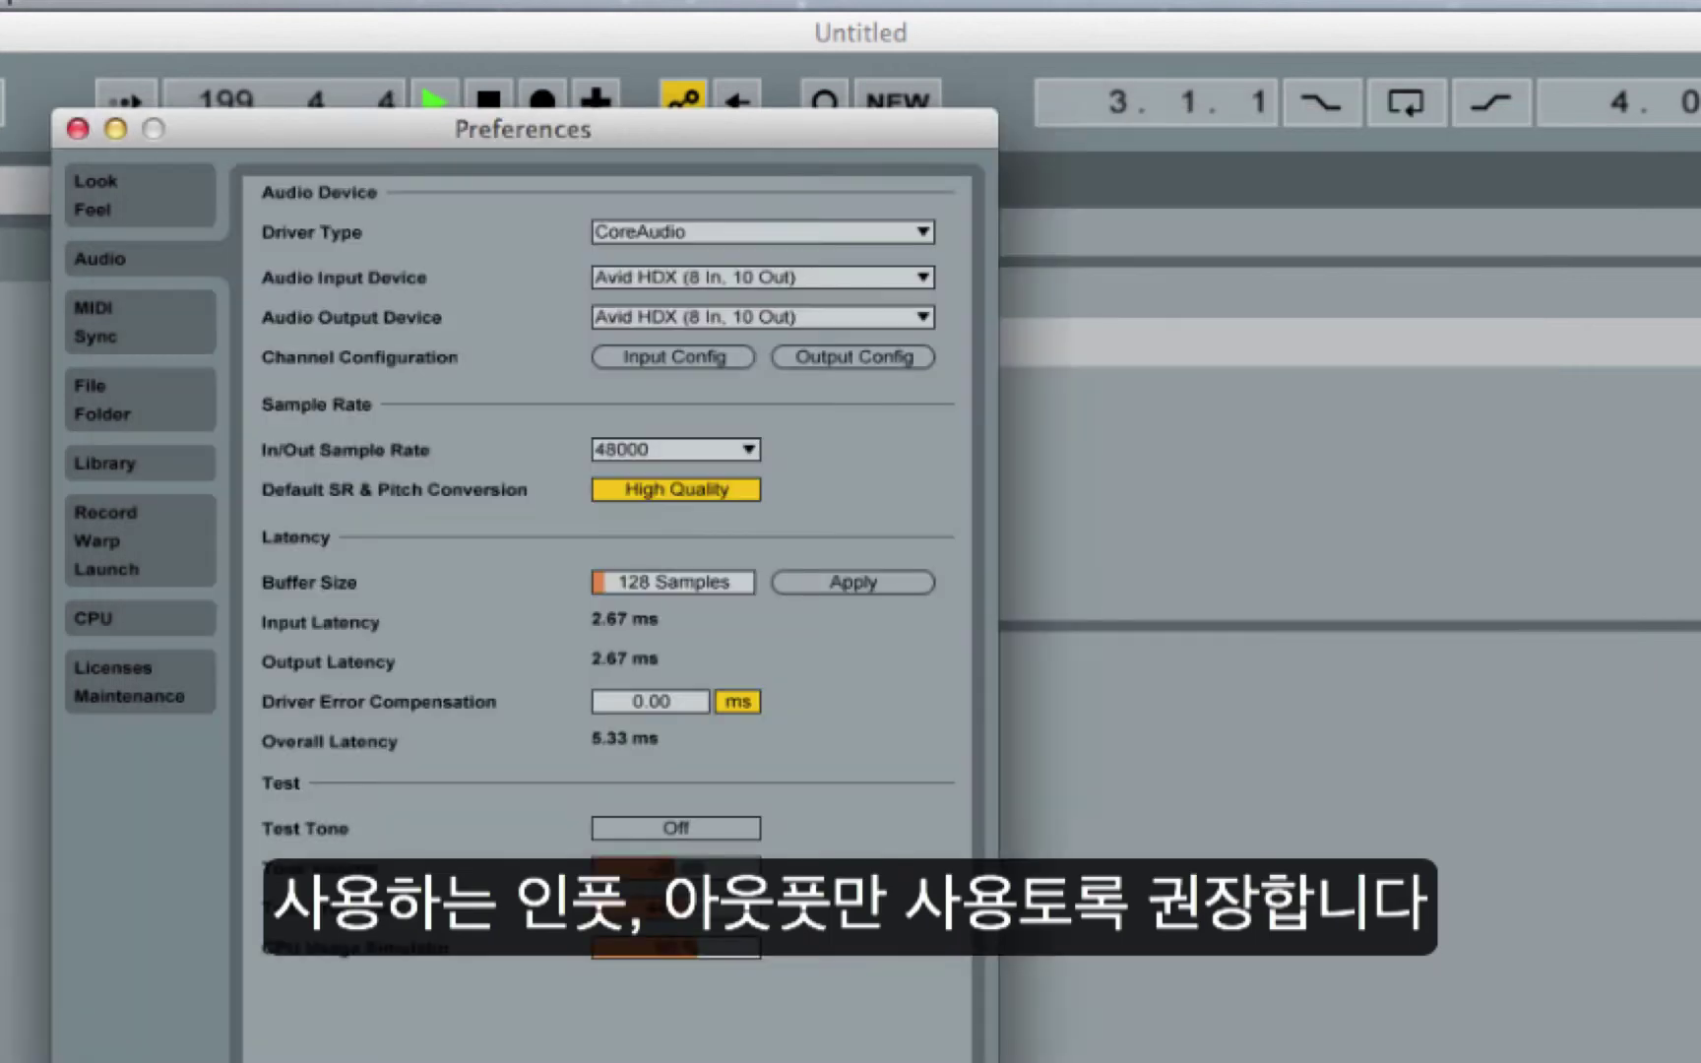
{"action": "left_click", "coordinate": [855, 358]}
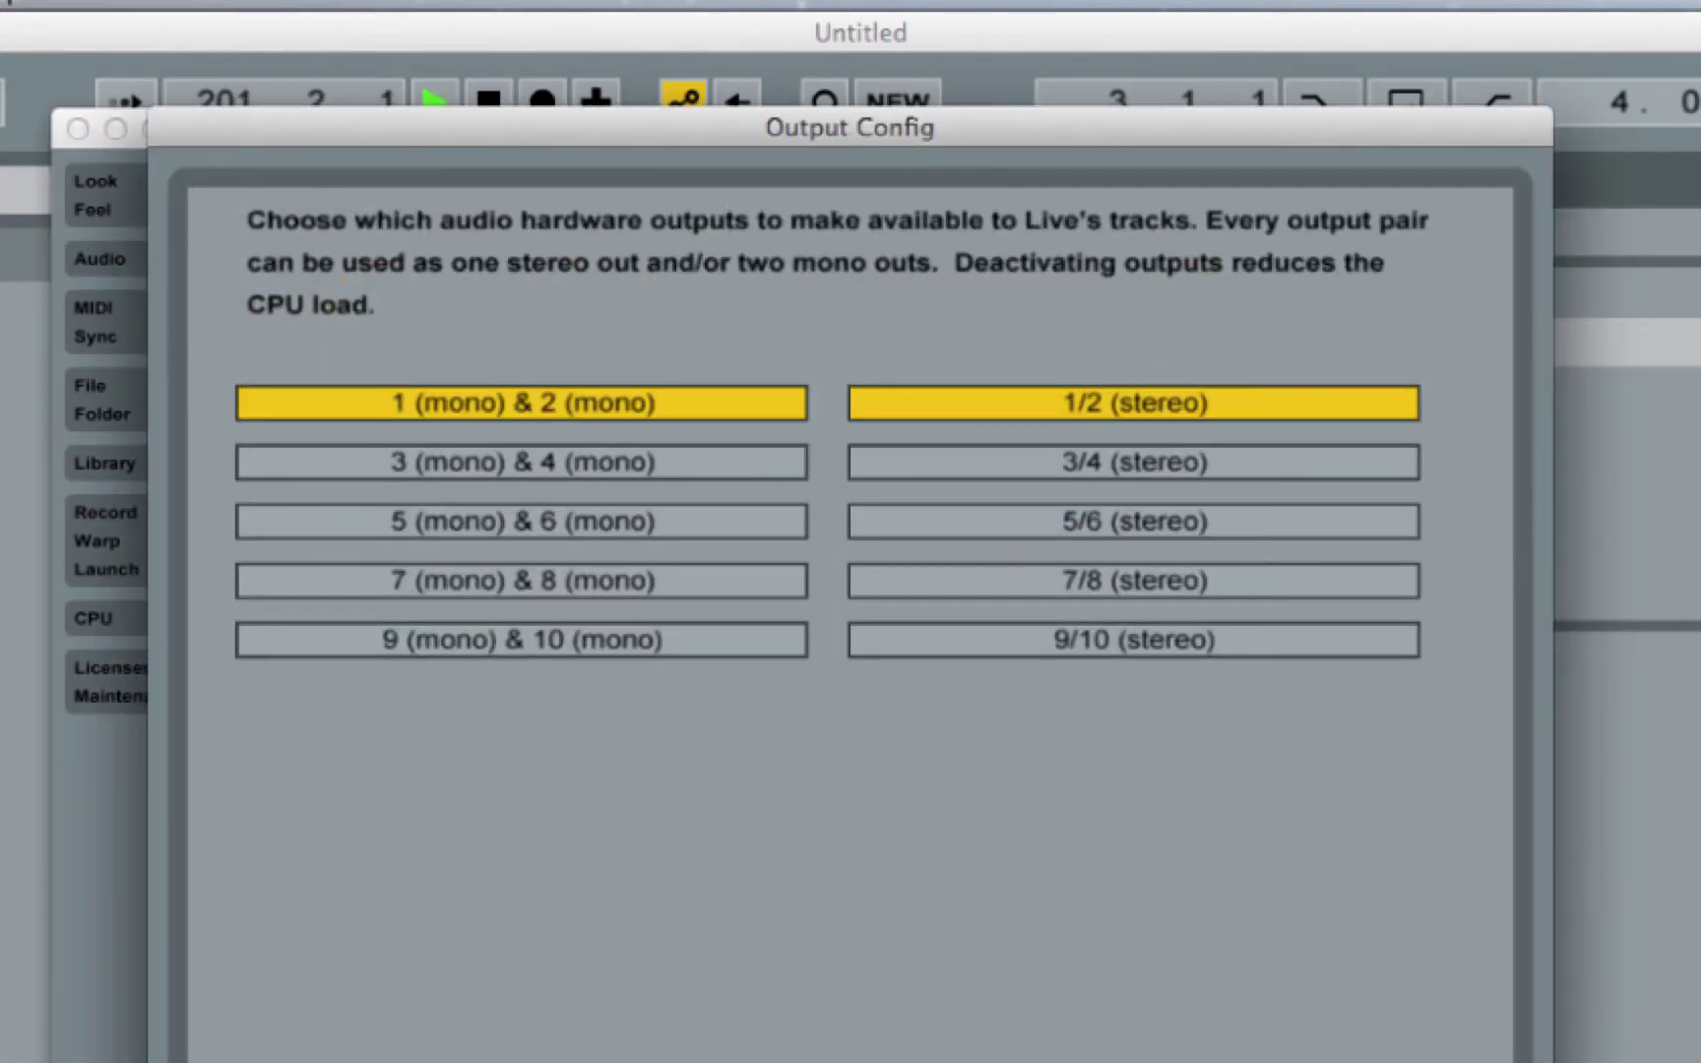
{"action": "key", "text": "Return"}
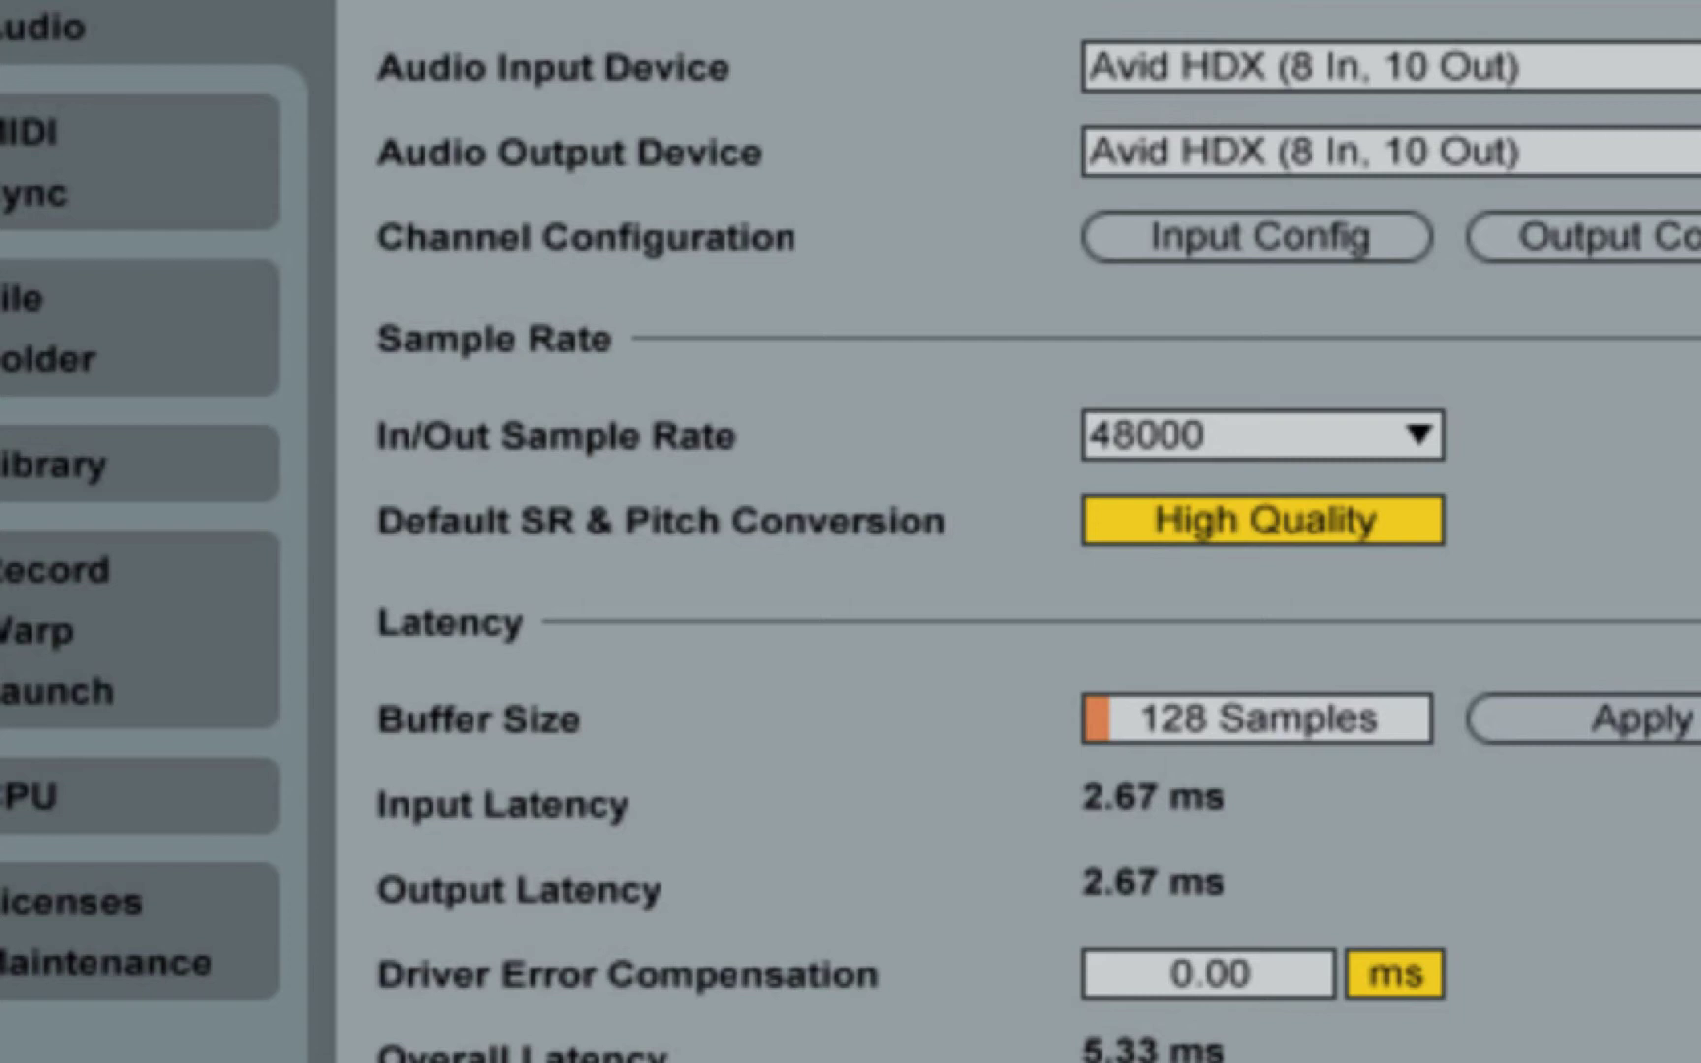
Examine the sample rates offered for In/Out Sample Rate without choosing a different one
{"action": "left_click", "coordinate": [1179, 445]}
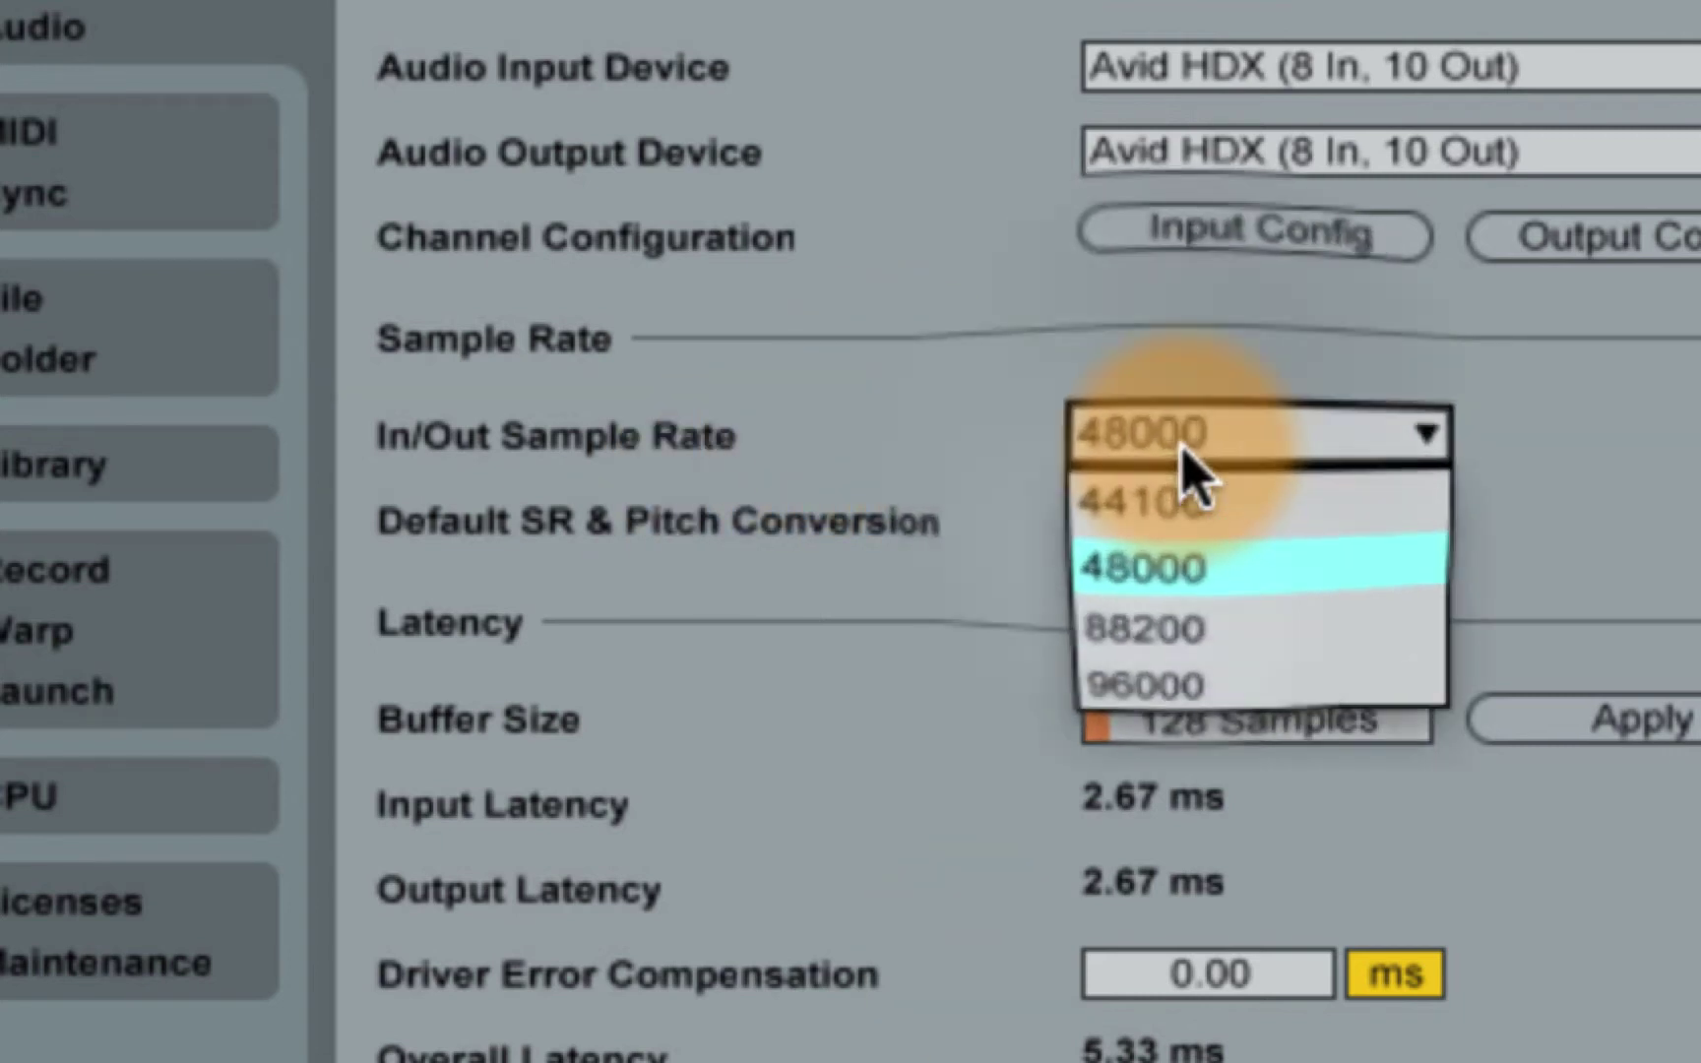
{"action": "left_click", "coordinate": [1688, 458]}
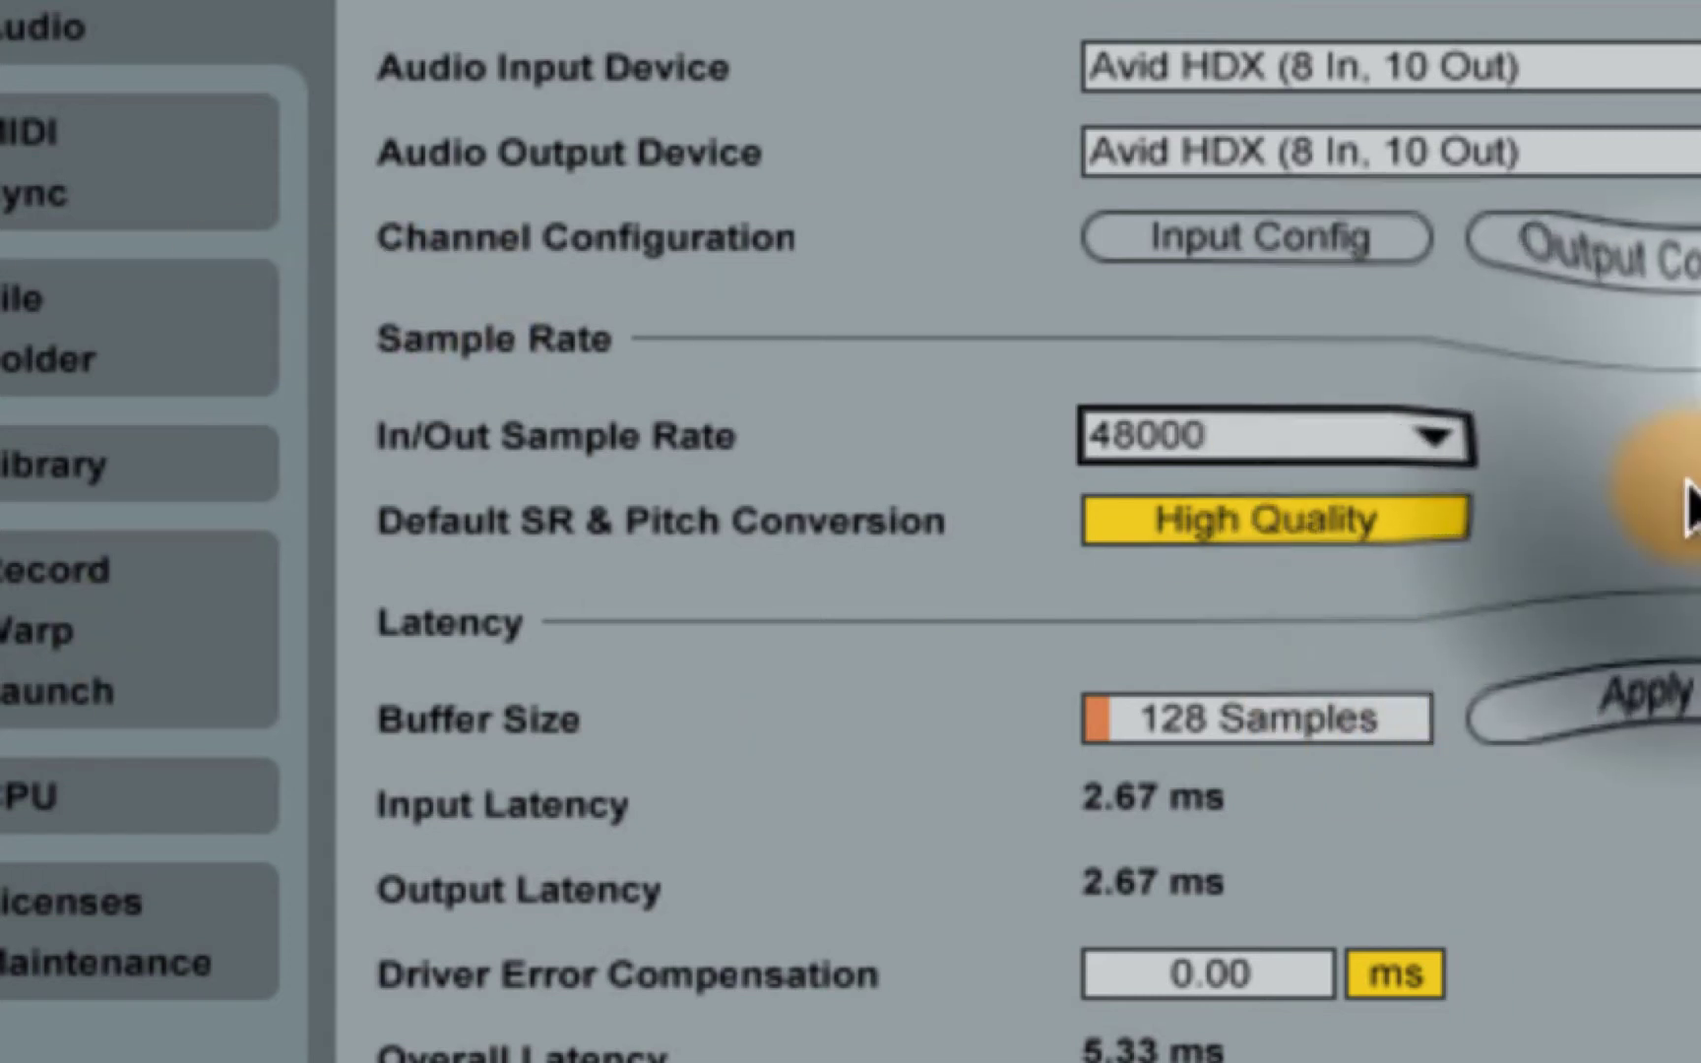
{"action": "left_click", "coordinate": [1418, 445]}
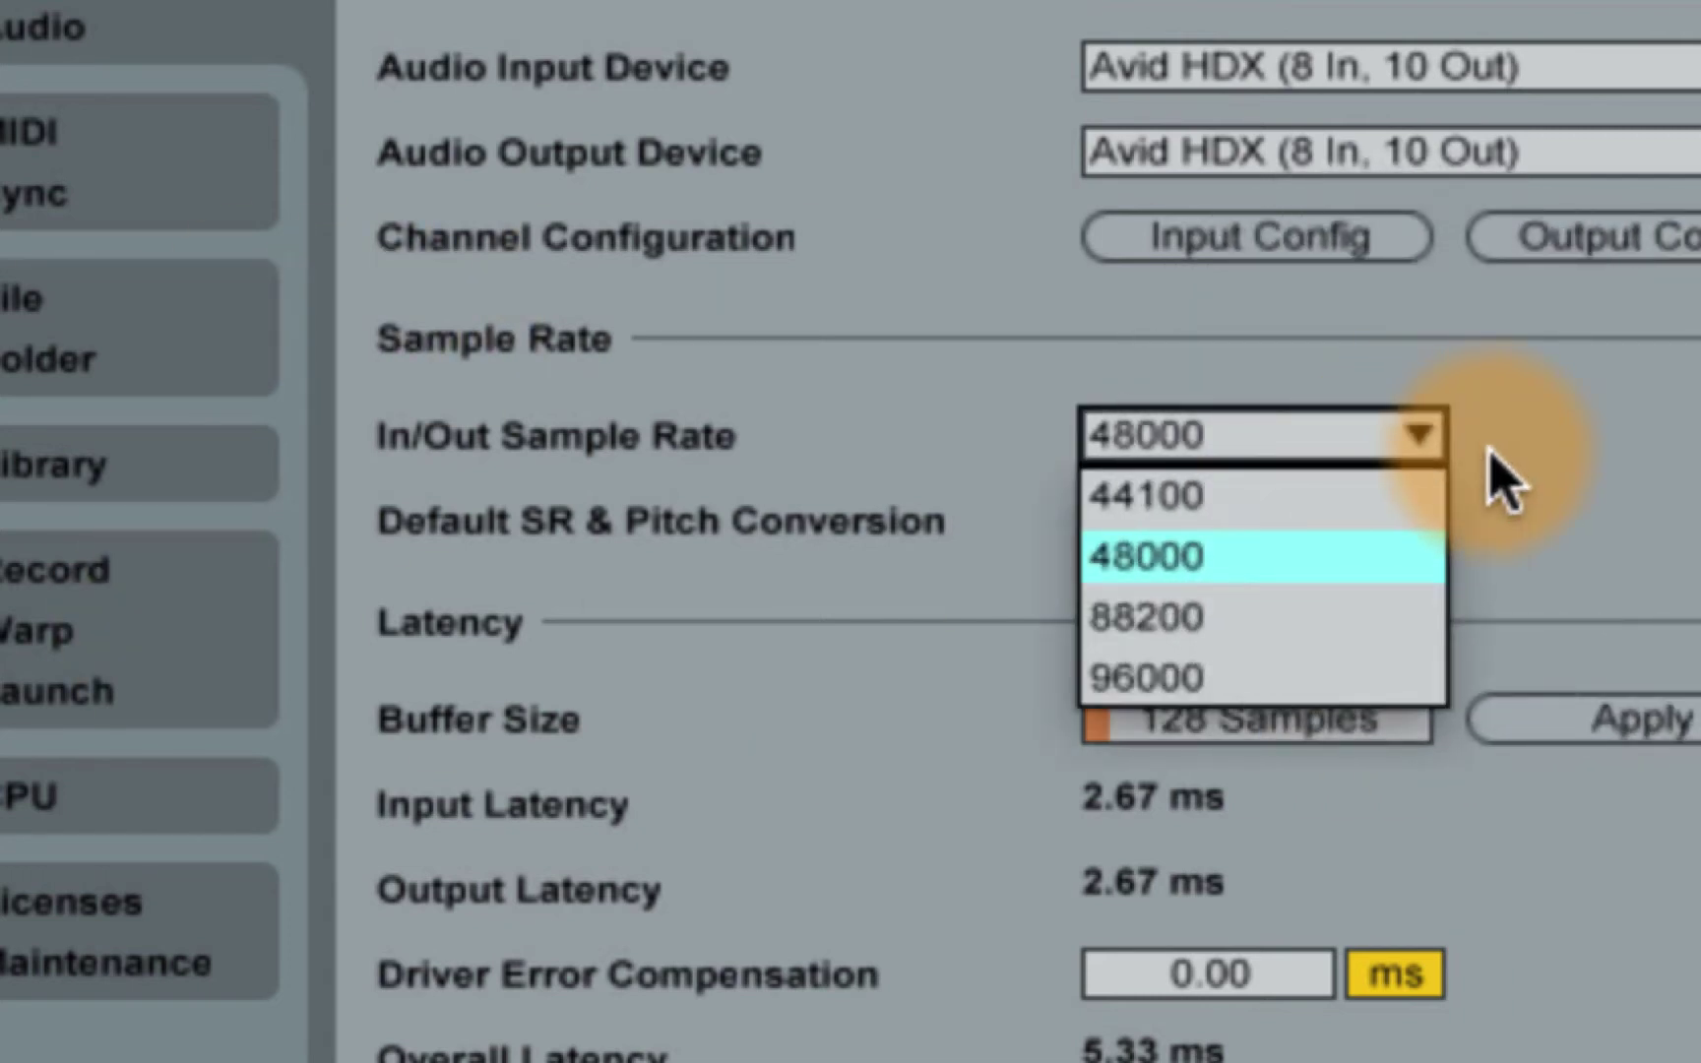
{"action": "left_click", "coordinate": [1575, 595]}
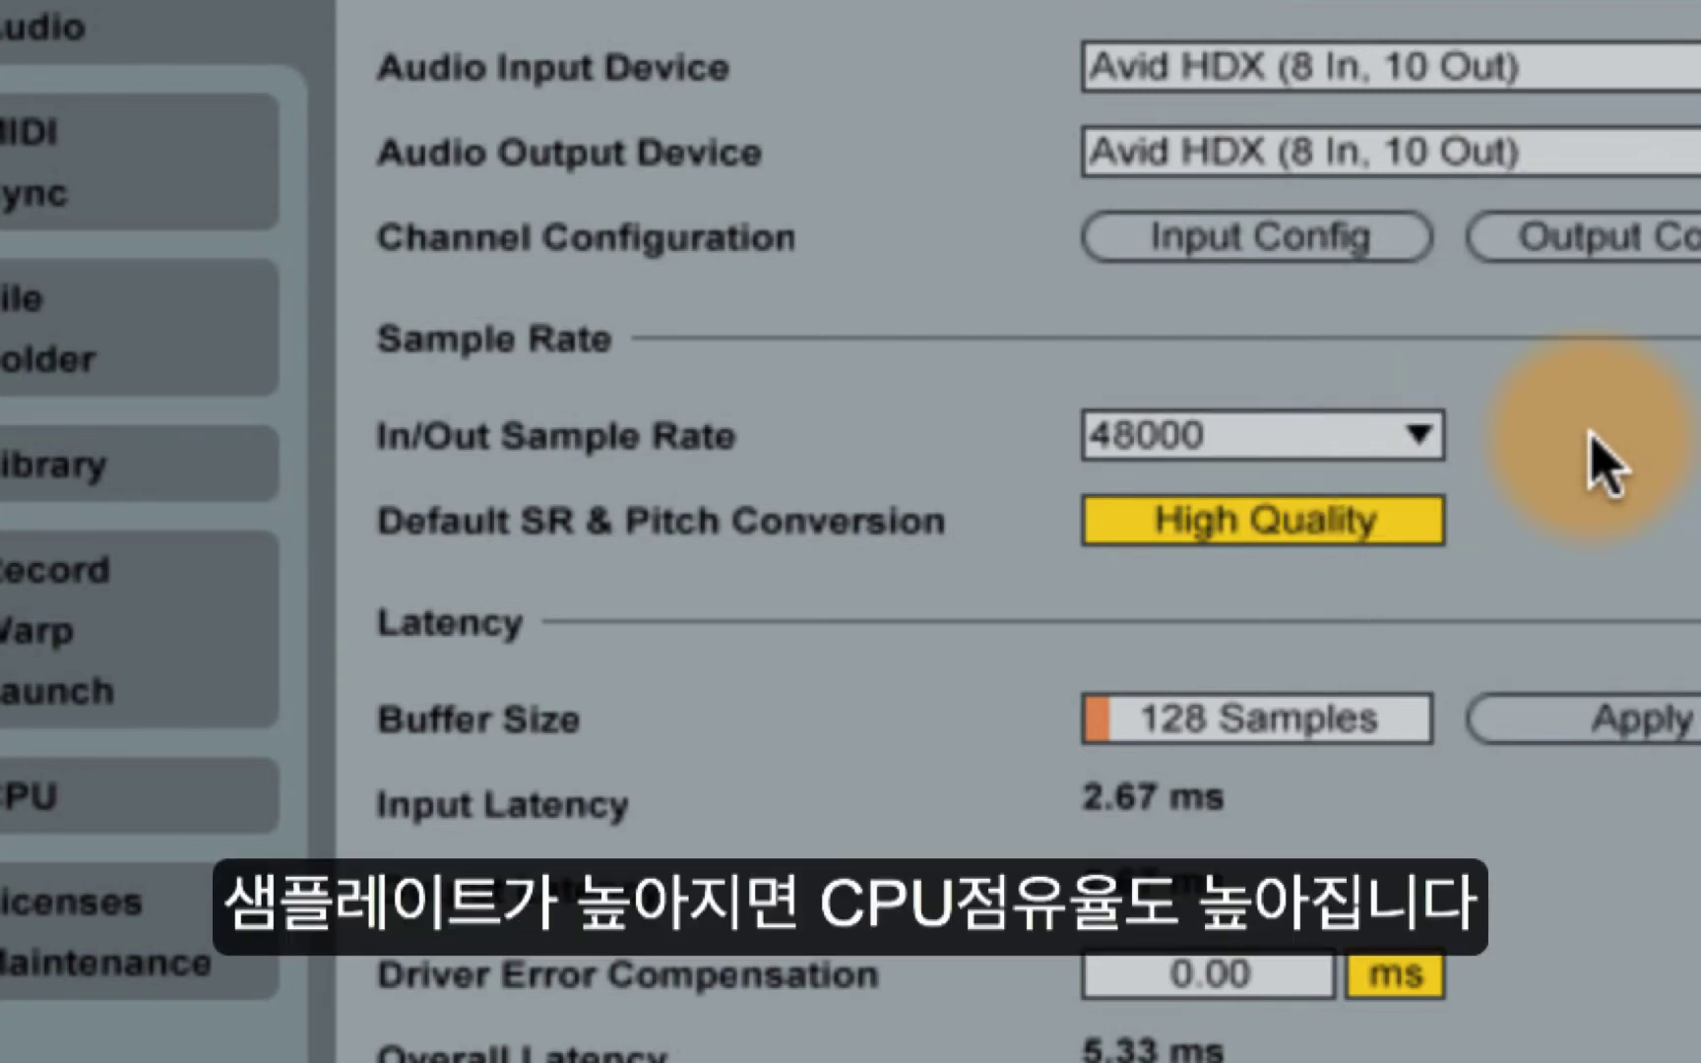
{"action": "left_click", "coordinate": [1415, 438]}
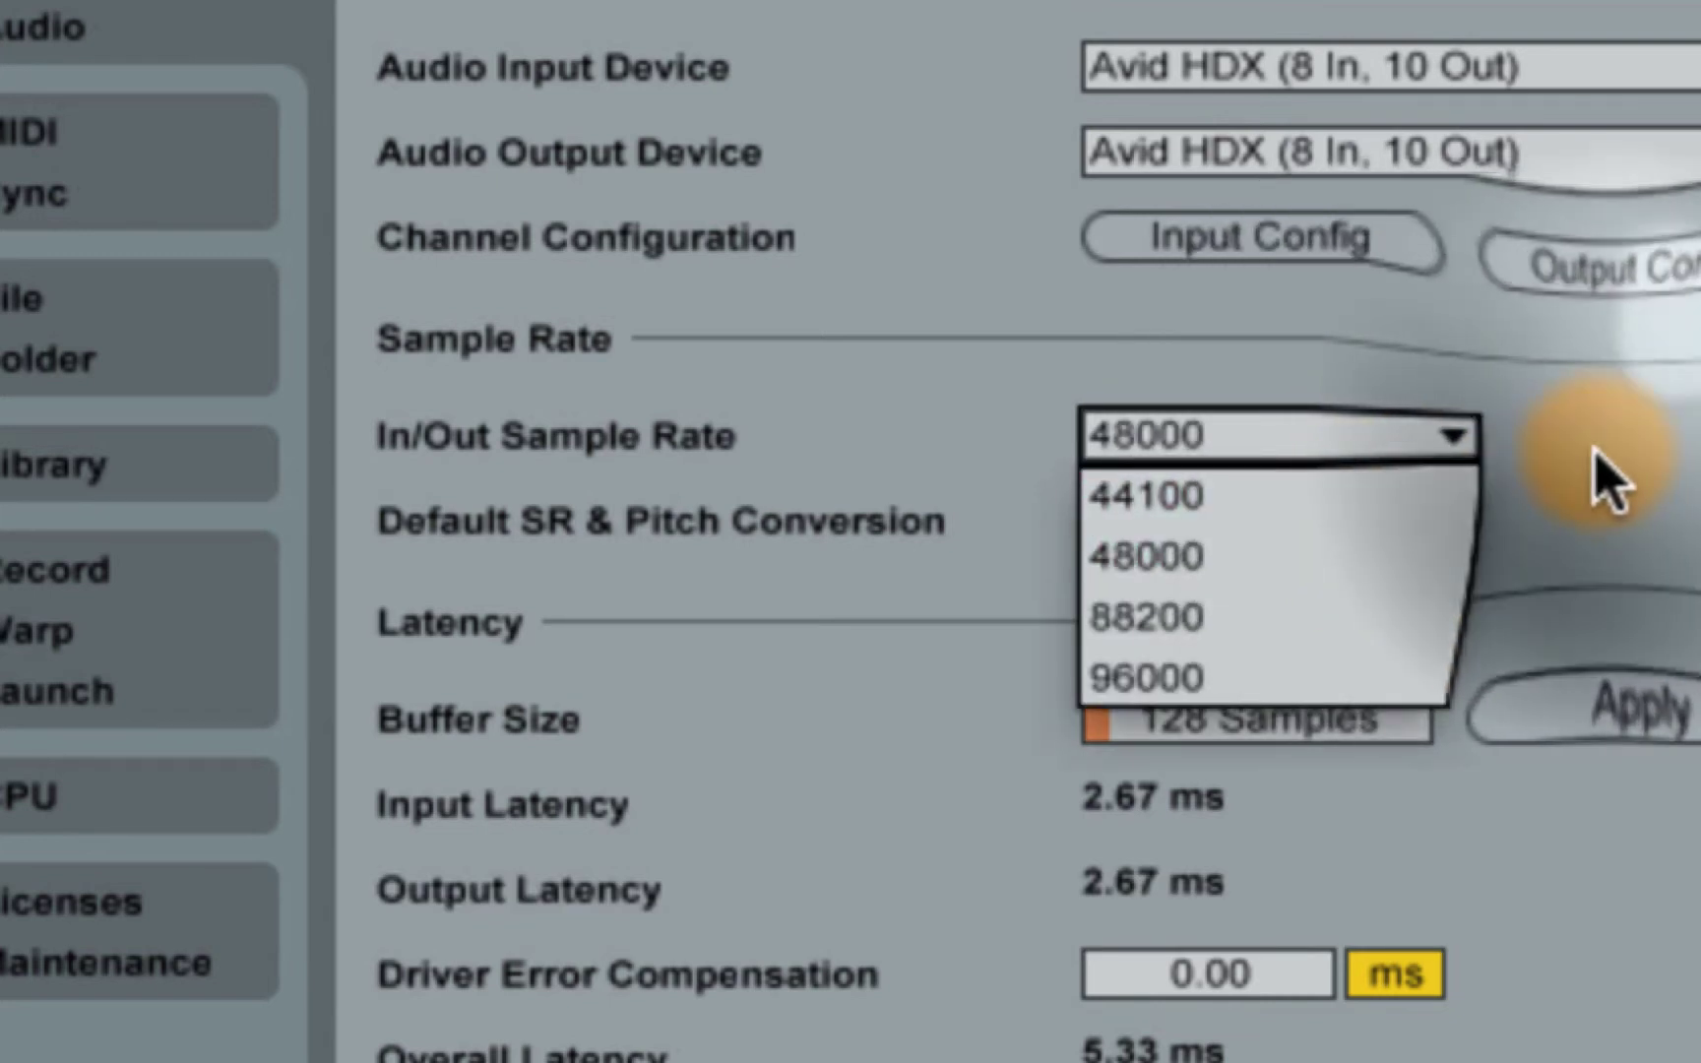
{"action": "left_click", "coordinate": [1614, 474]}
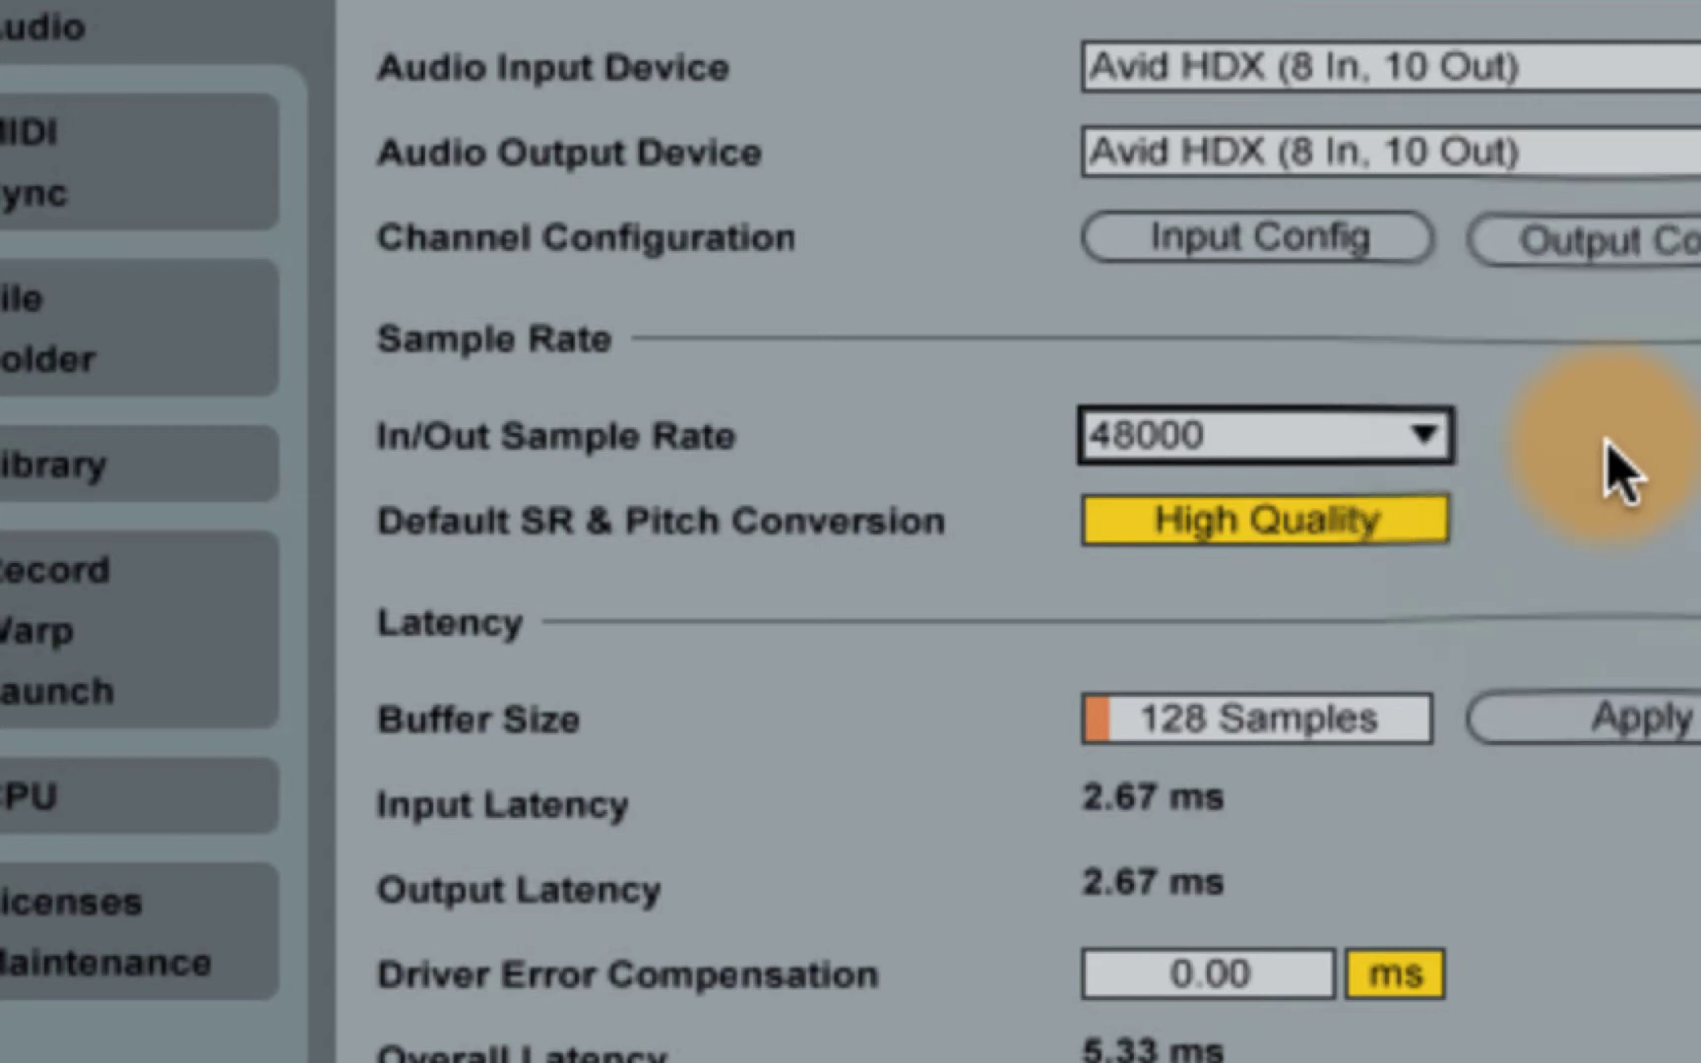
{"action": "left_click", "coordinate": [1614, 474]}
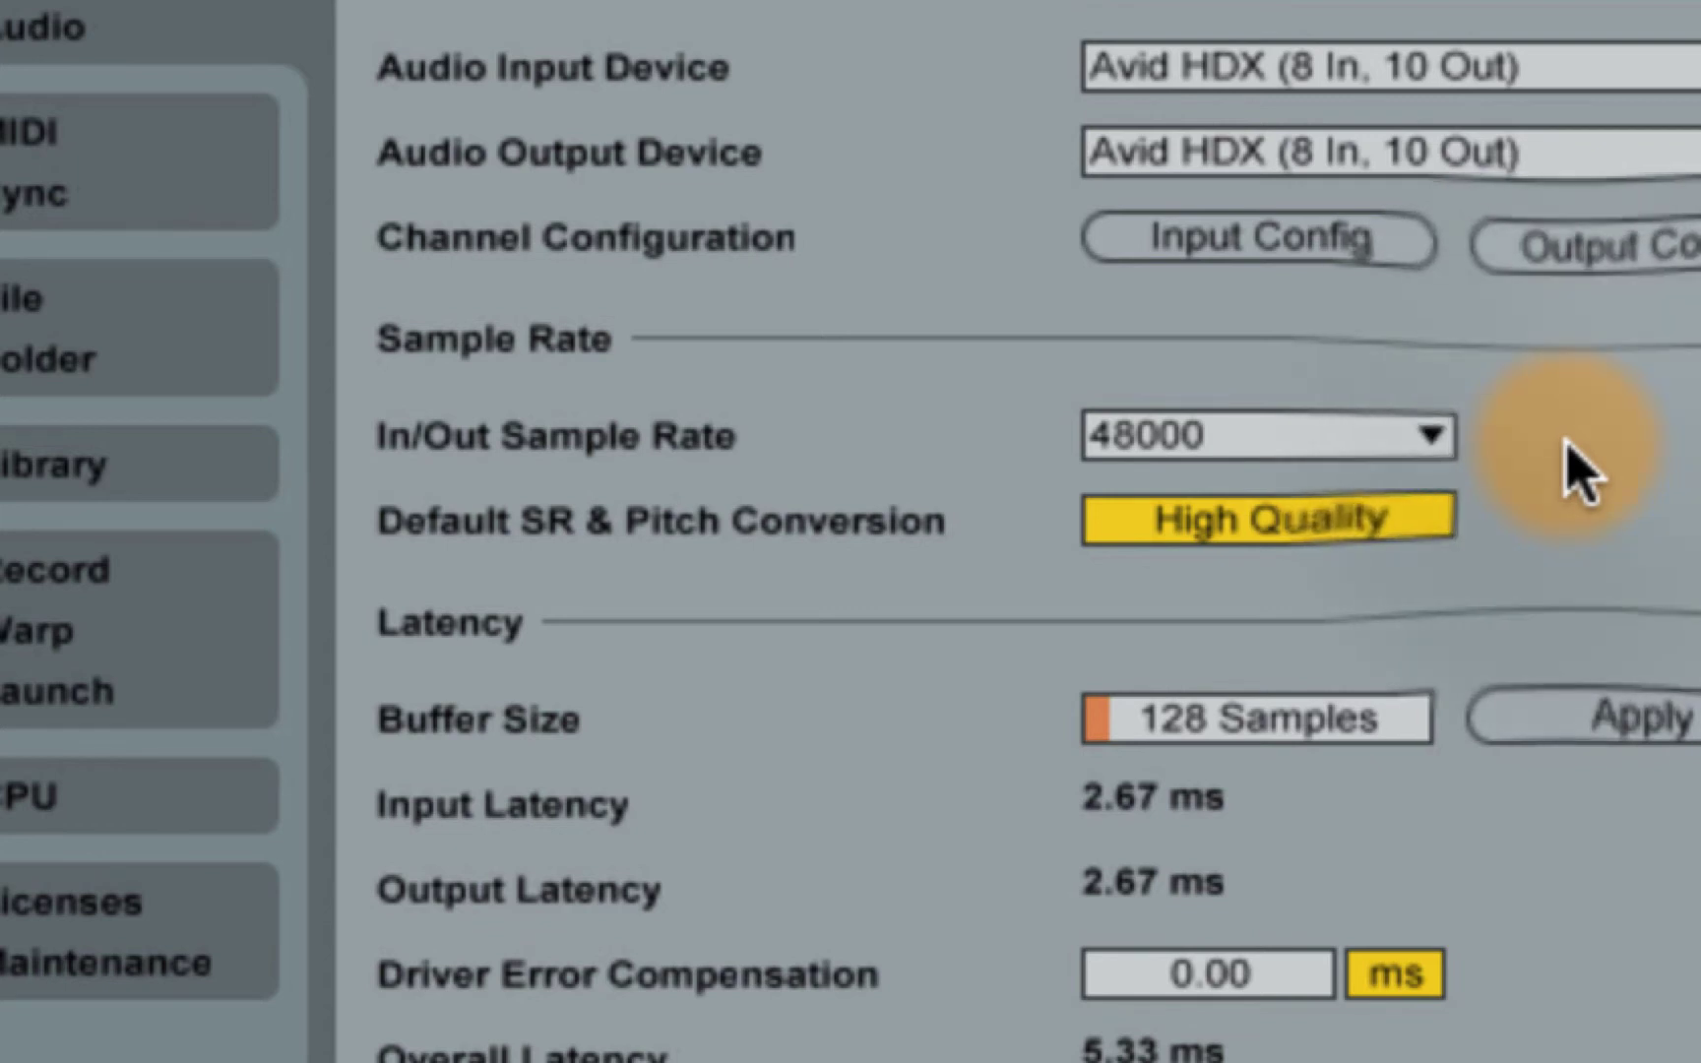
{"action": "left_click", "coordinate": [1372, 450]}
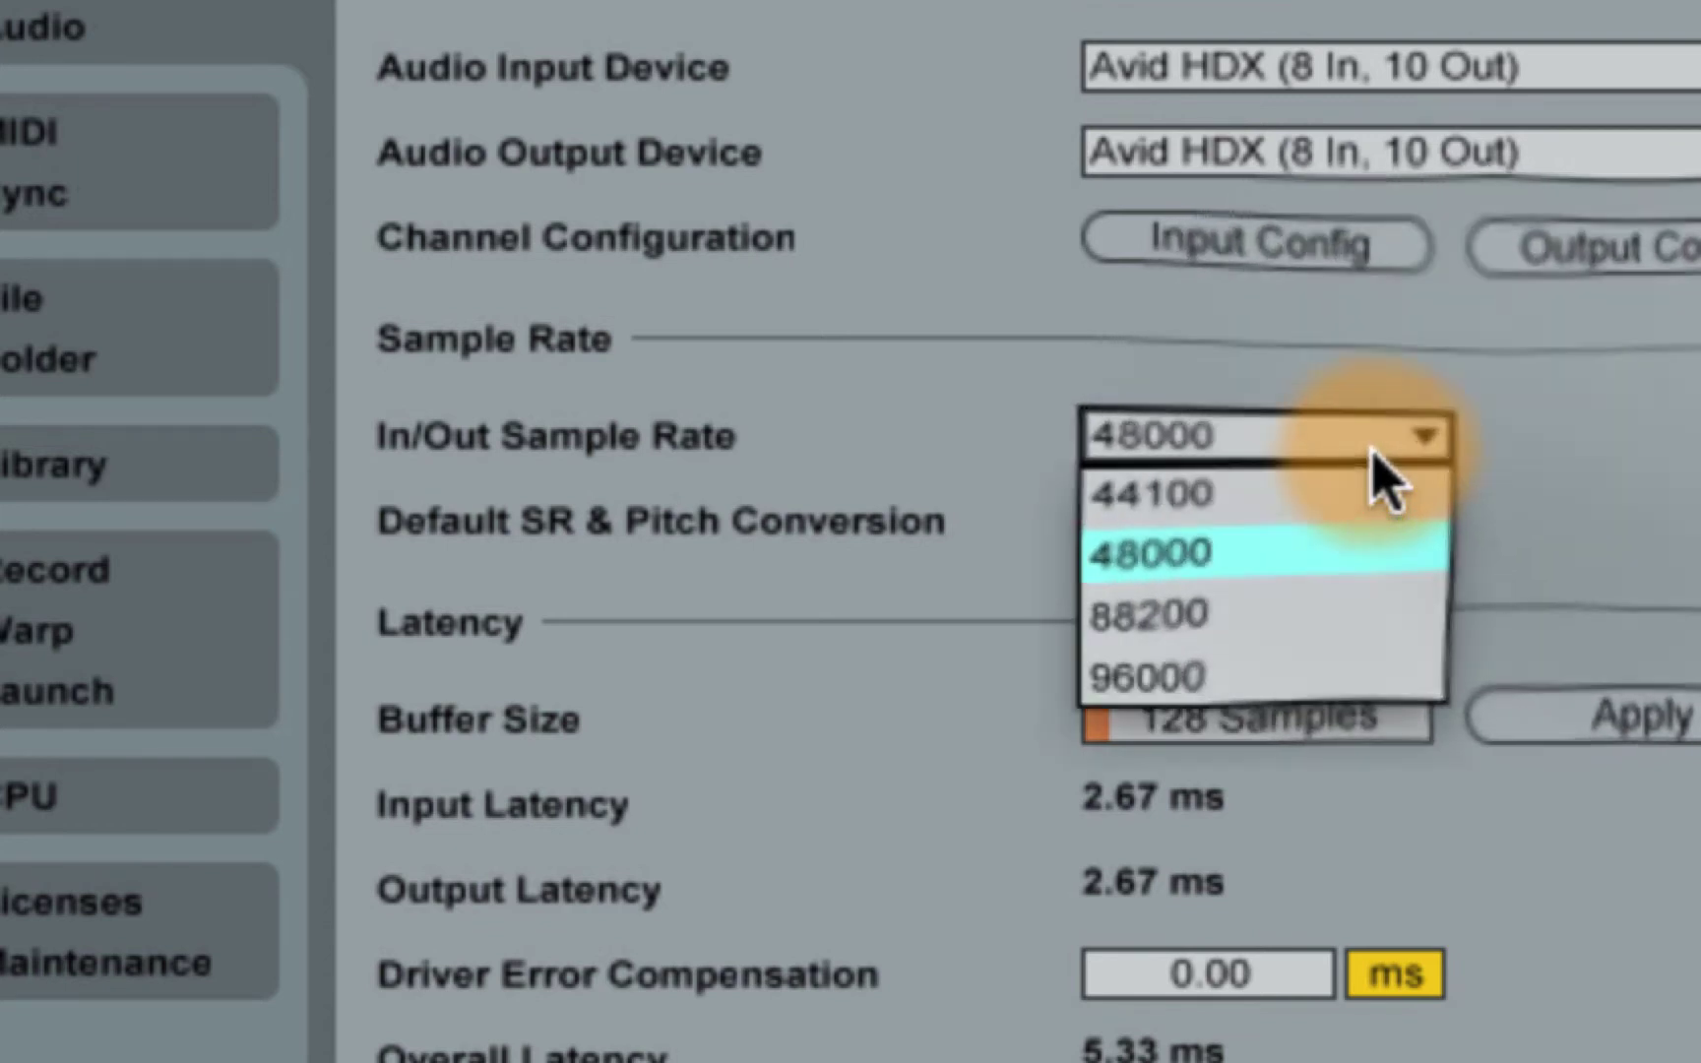
{"action": "left_click", "coordinate": [1631, 444]}
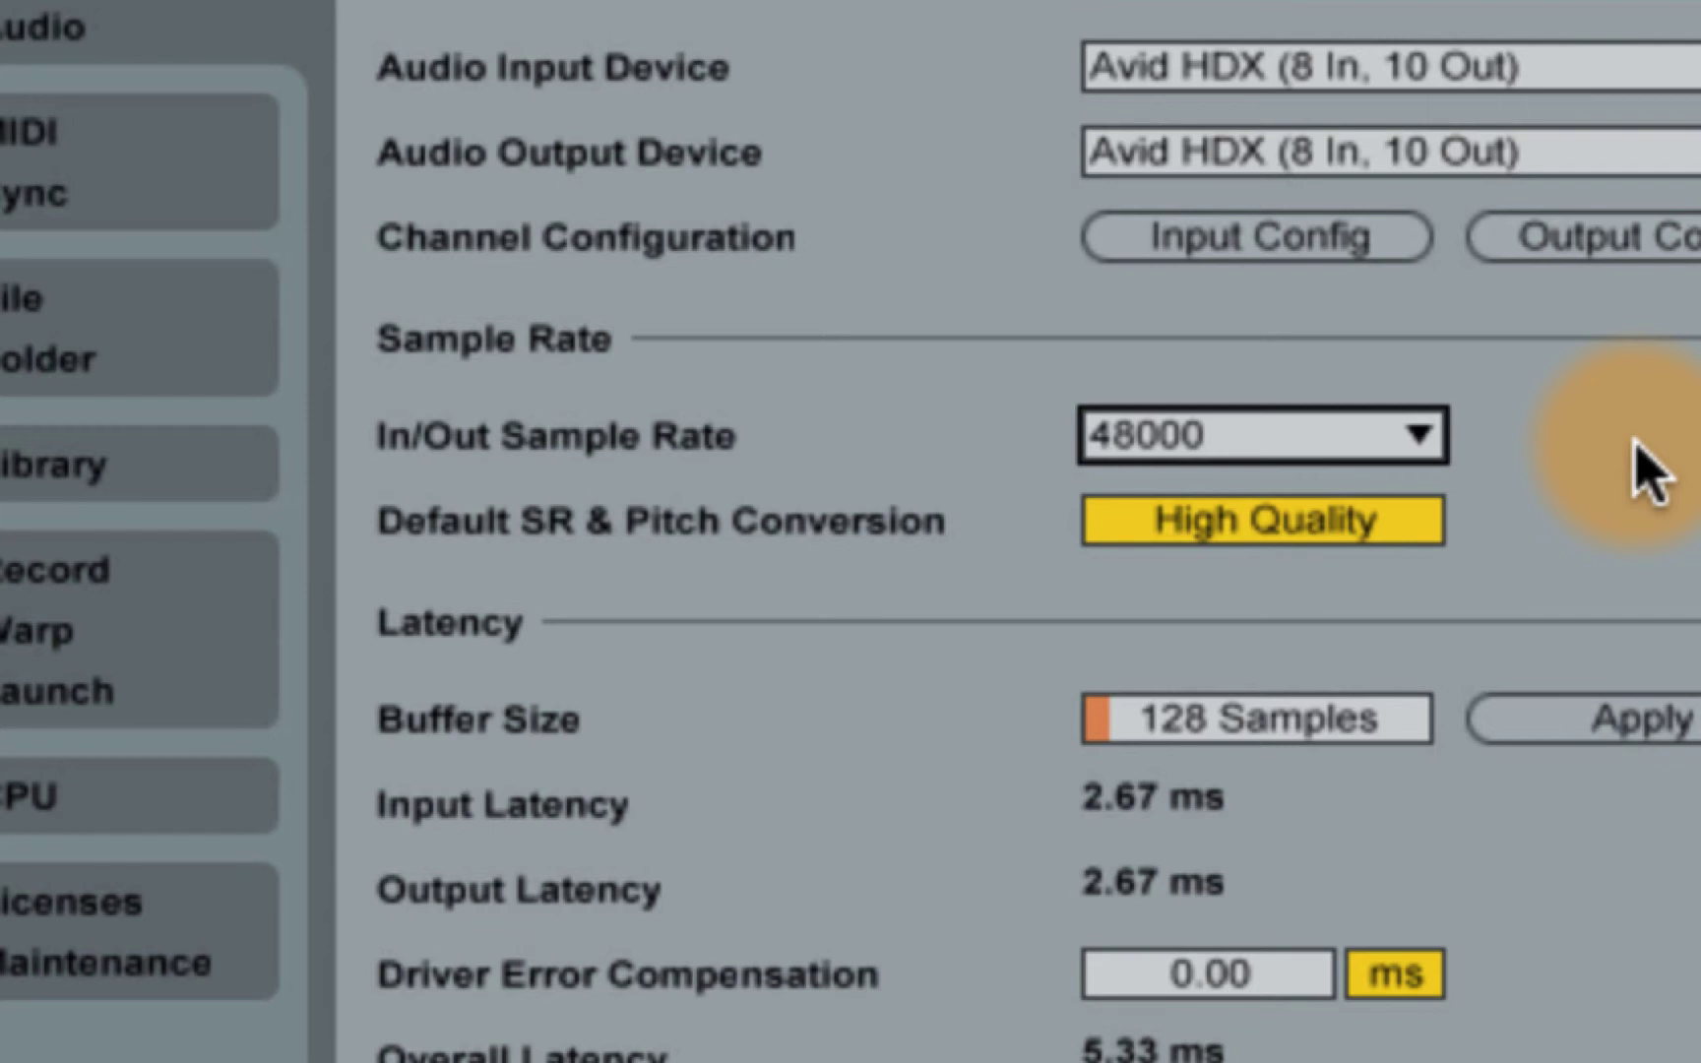
{"action": "left_click", "coordinate": [1634, 465]}
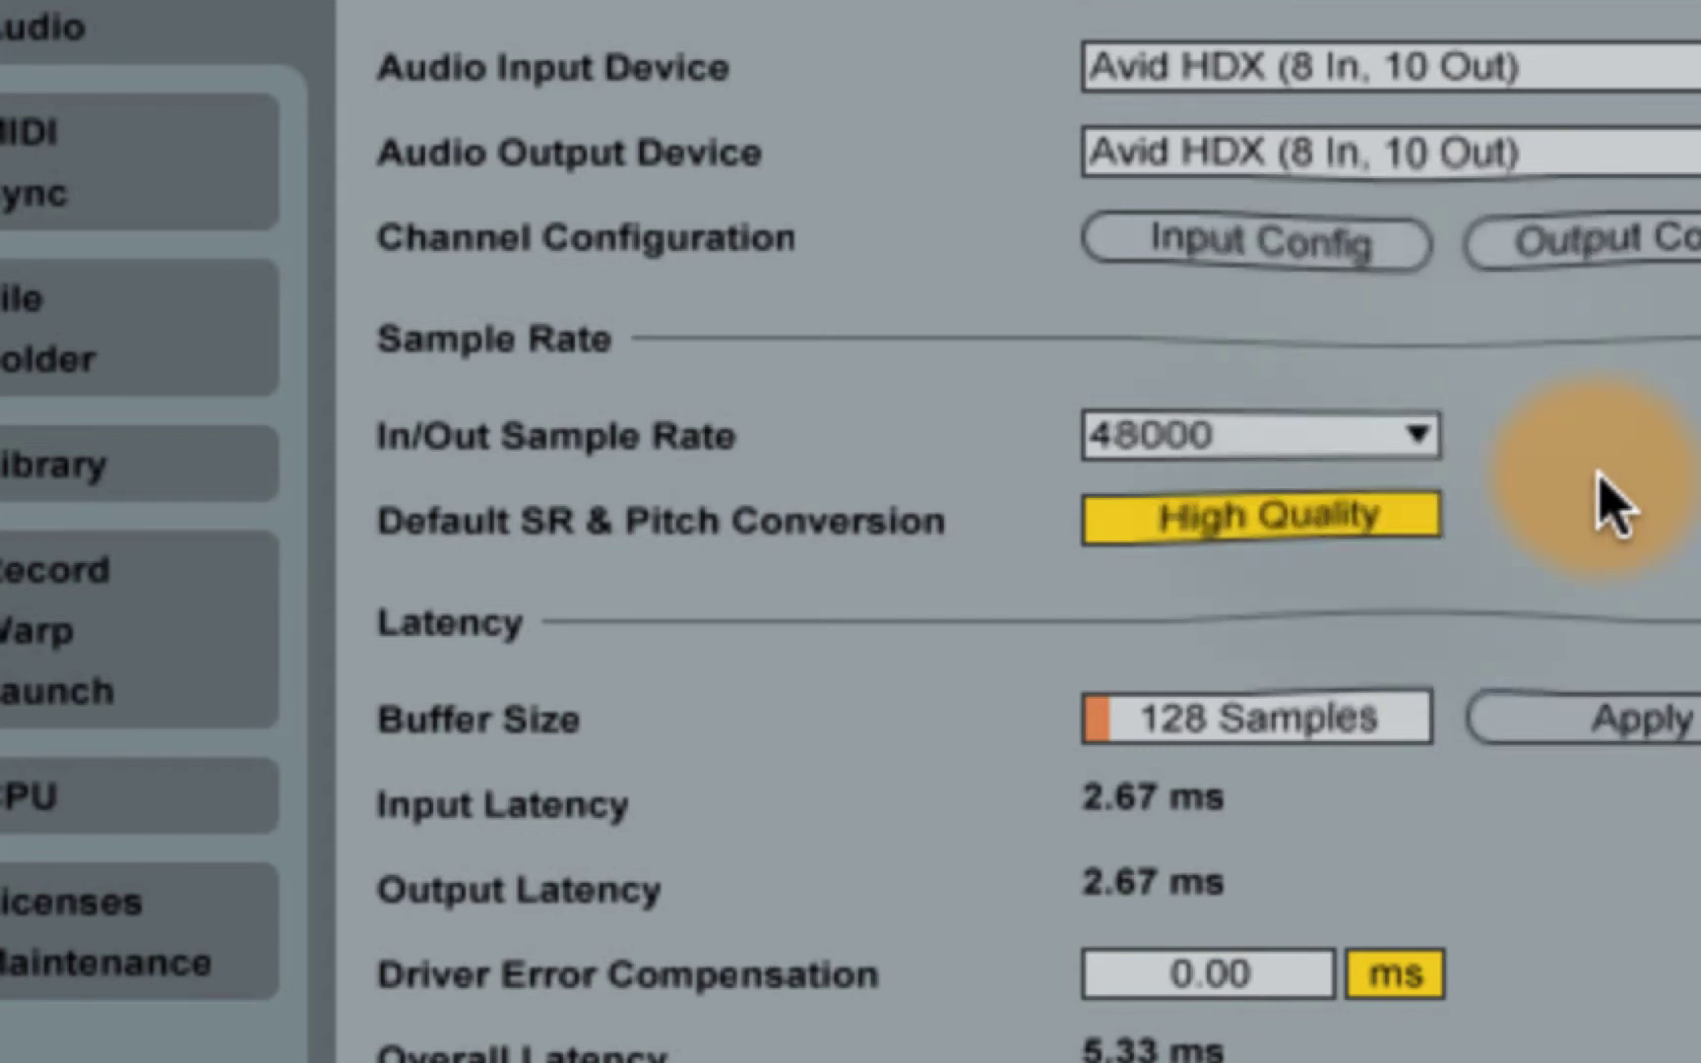
{"action": "left_click", "coordinate": [1415, 435]}
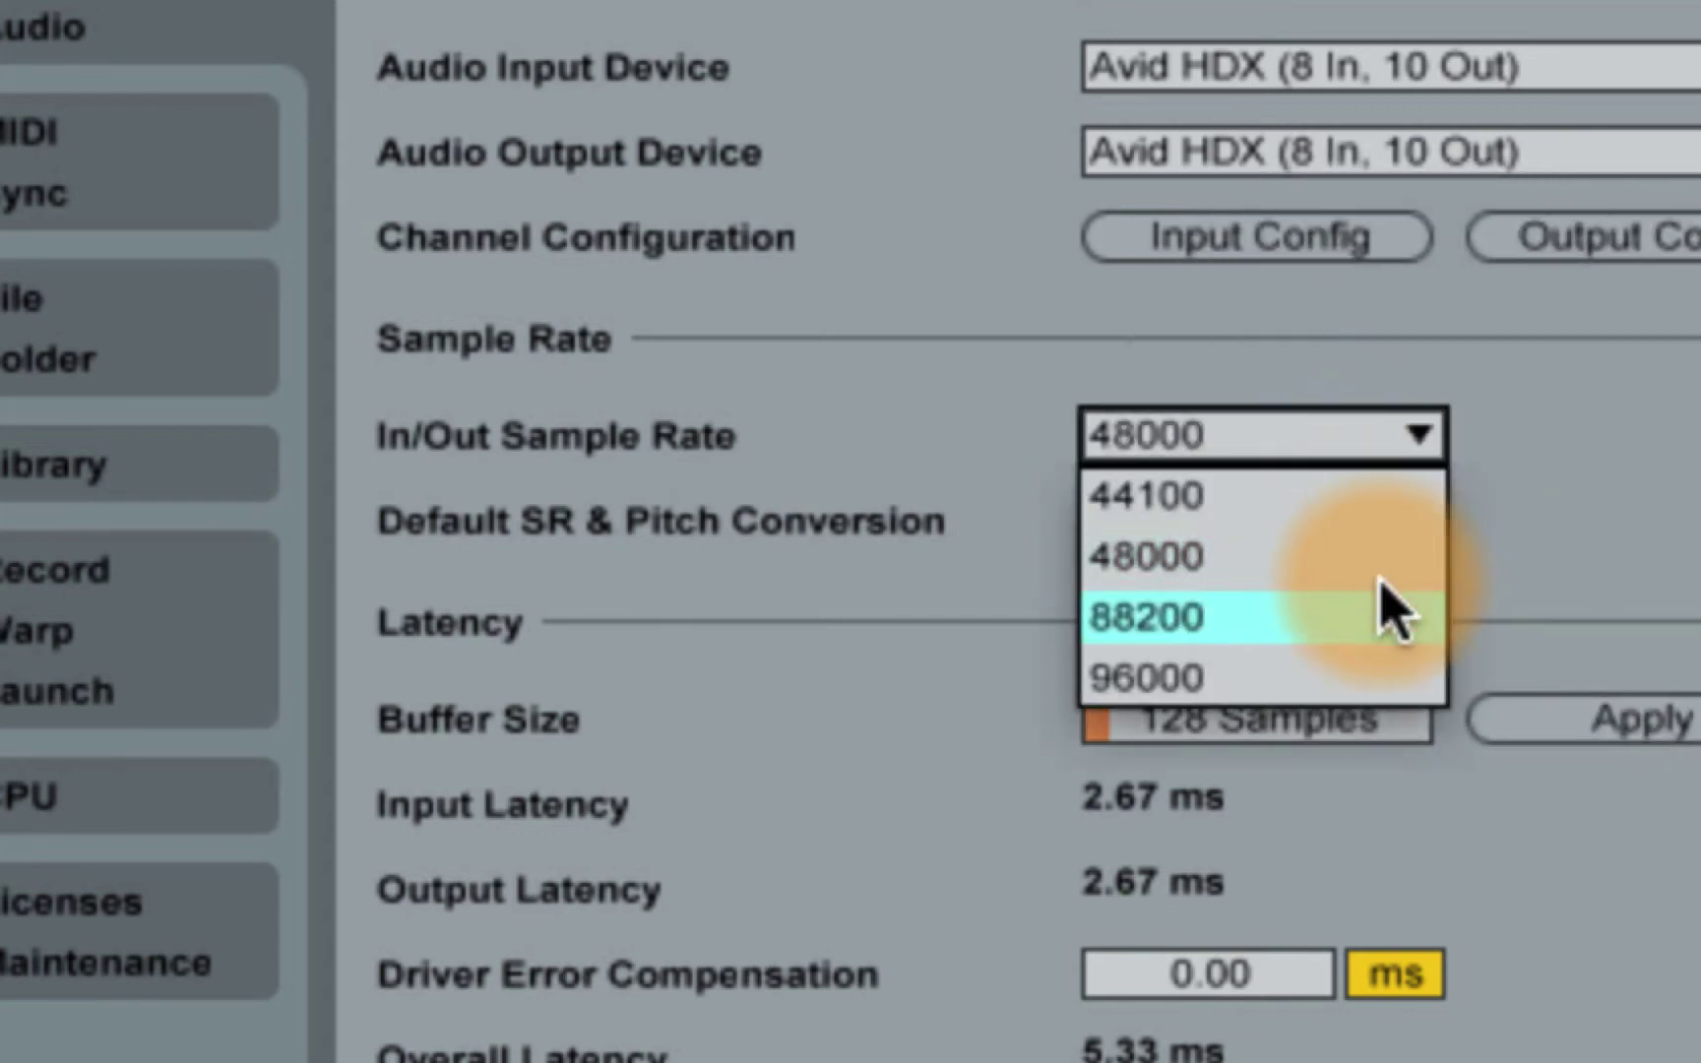
{"action": "left_click", "coordinate": [1600, 472]}
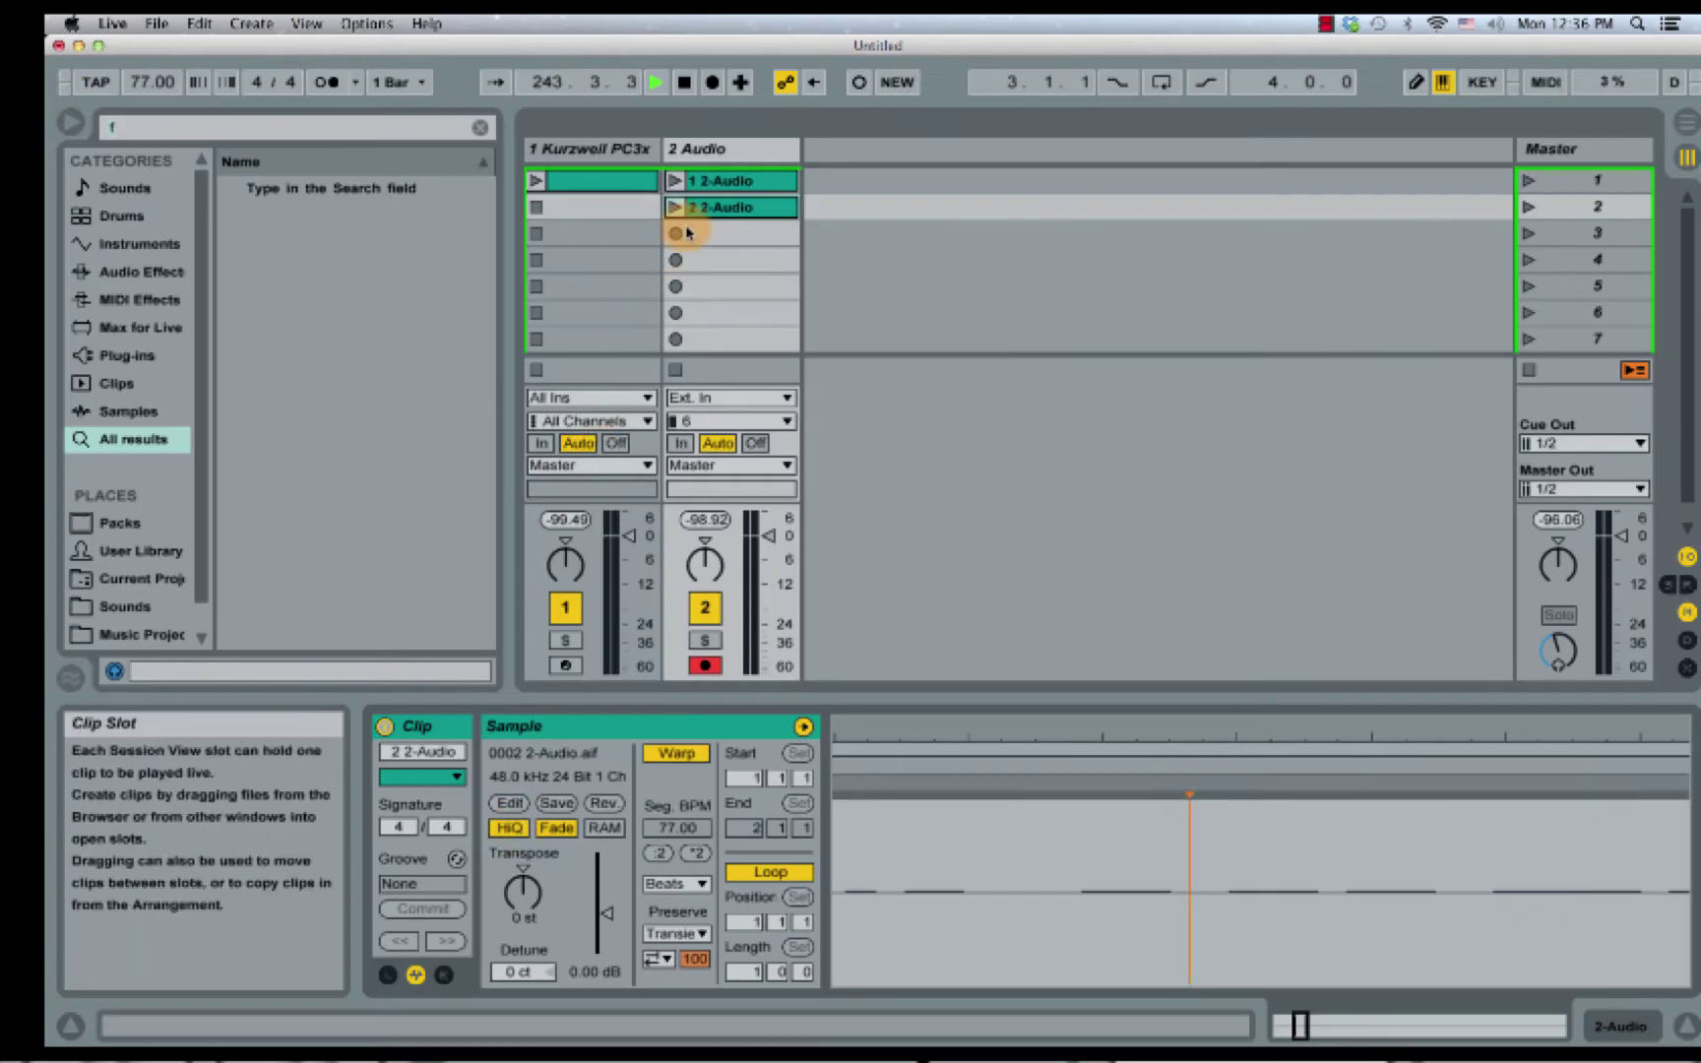
Reopen the Preferences window and move it away from the session's clip slots
{"action": "key", "text": "super+comma"}
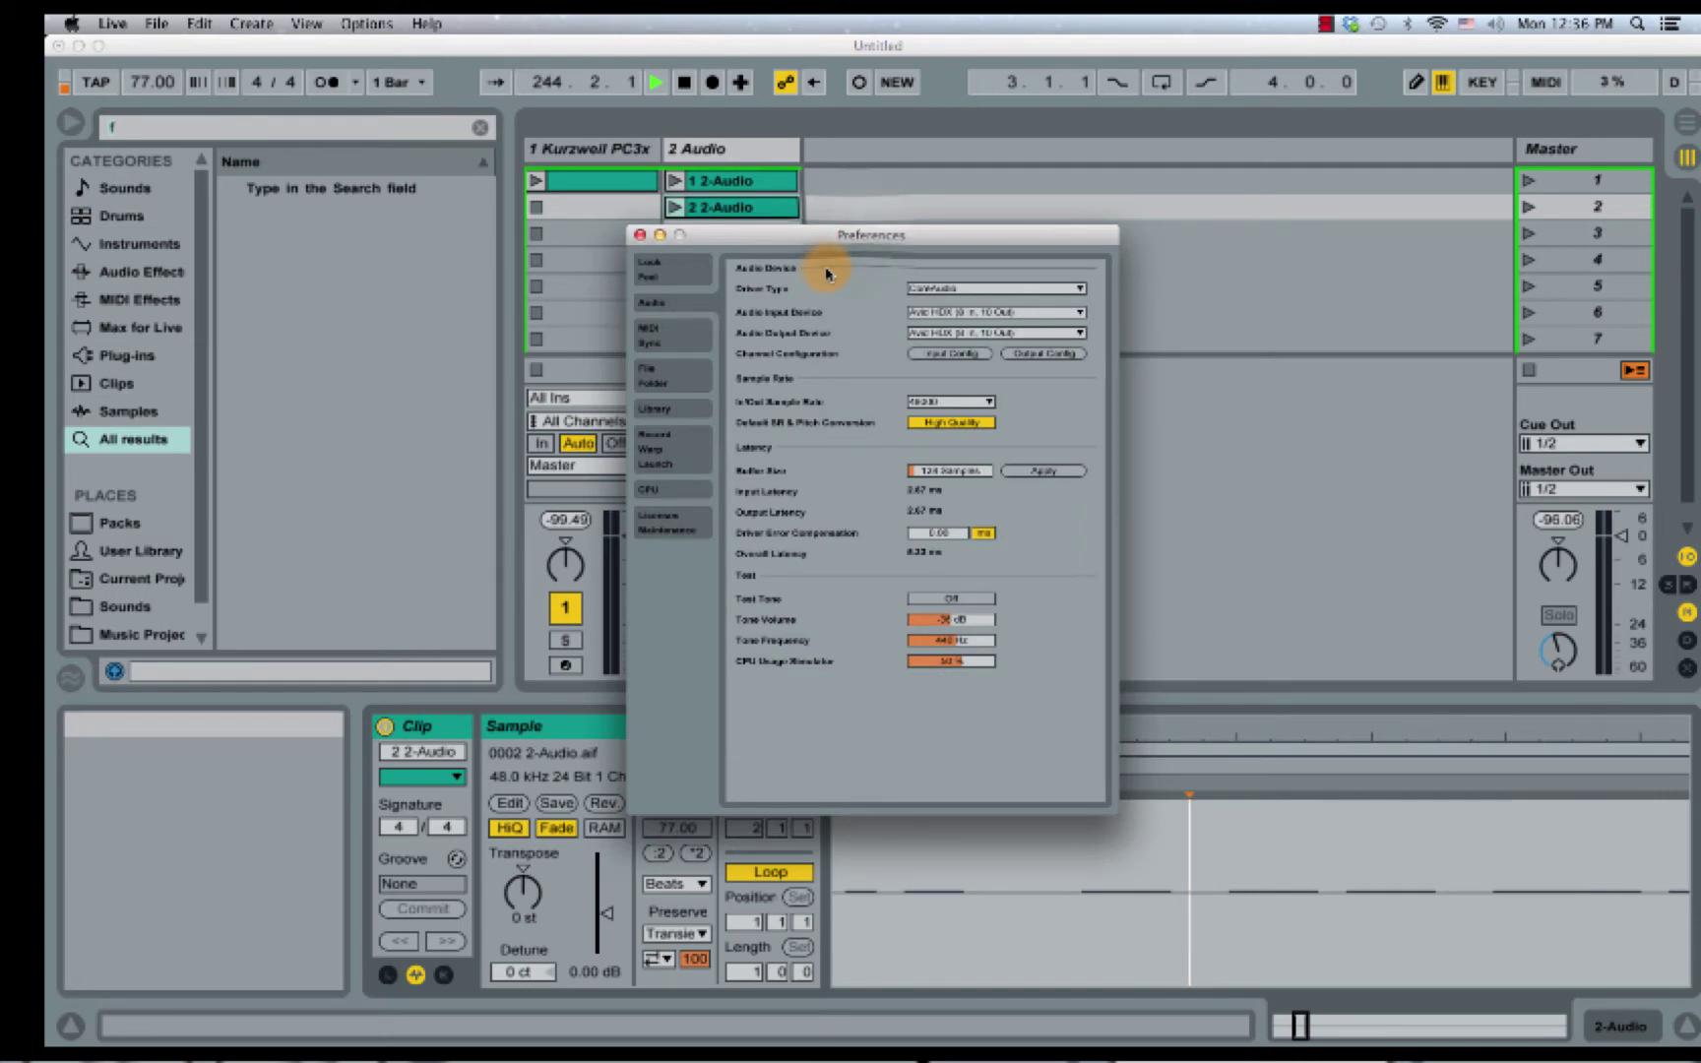
{"action": "left_click_drag", "start_coordinate": [852, 238], "coordinate": [1042, 151]}
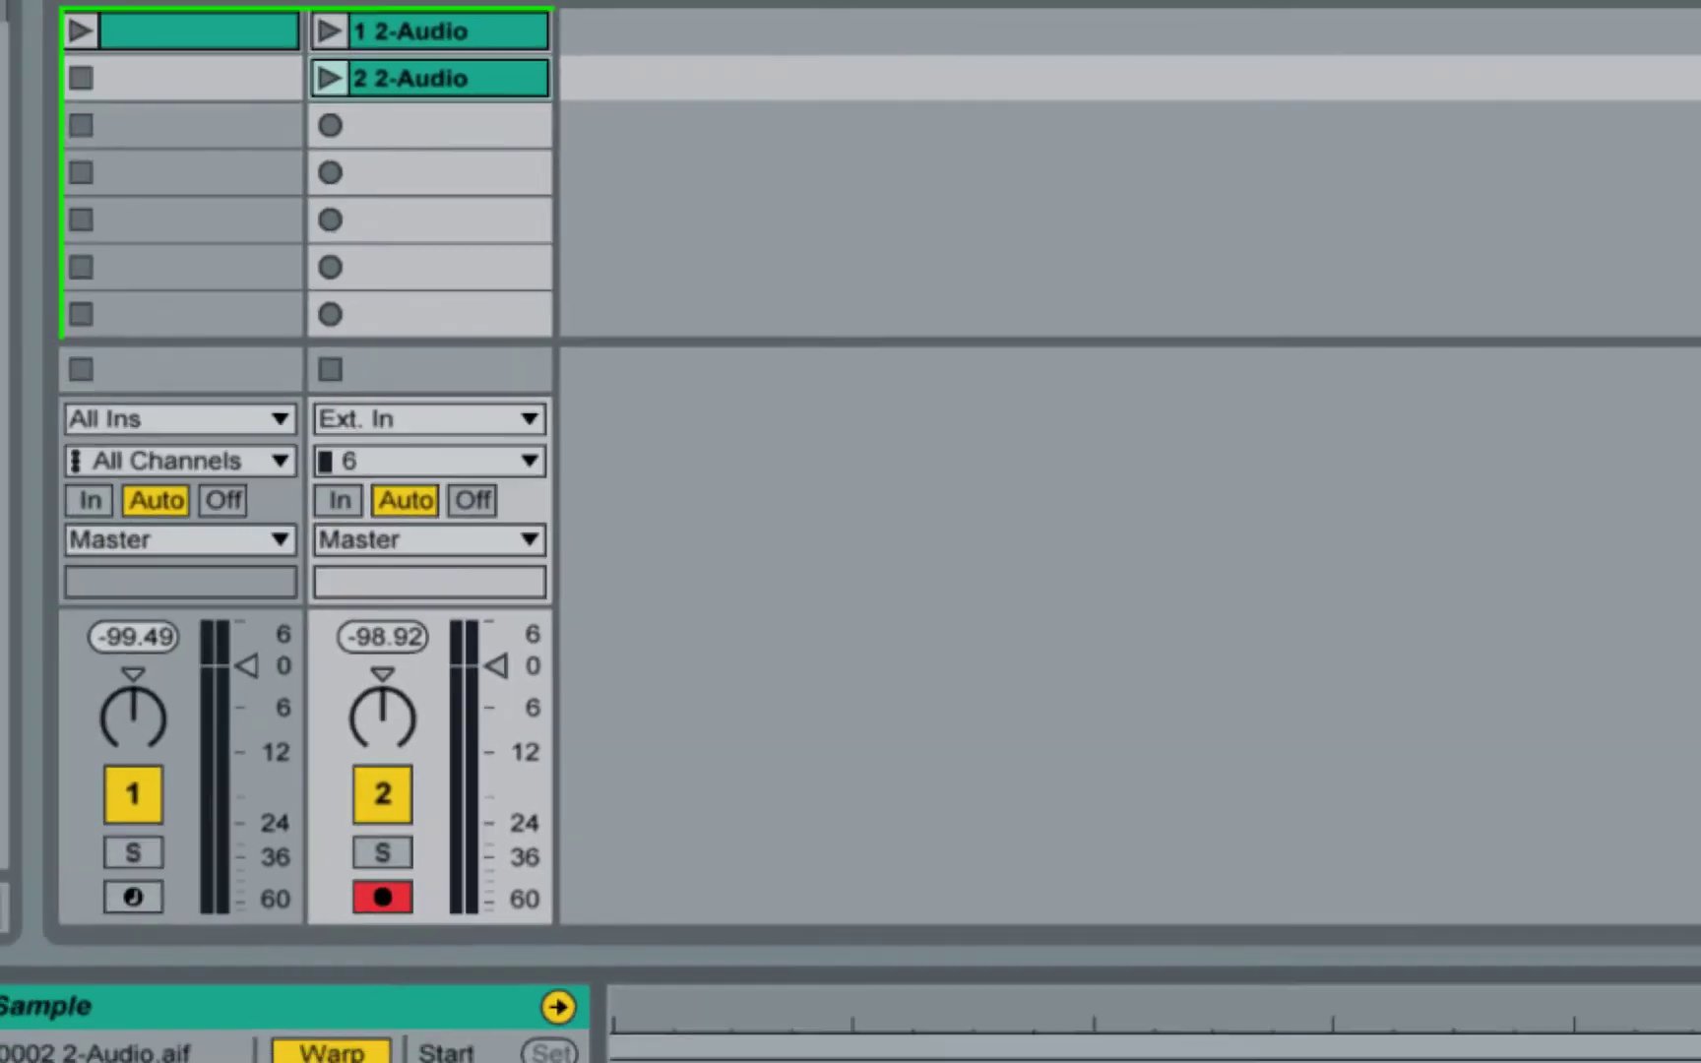
Show Live's Help View and open the Audio I/O setup lesson
{"action": "left_click", "coordinate": [403, 11]}
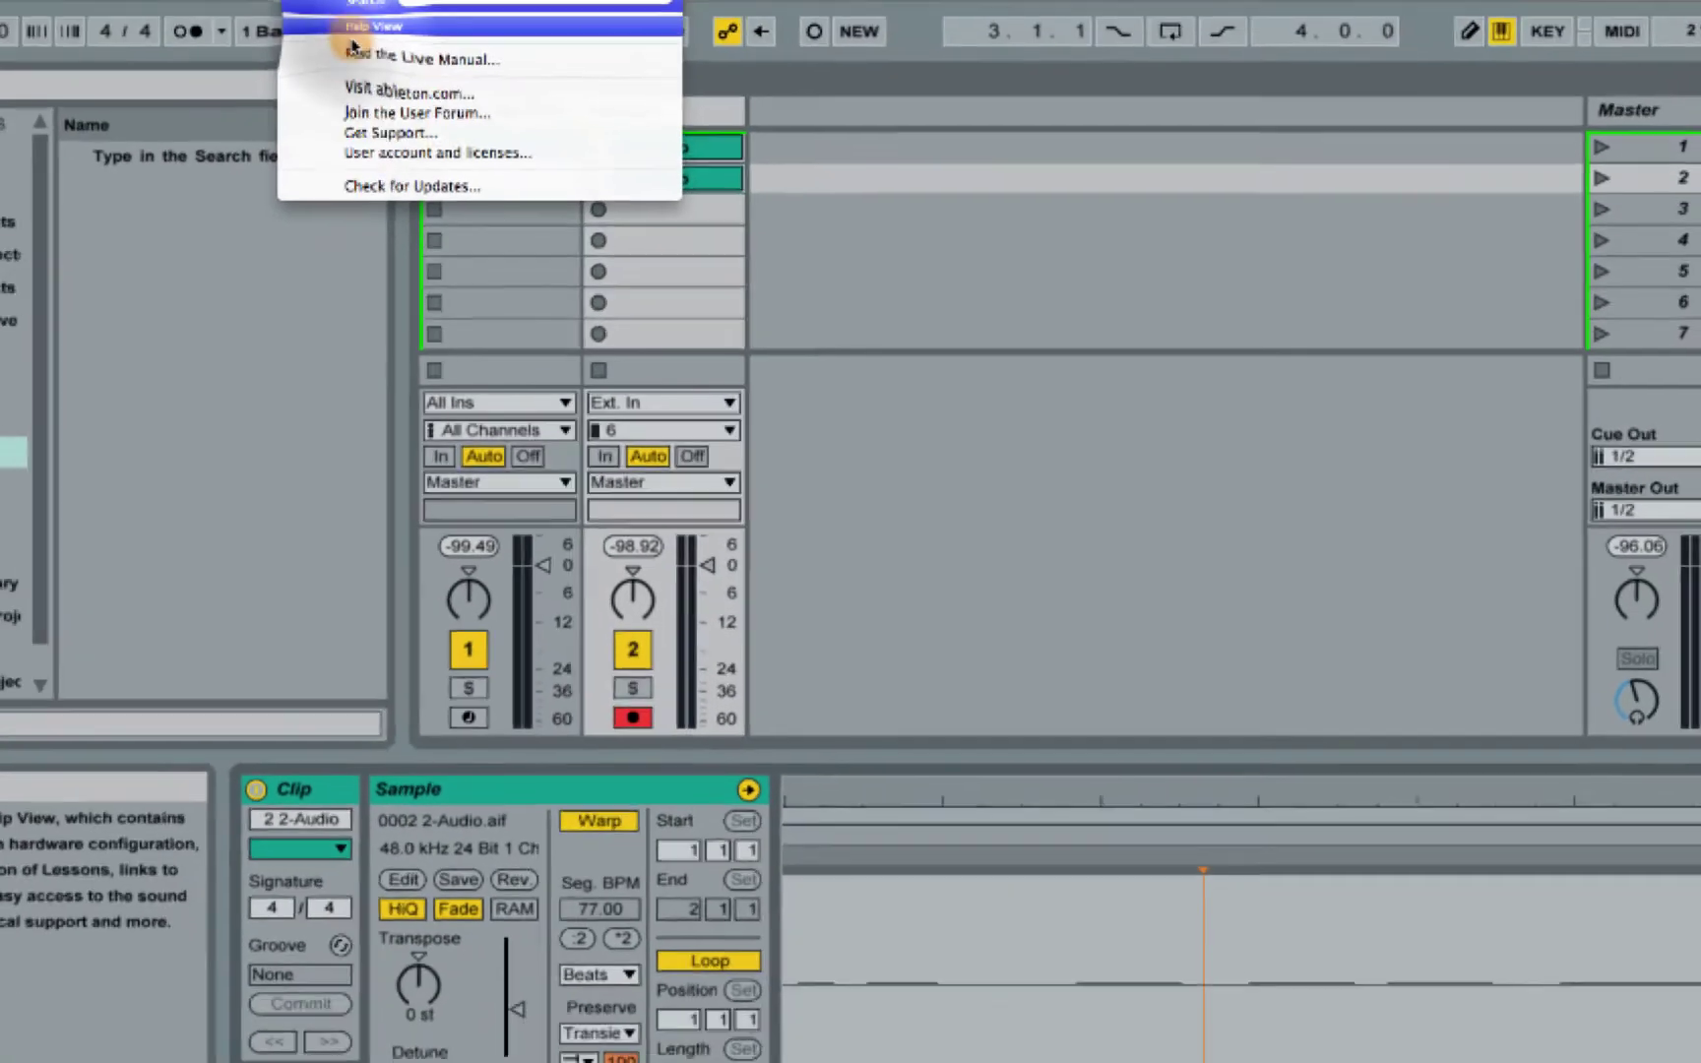
{"action": "left_click", "coordinate": [479, 73]}
{"action": "scroll", "coordinate": [1317, 841], "scroll_direction": "down", "scroll_amount": 5}
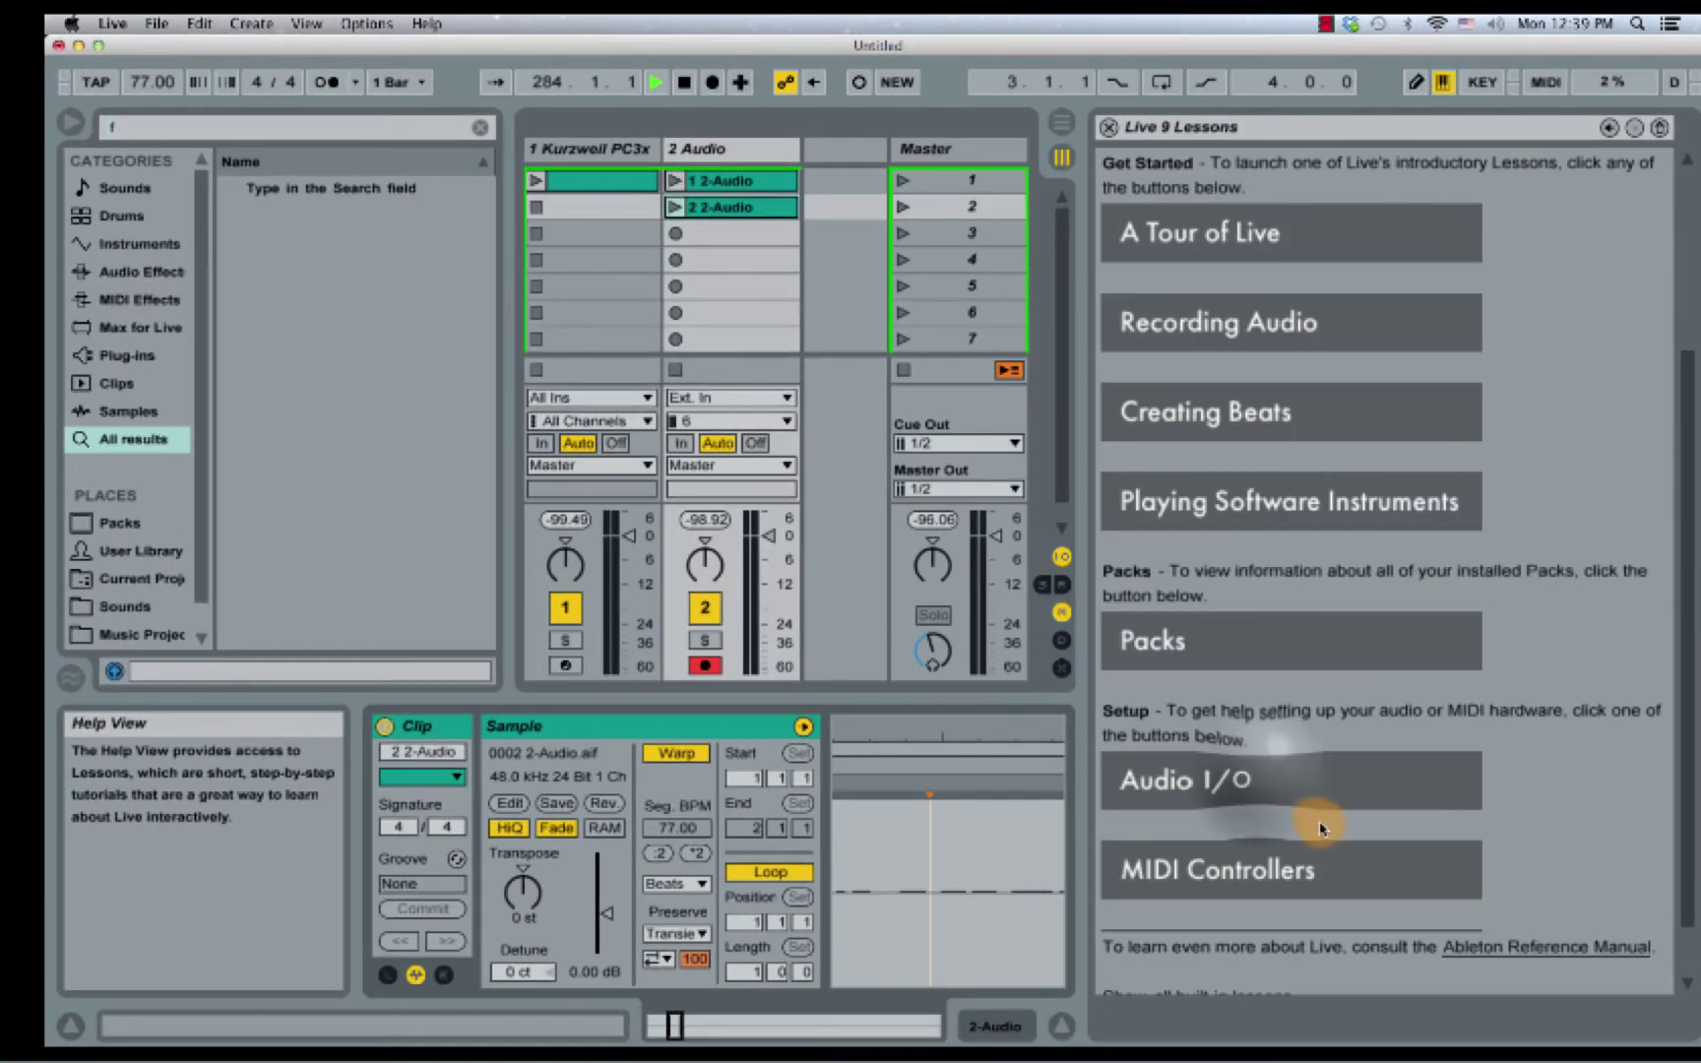
{"action": "left_click", "coordinate": [1261, 797]}
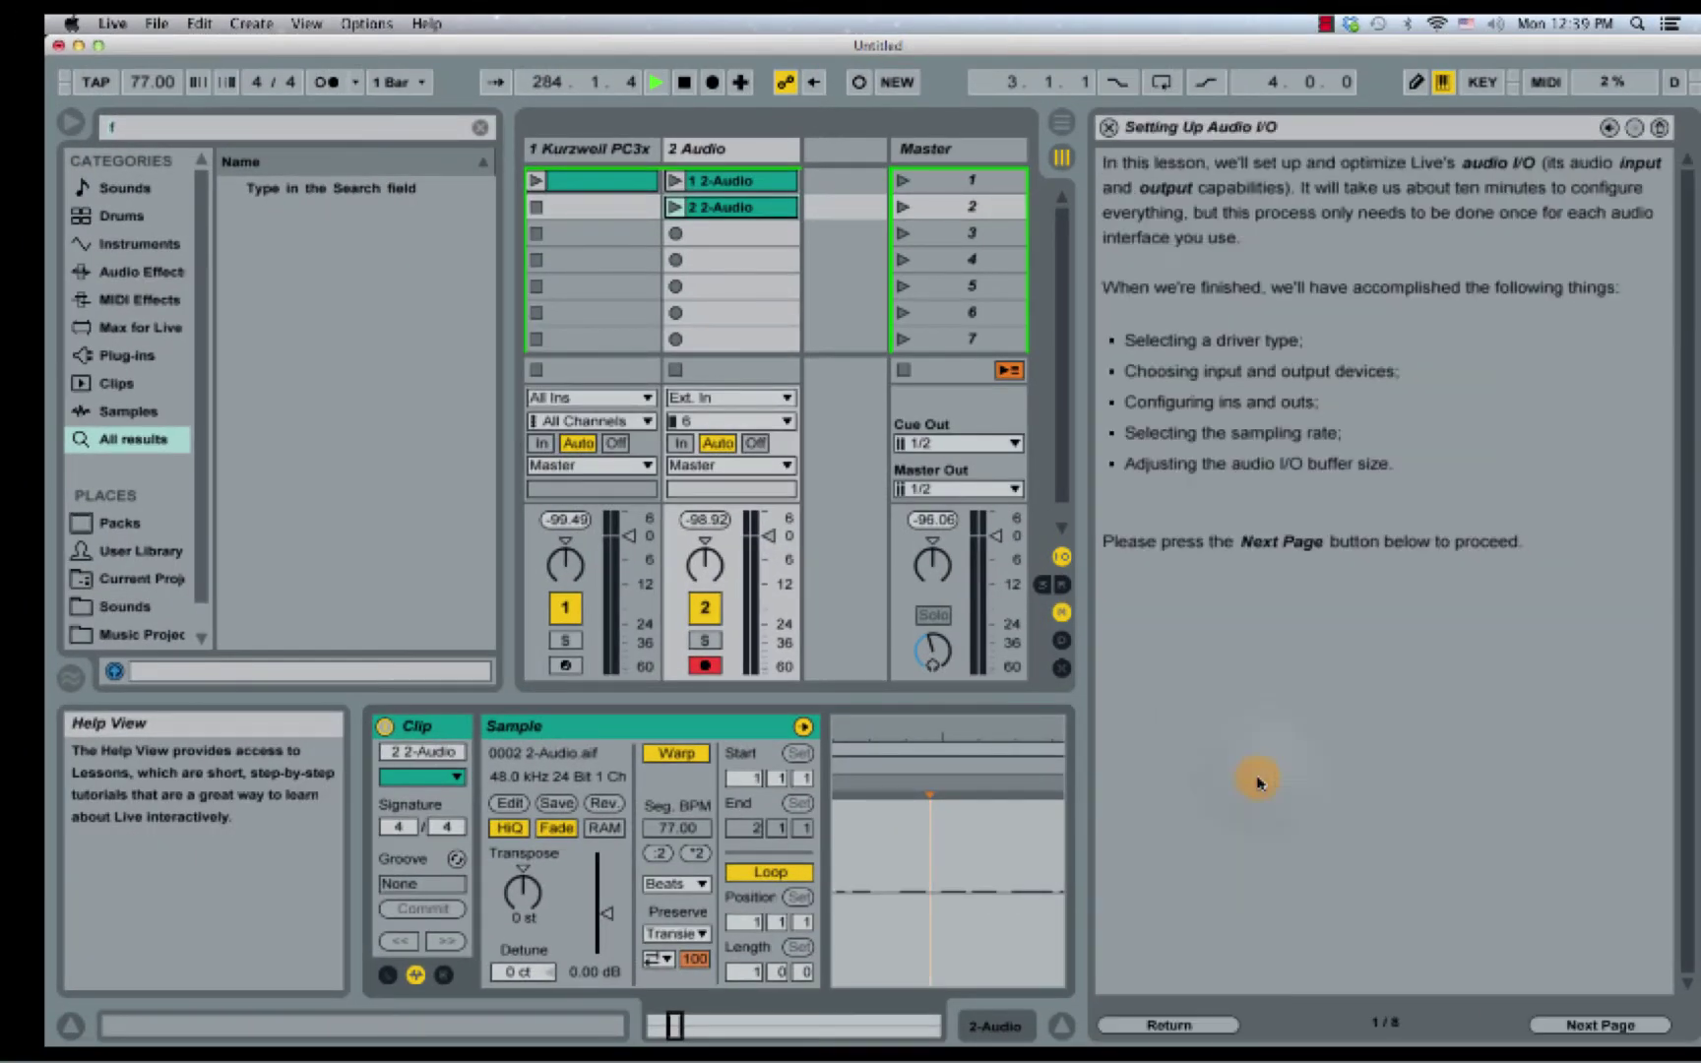
Page through the Setting Up Audio I/O lesson and stop at its Related Factors page on driver error compensation
{"action": "left_click", "coordinate": [1579, 1024]}
{"action": "left_click", "coordinate": [1580, 1024]}
{"action": "left_click", "coordinate": [1579, 1025]}
{"action": "left_click", "coordinate": [1580, 1024]}
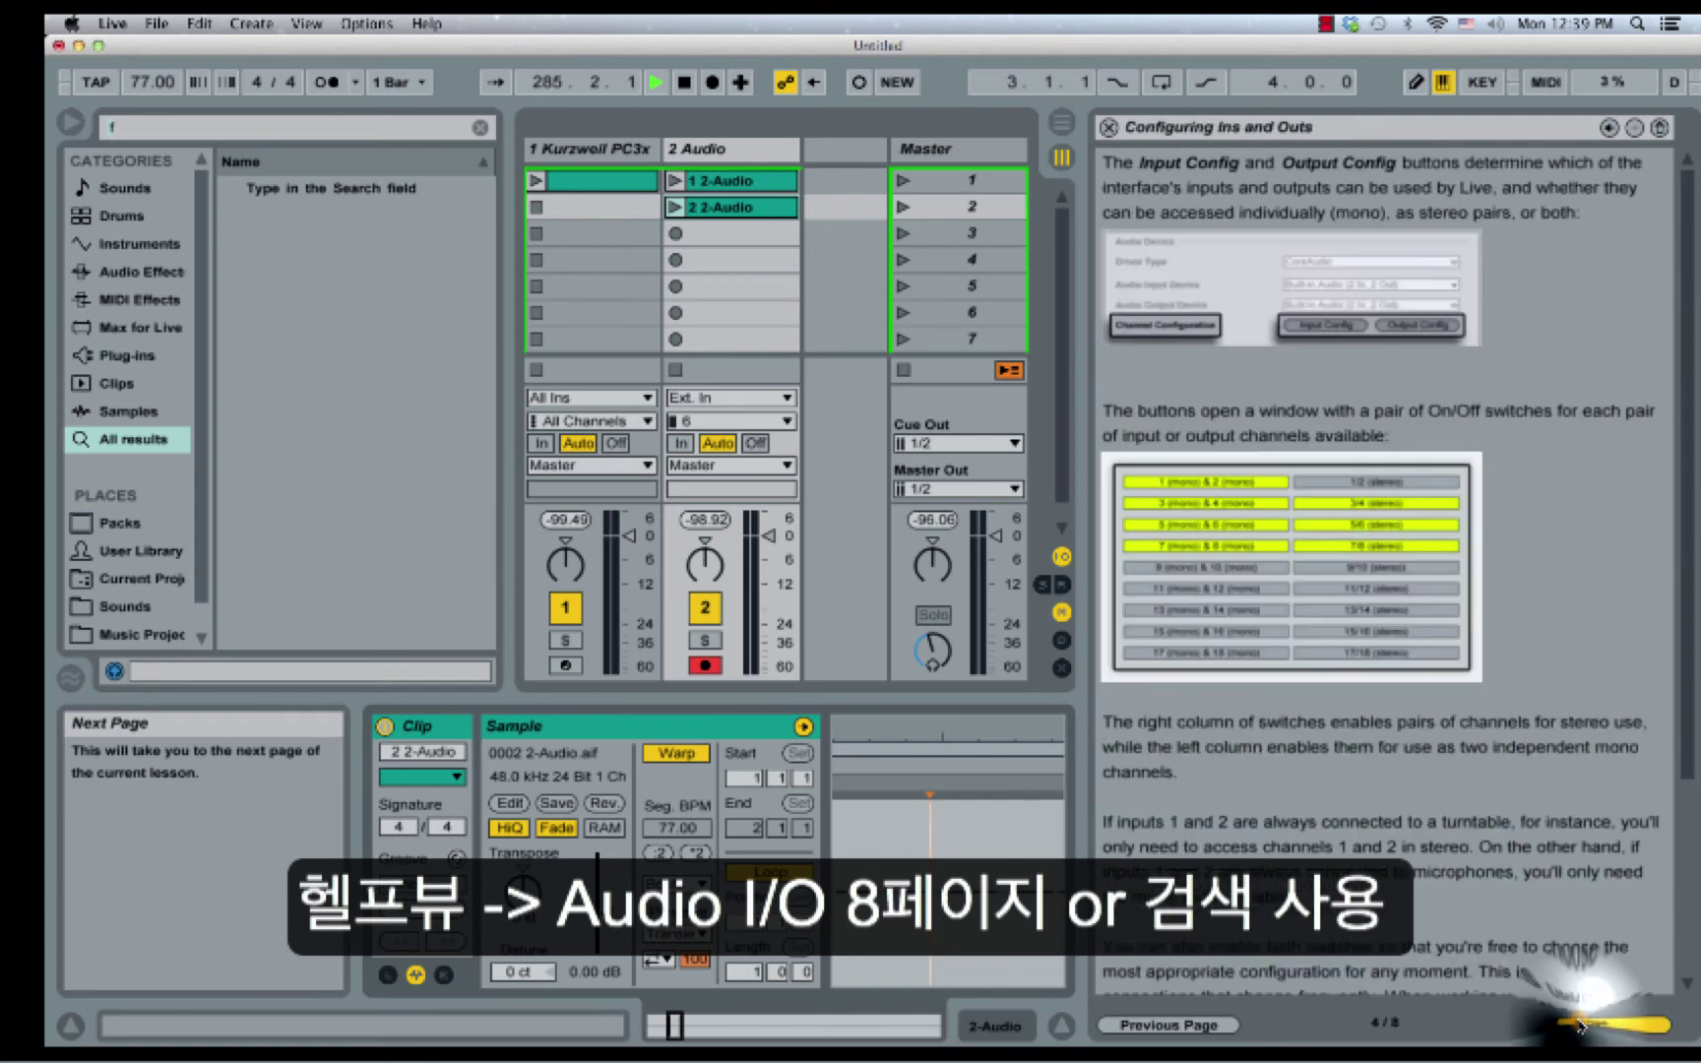
{"action": "left_click", "coordinate": [1579, 1025]}
{"action": "left_click", "coordinate": [1580, 1024]}
{"action": "left_click", "coordinate": [1580, 1024]}
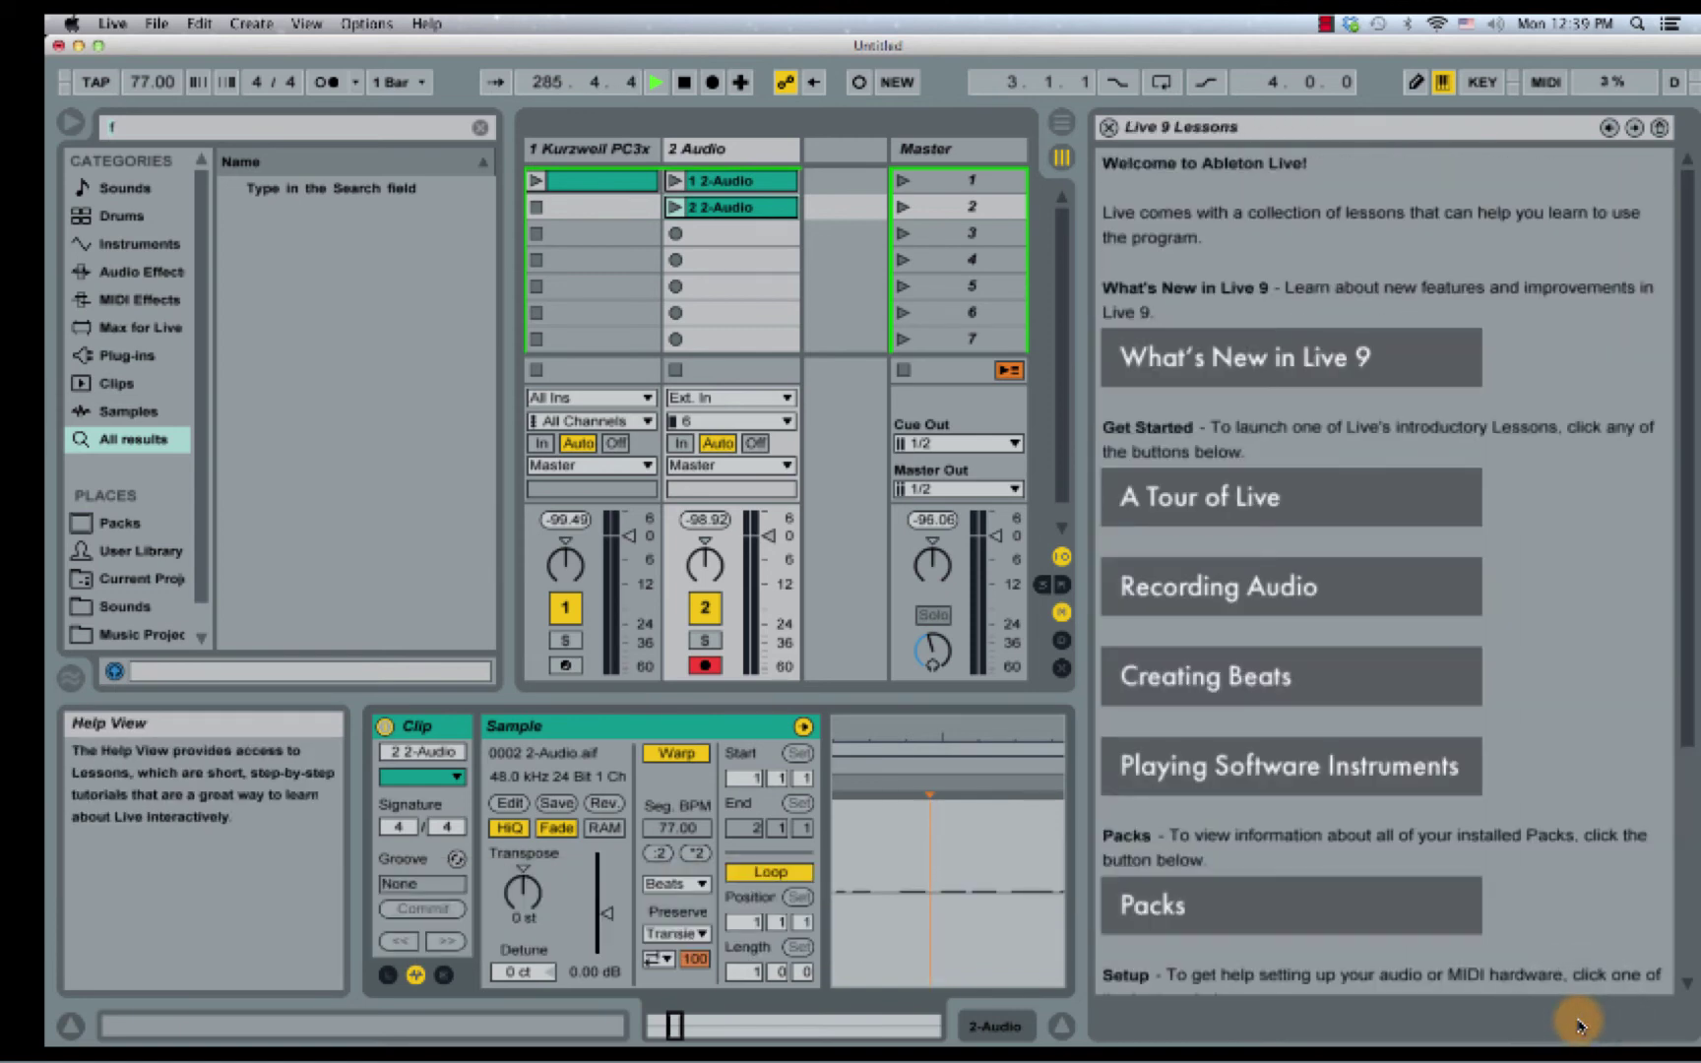
{"action": "scroll", "coordinate": [1499, 865], "scroll_direction": "down", "scroll_amount": 5}
{"action": "left_click", "coordinate": [1572, 1025]}
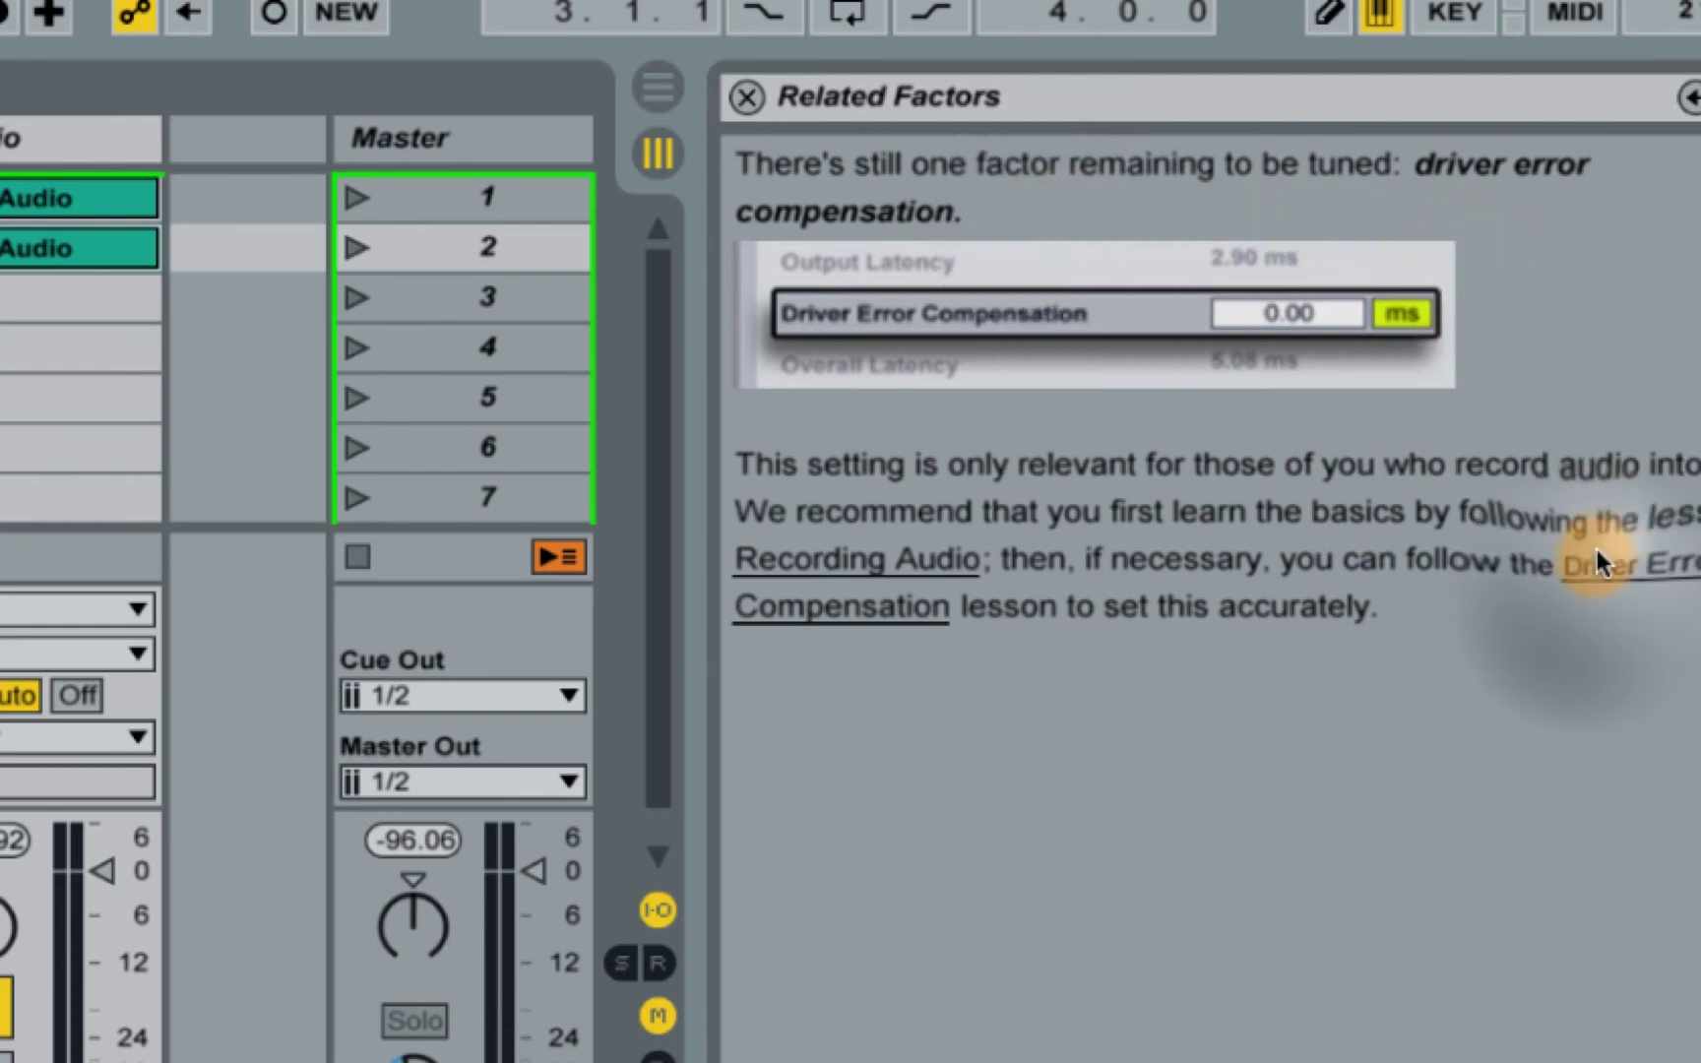
Open the linked Driver Error Compensation lesson and page through it to Verifying the Overall Latency
{"action": "left_click", "coordinate": [1598, 582]}
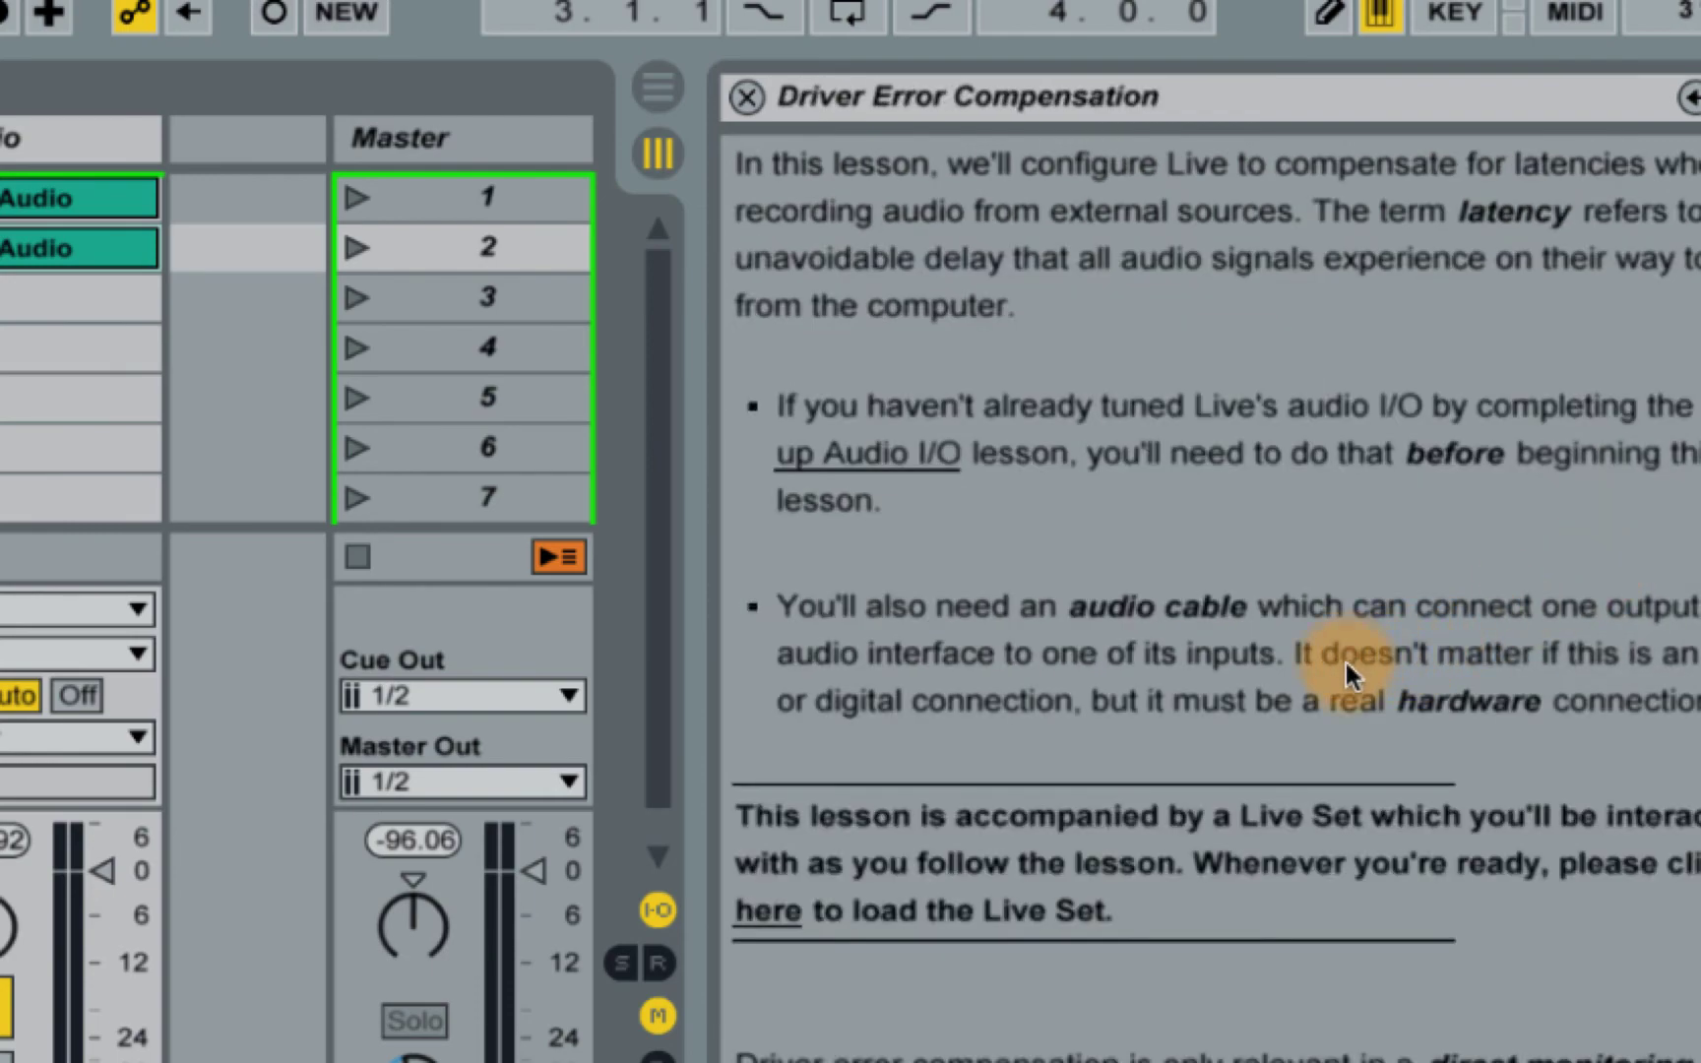
{"action": "left_click", "coordinate": [768, 910]}
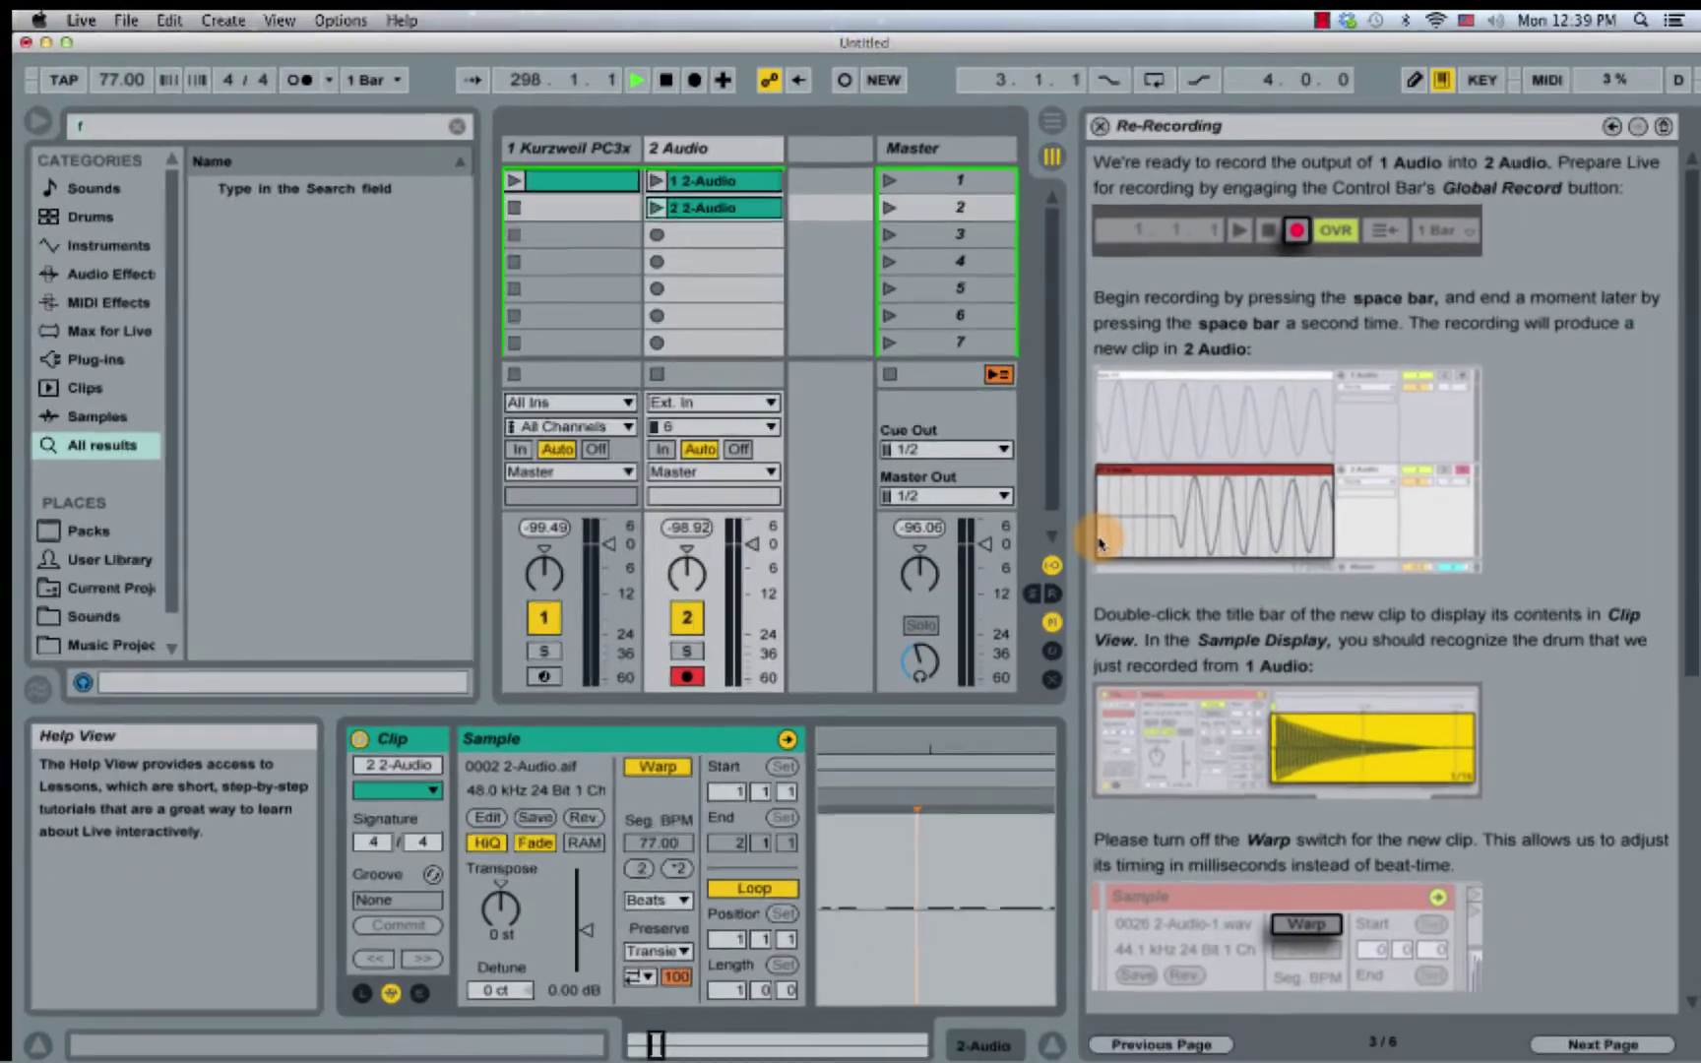
{"action": "left_click", "coordinate": [1582, 1044]}
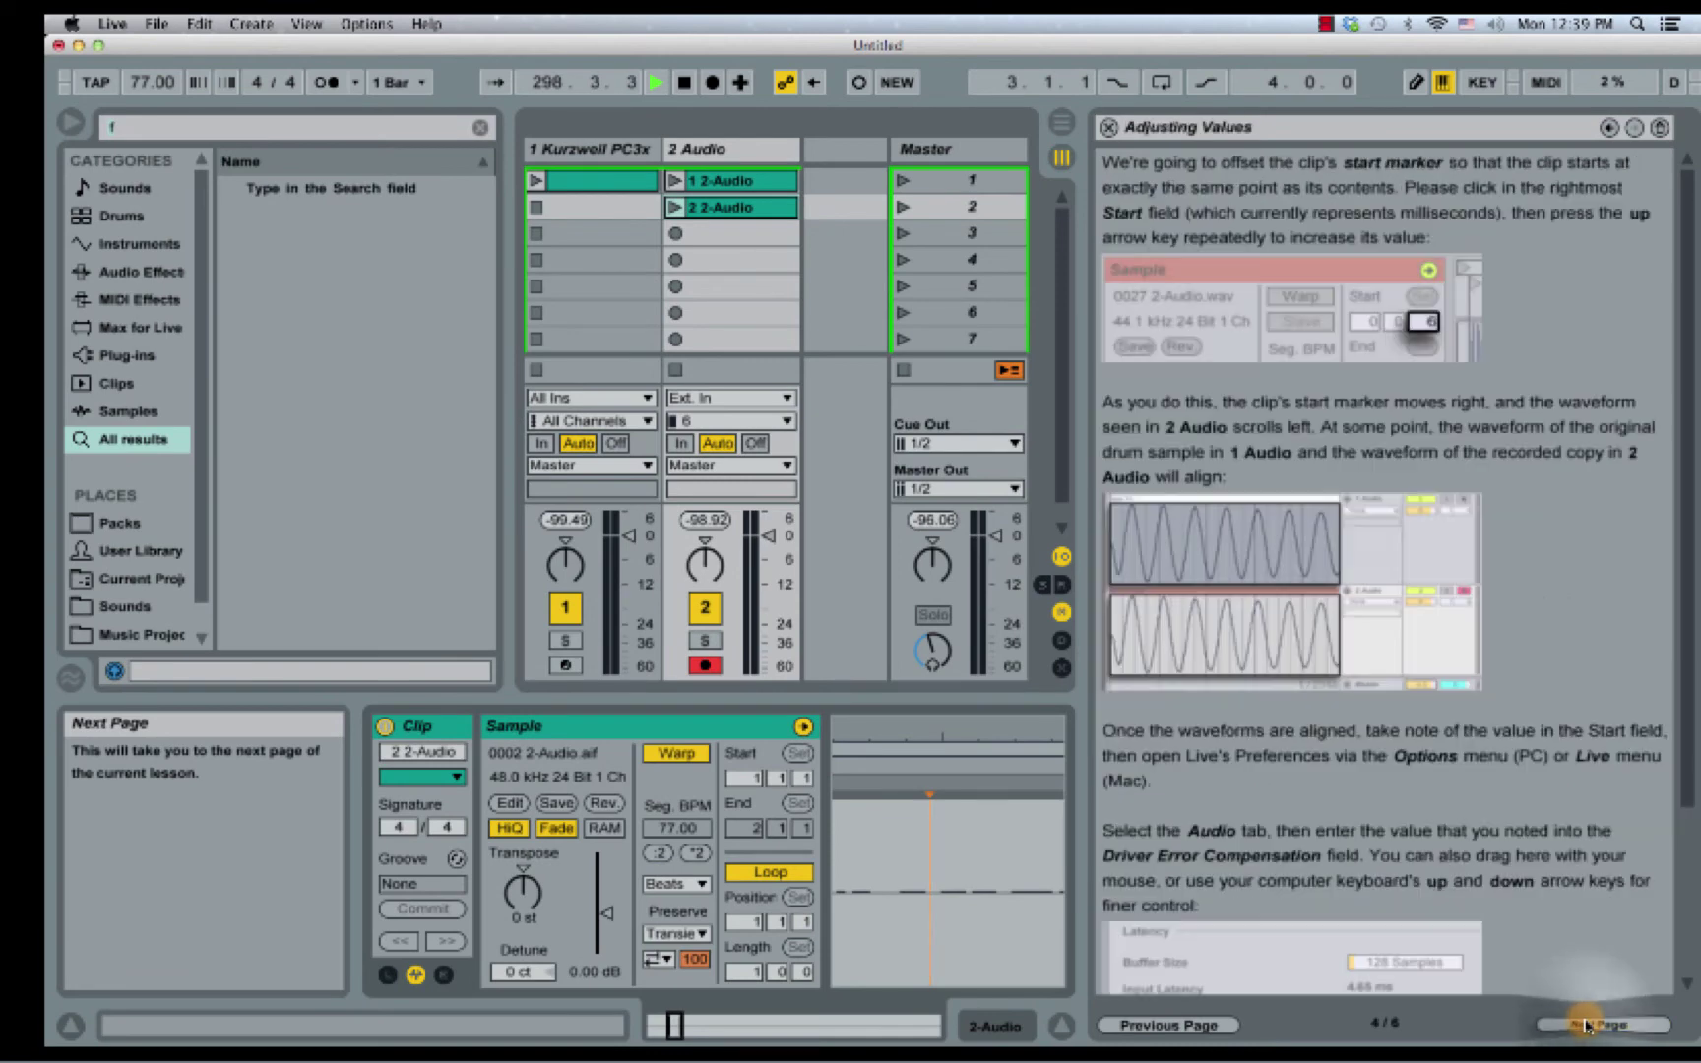
{"action": "left_click", "coordinate": [1585, 1025]}
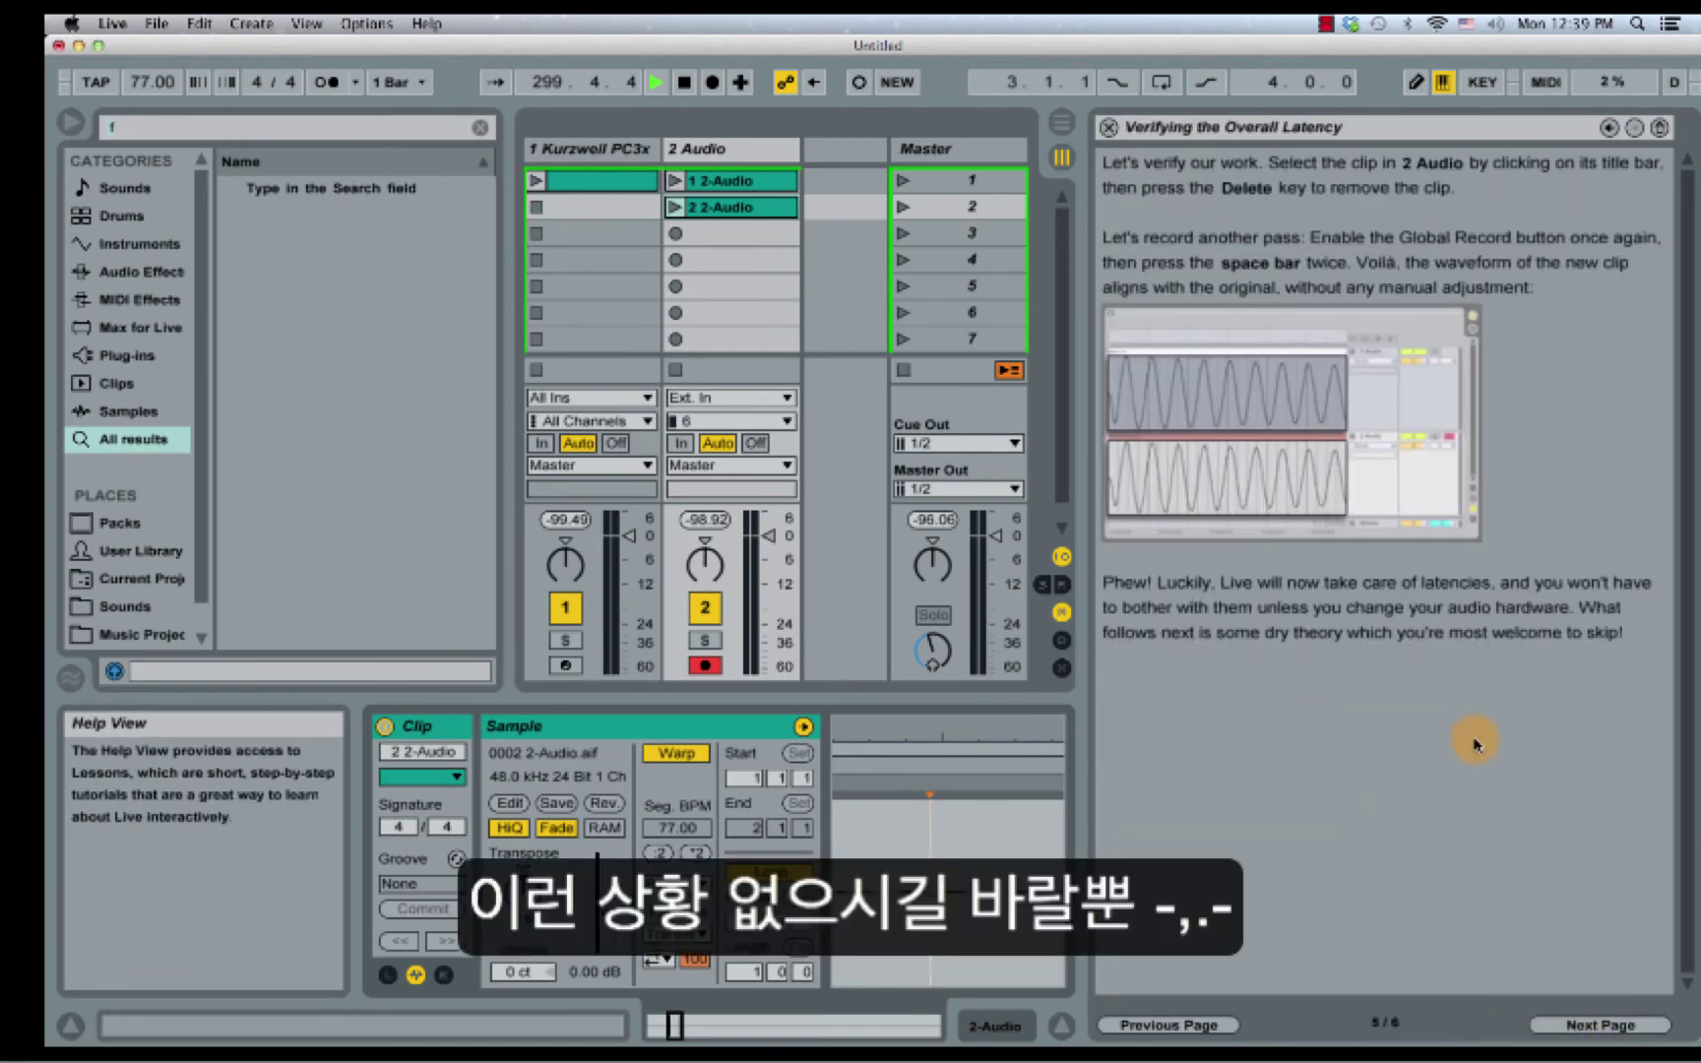
Reopen Live's Preferences and switch the Test Tone on, toggling it off and on again
{"action": "key", "text": "super+comma"}
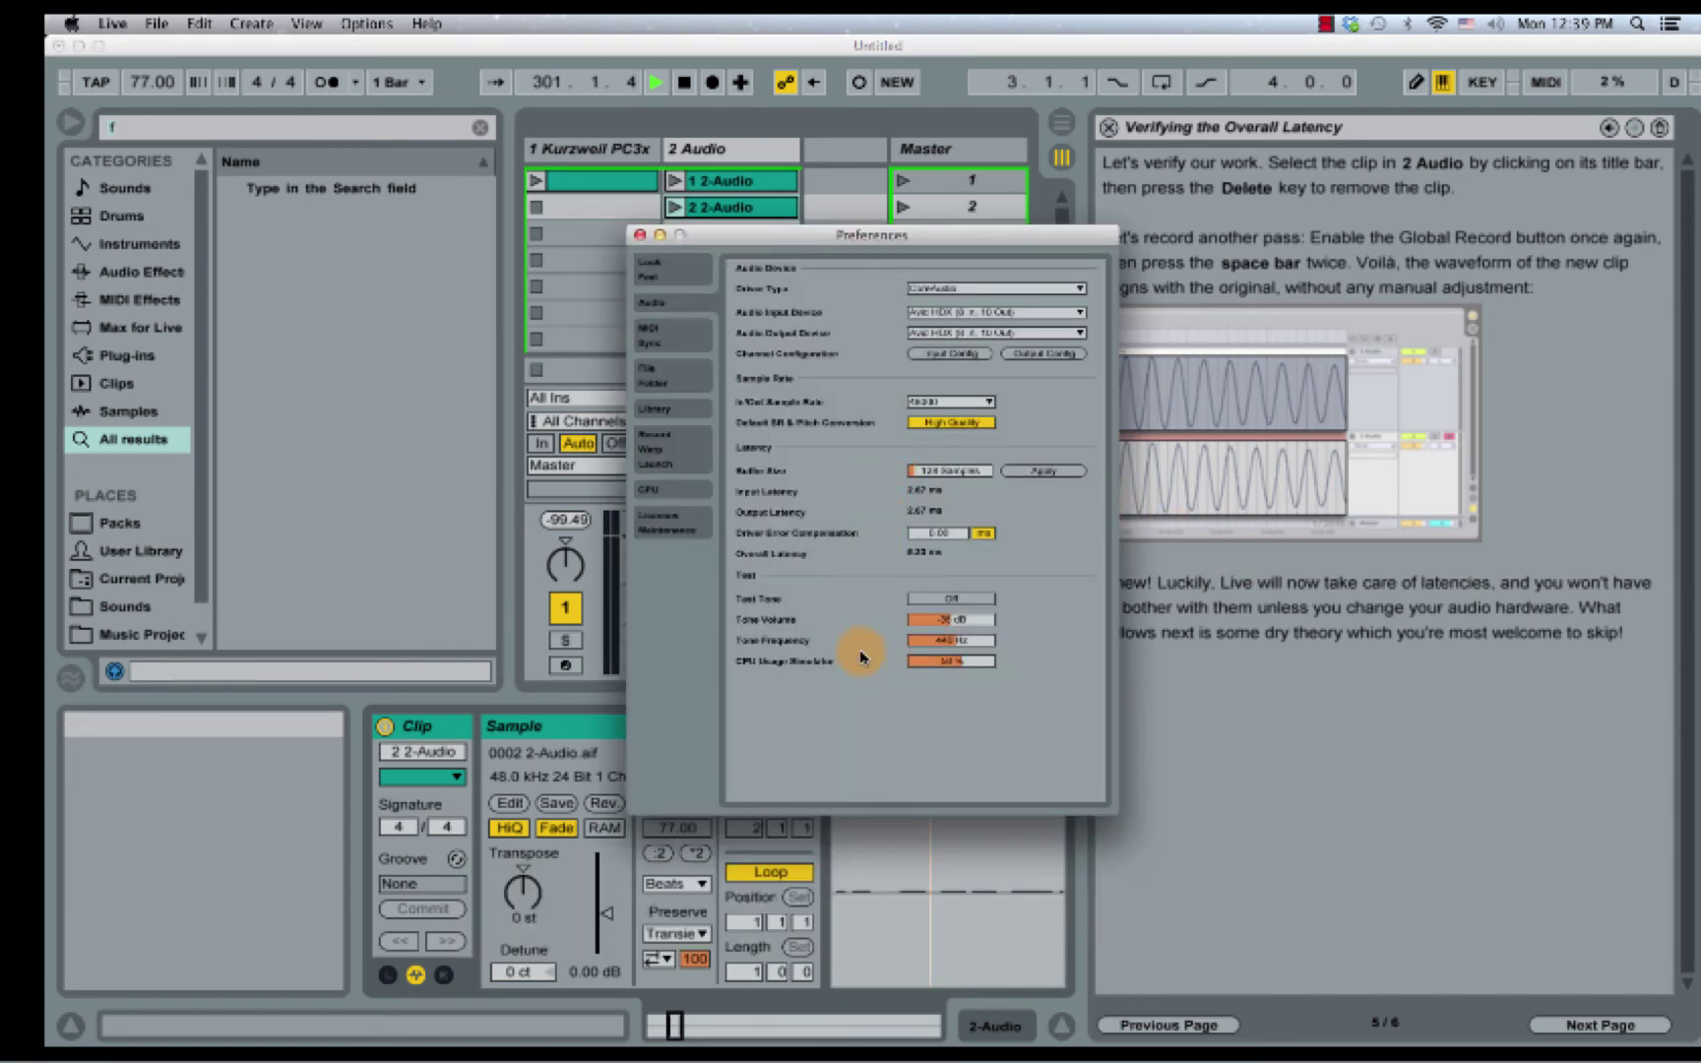
{"action": "mouse_move", "coordinate": [824, 569]}
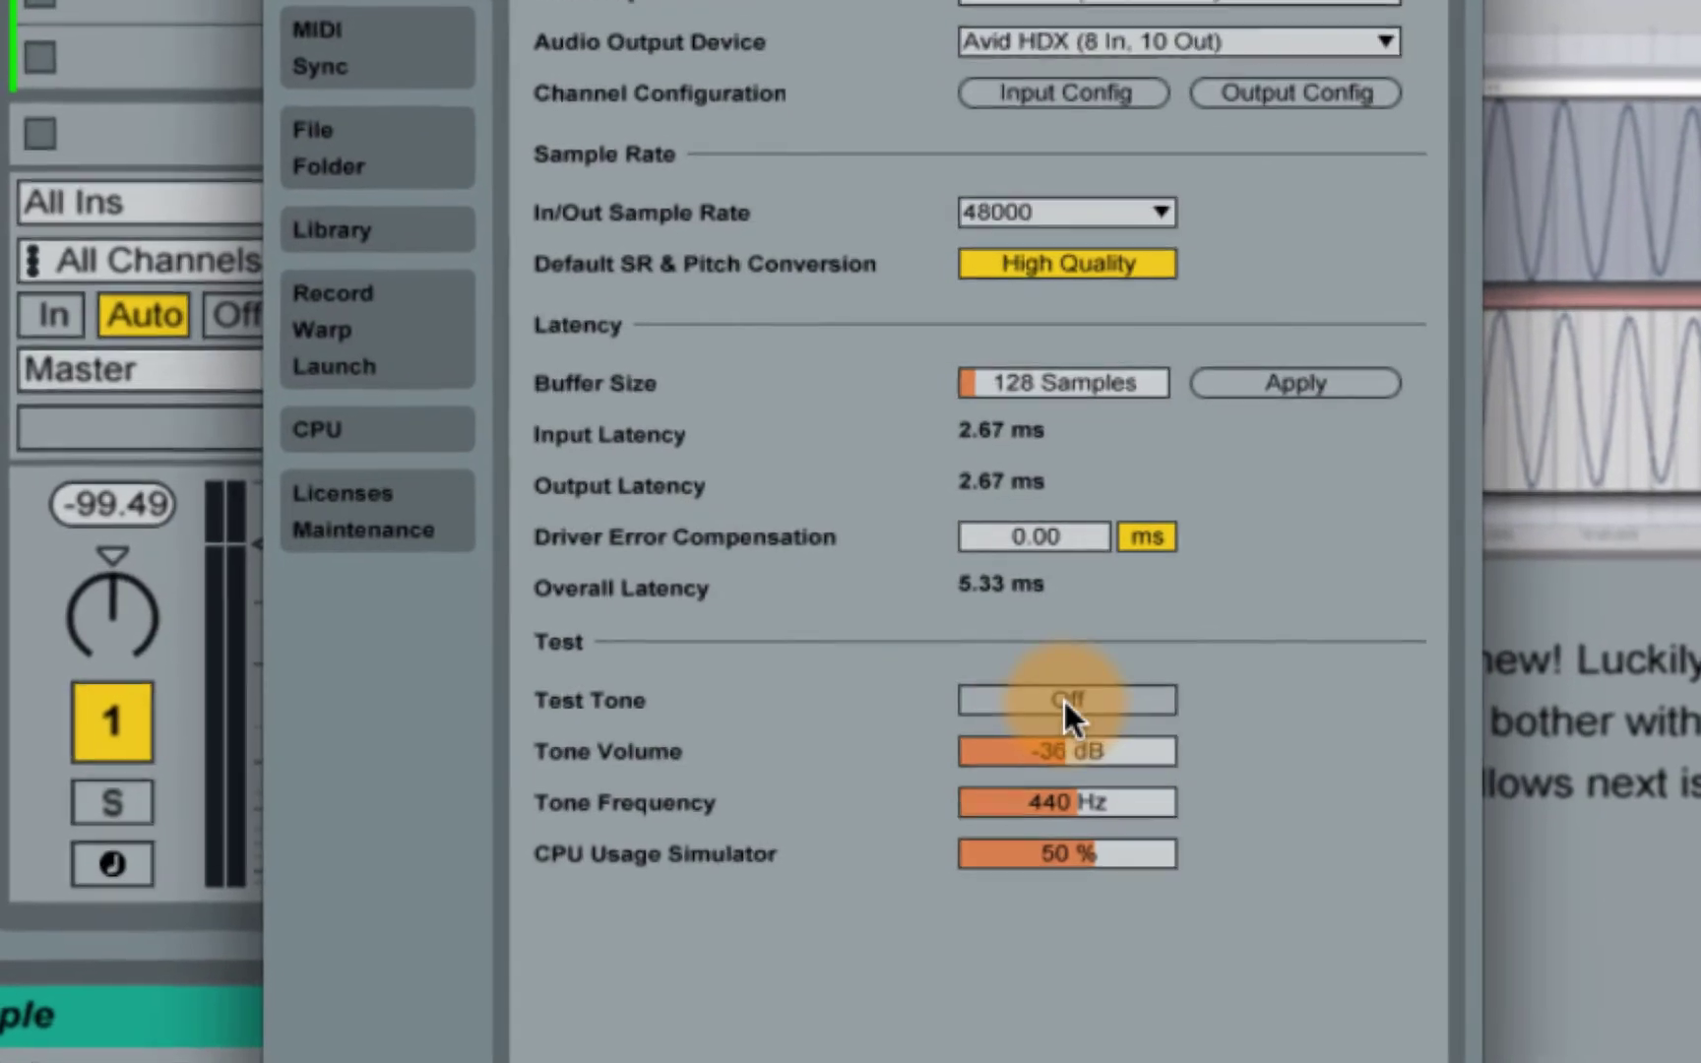
{"action": "left_click", "coordinate": [1067, 698]}
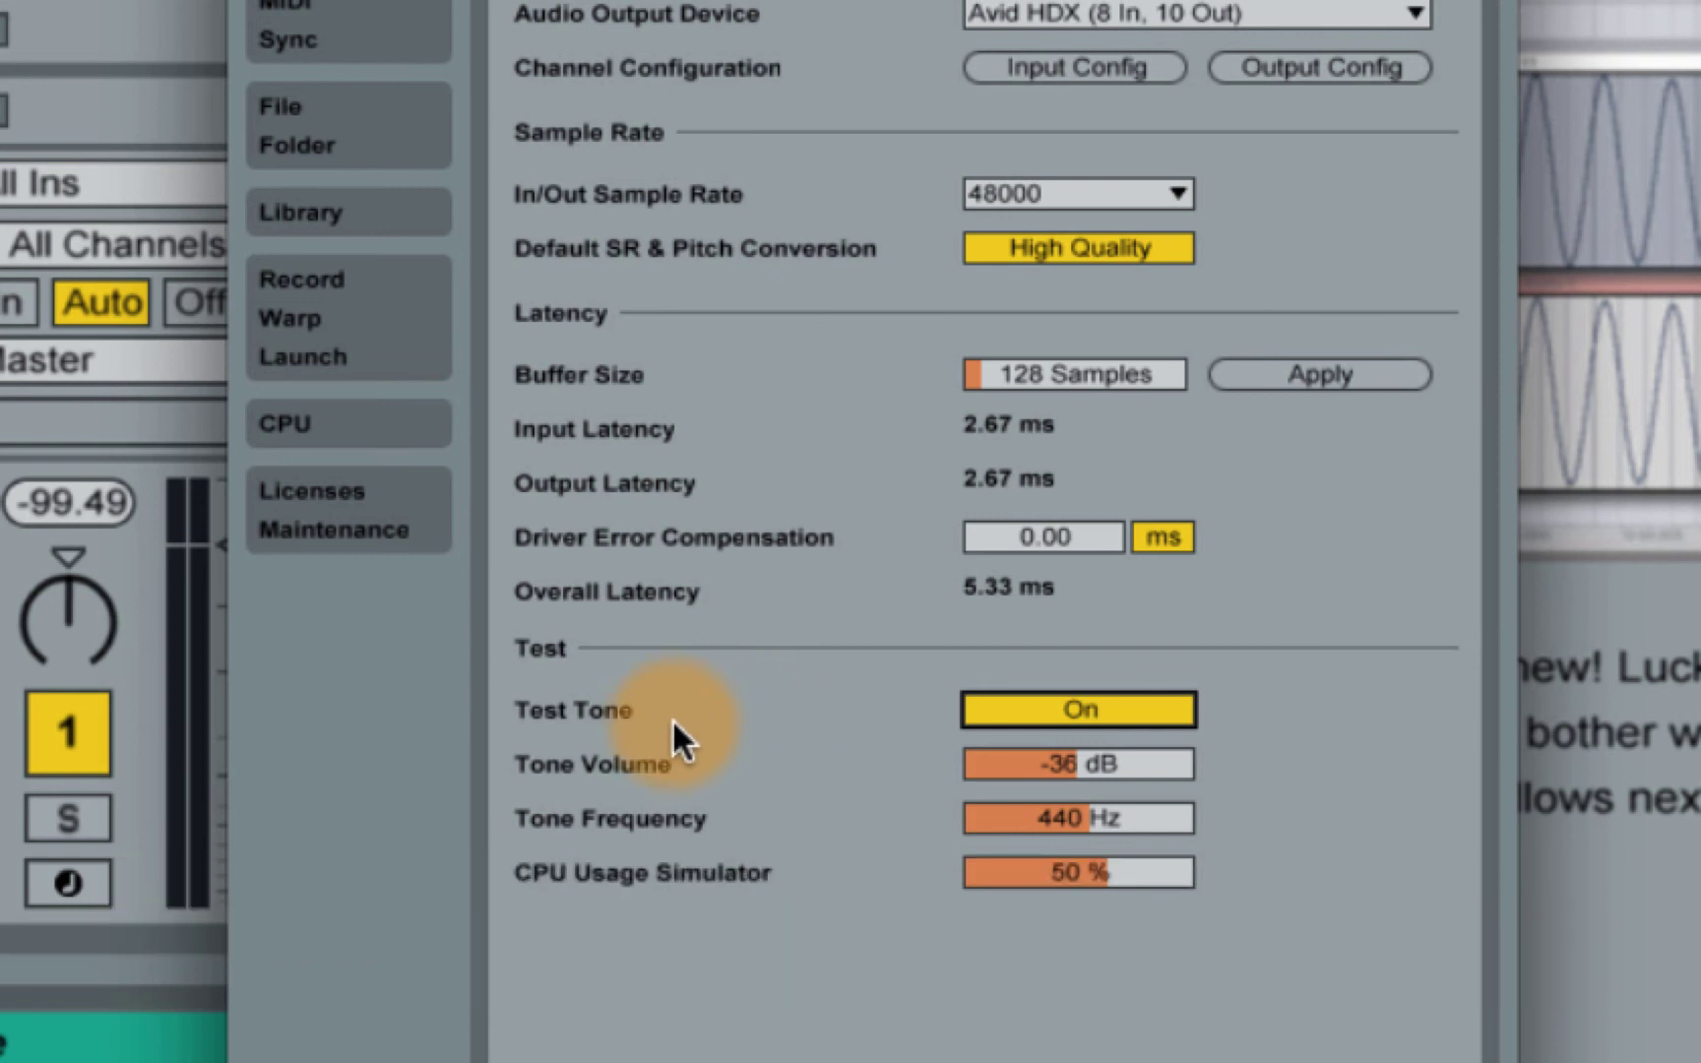
{"action": "left_click", "coordinate": [988, 706]}
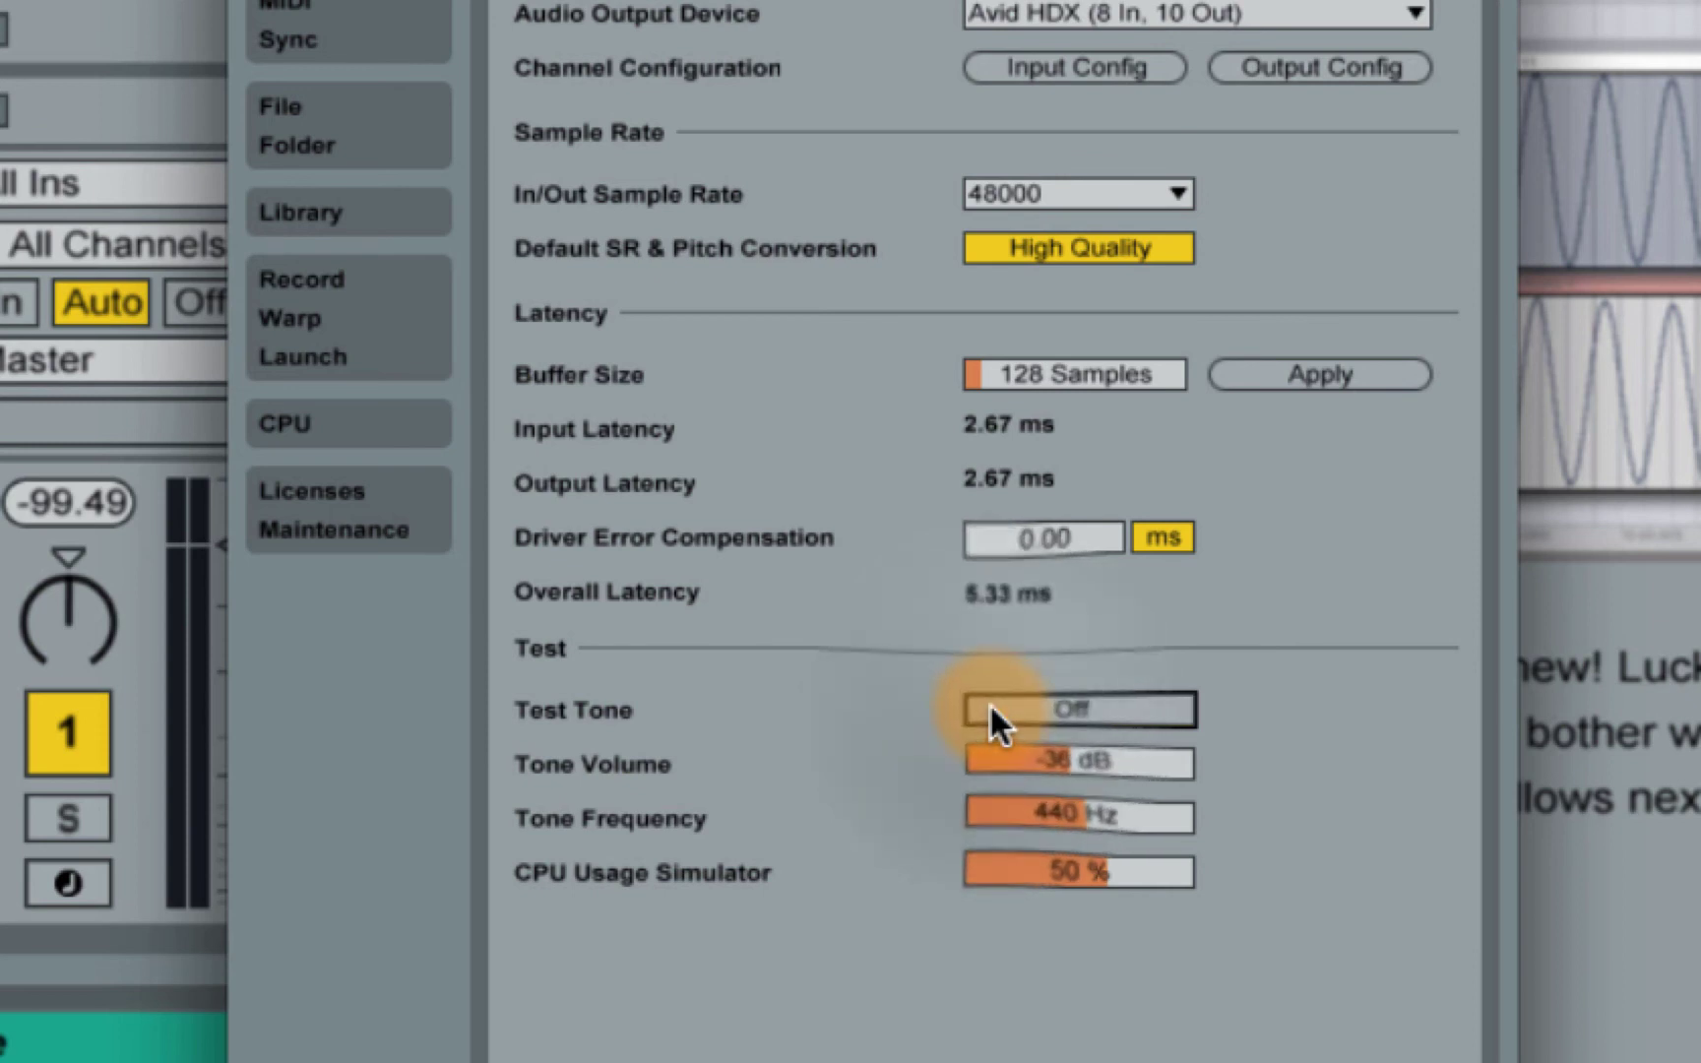
{"action": "left_click", "coordinate": [988, 704]}
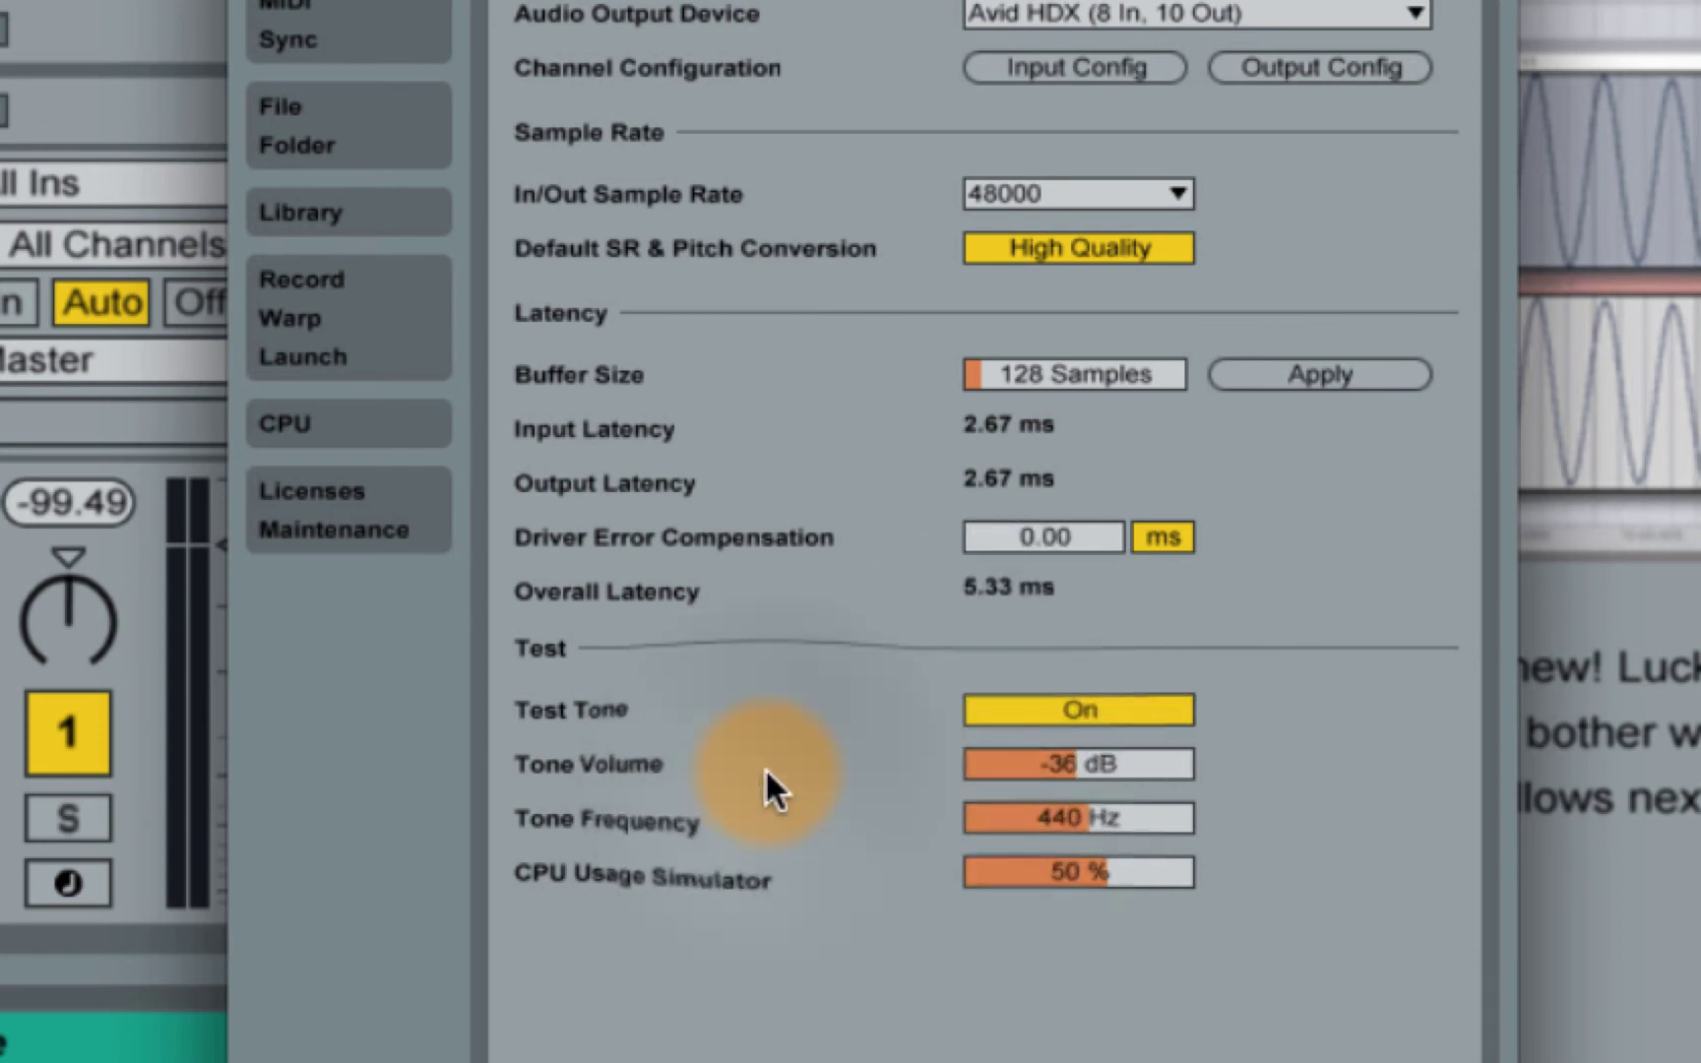
Raise the test tone's volume to -29 dB, then lower it to -32 dB
{"action": "left_click_drag", "start_coordinate": [1006, 767], "coordinate": [1006, 759]}
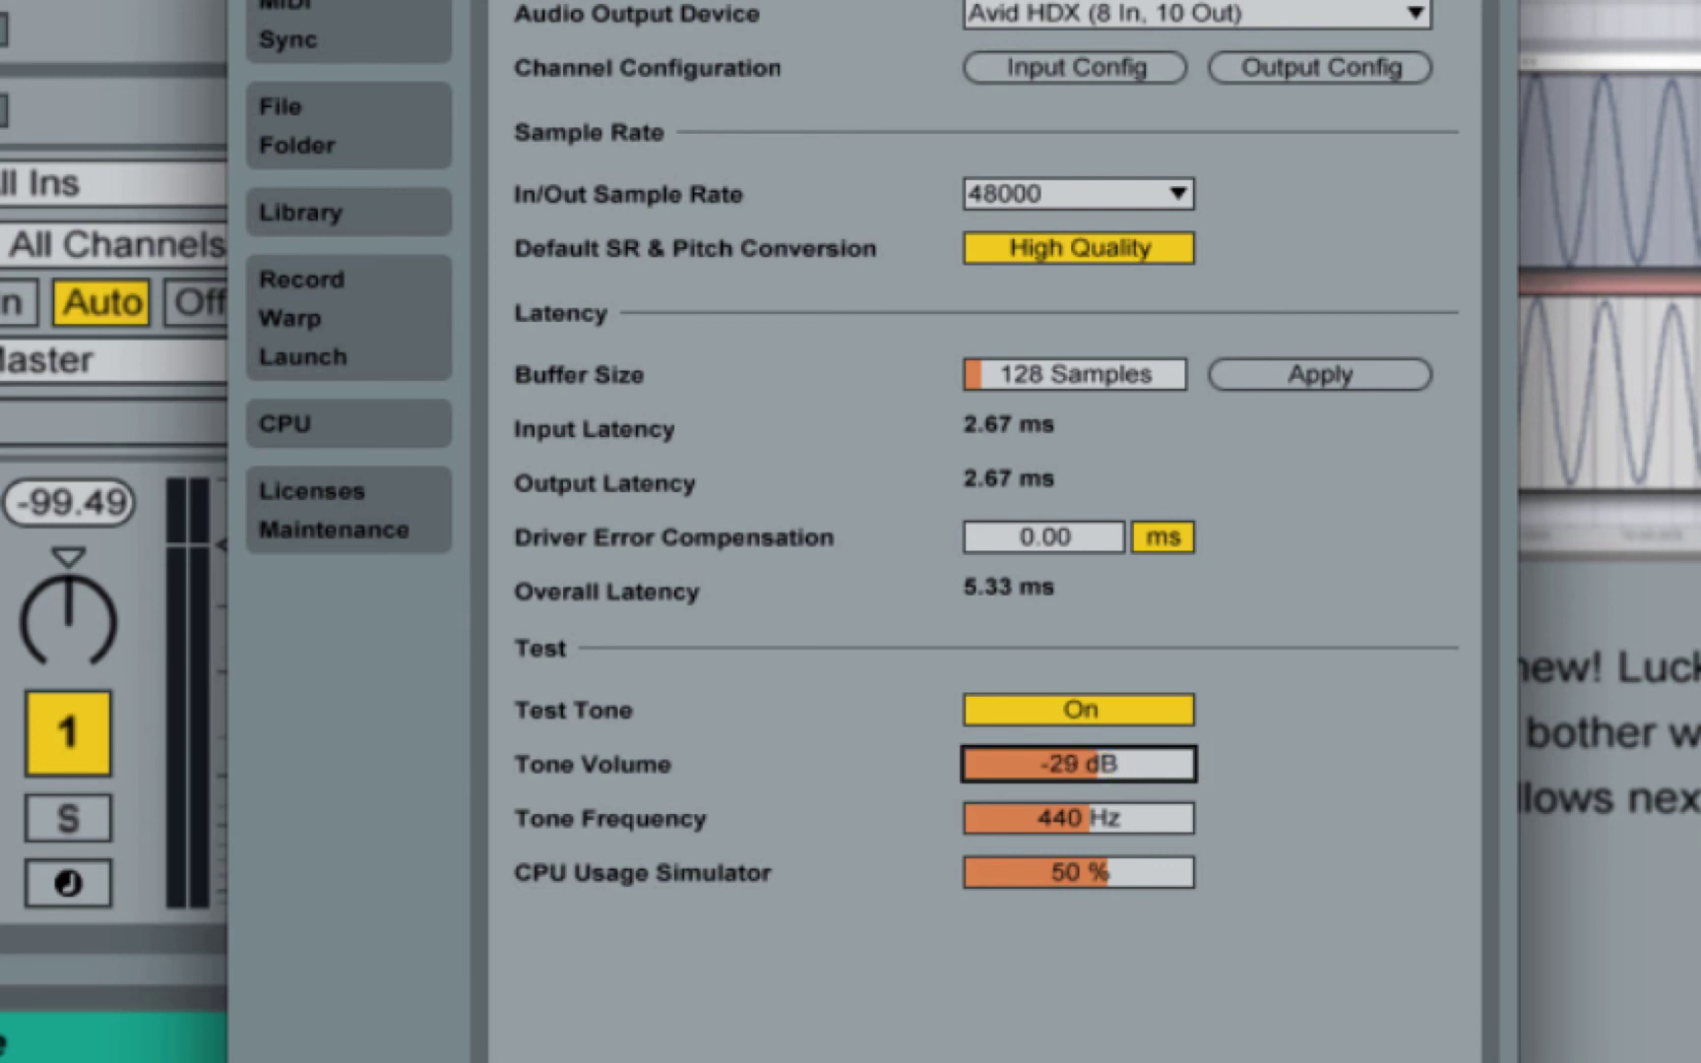
{"action": "left_click", "coordinate": [849, 845]}
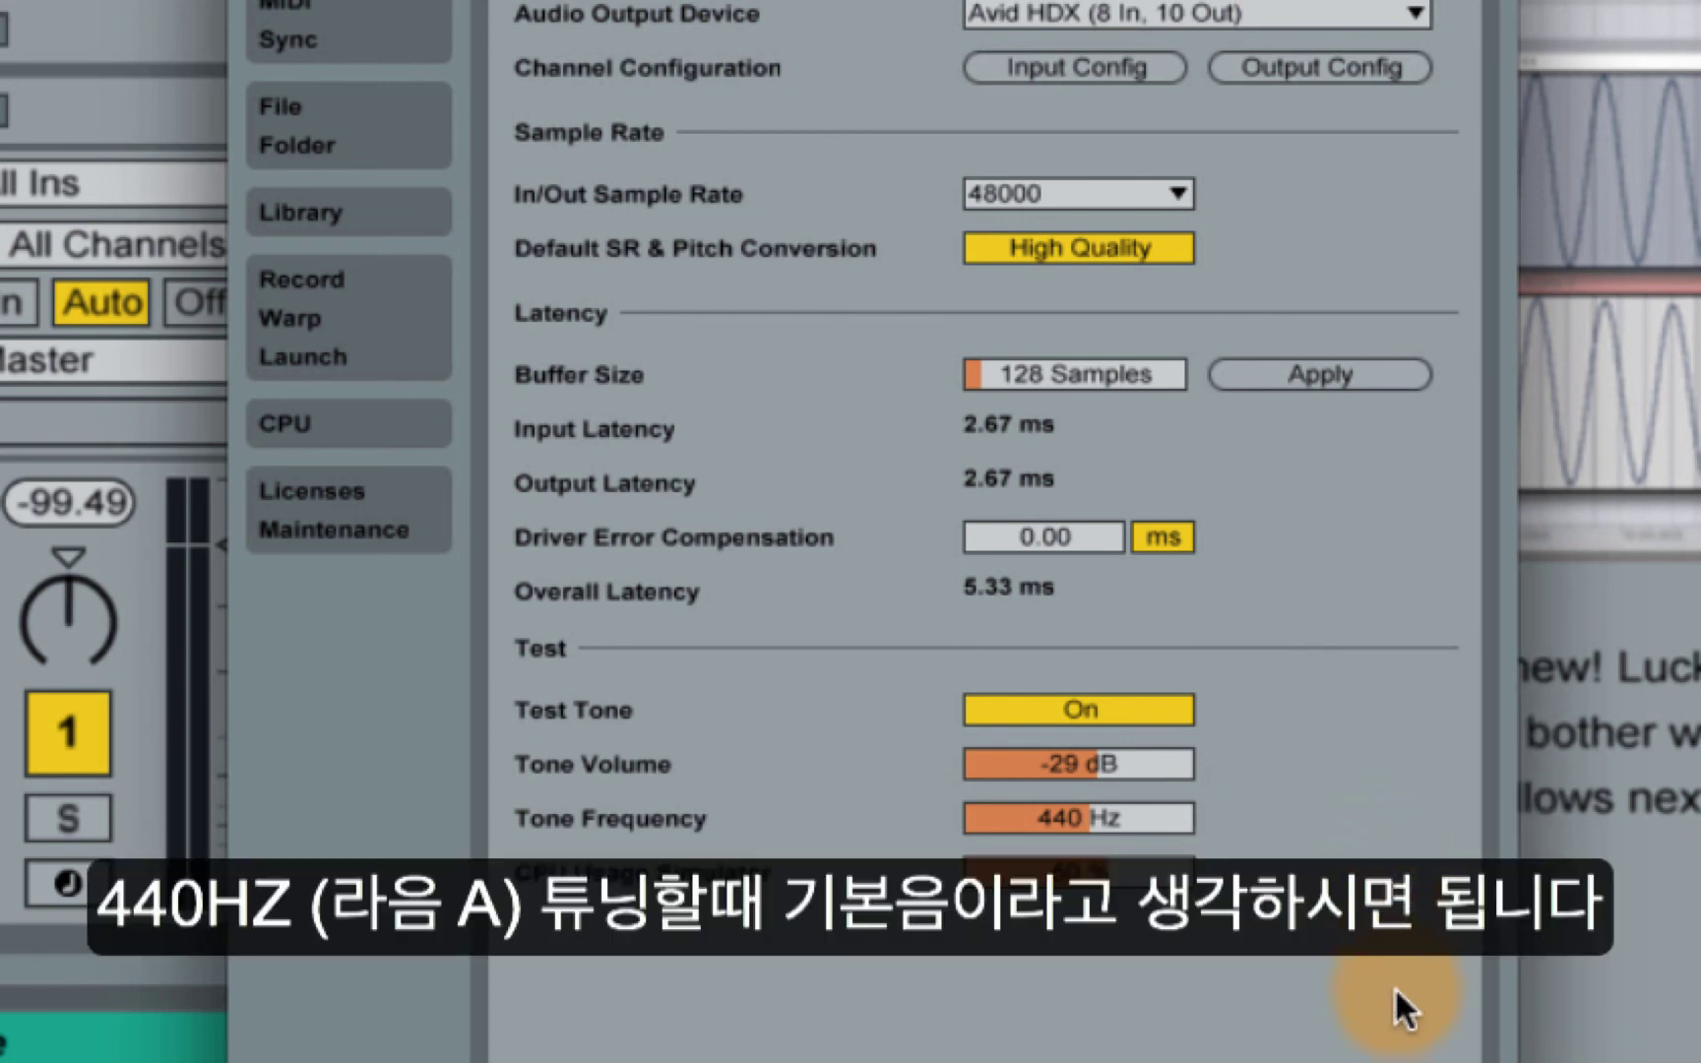
{"action": "left_click_drag", "start_coordinate": [1078, 763], "coordinate": [1079, 773]}
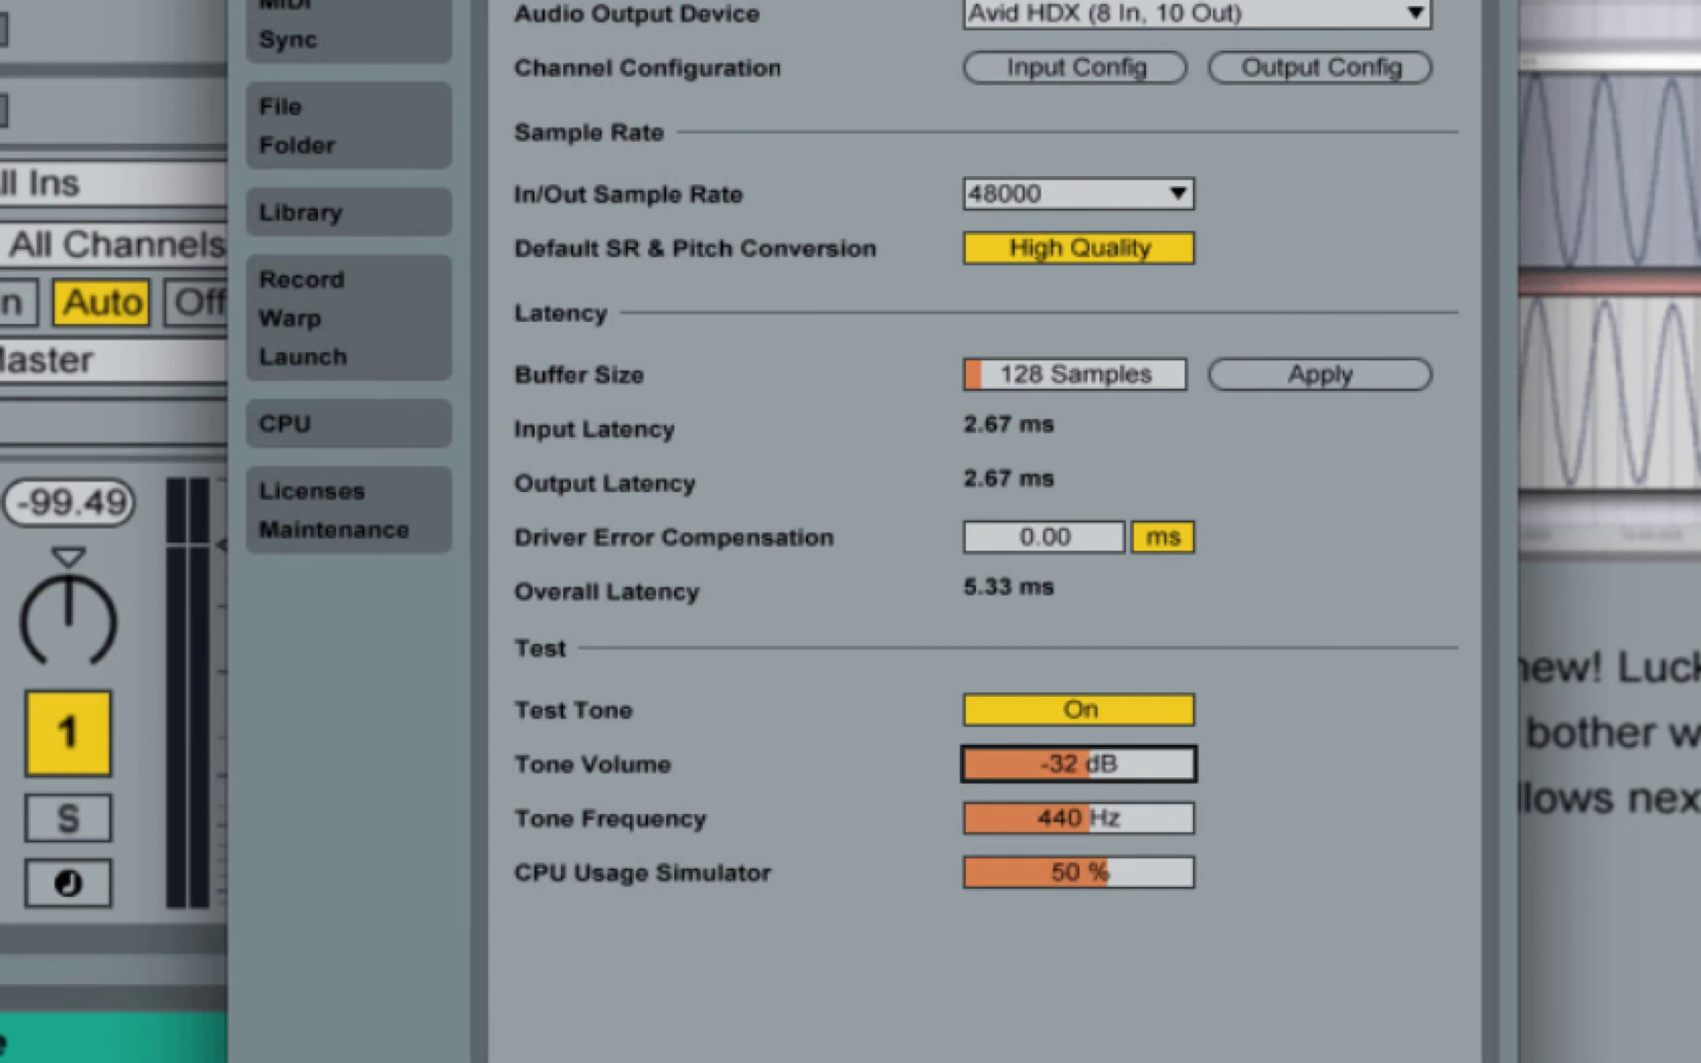
{"action": "left_click", "coordinate": [1274, 832]}
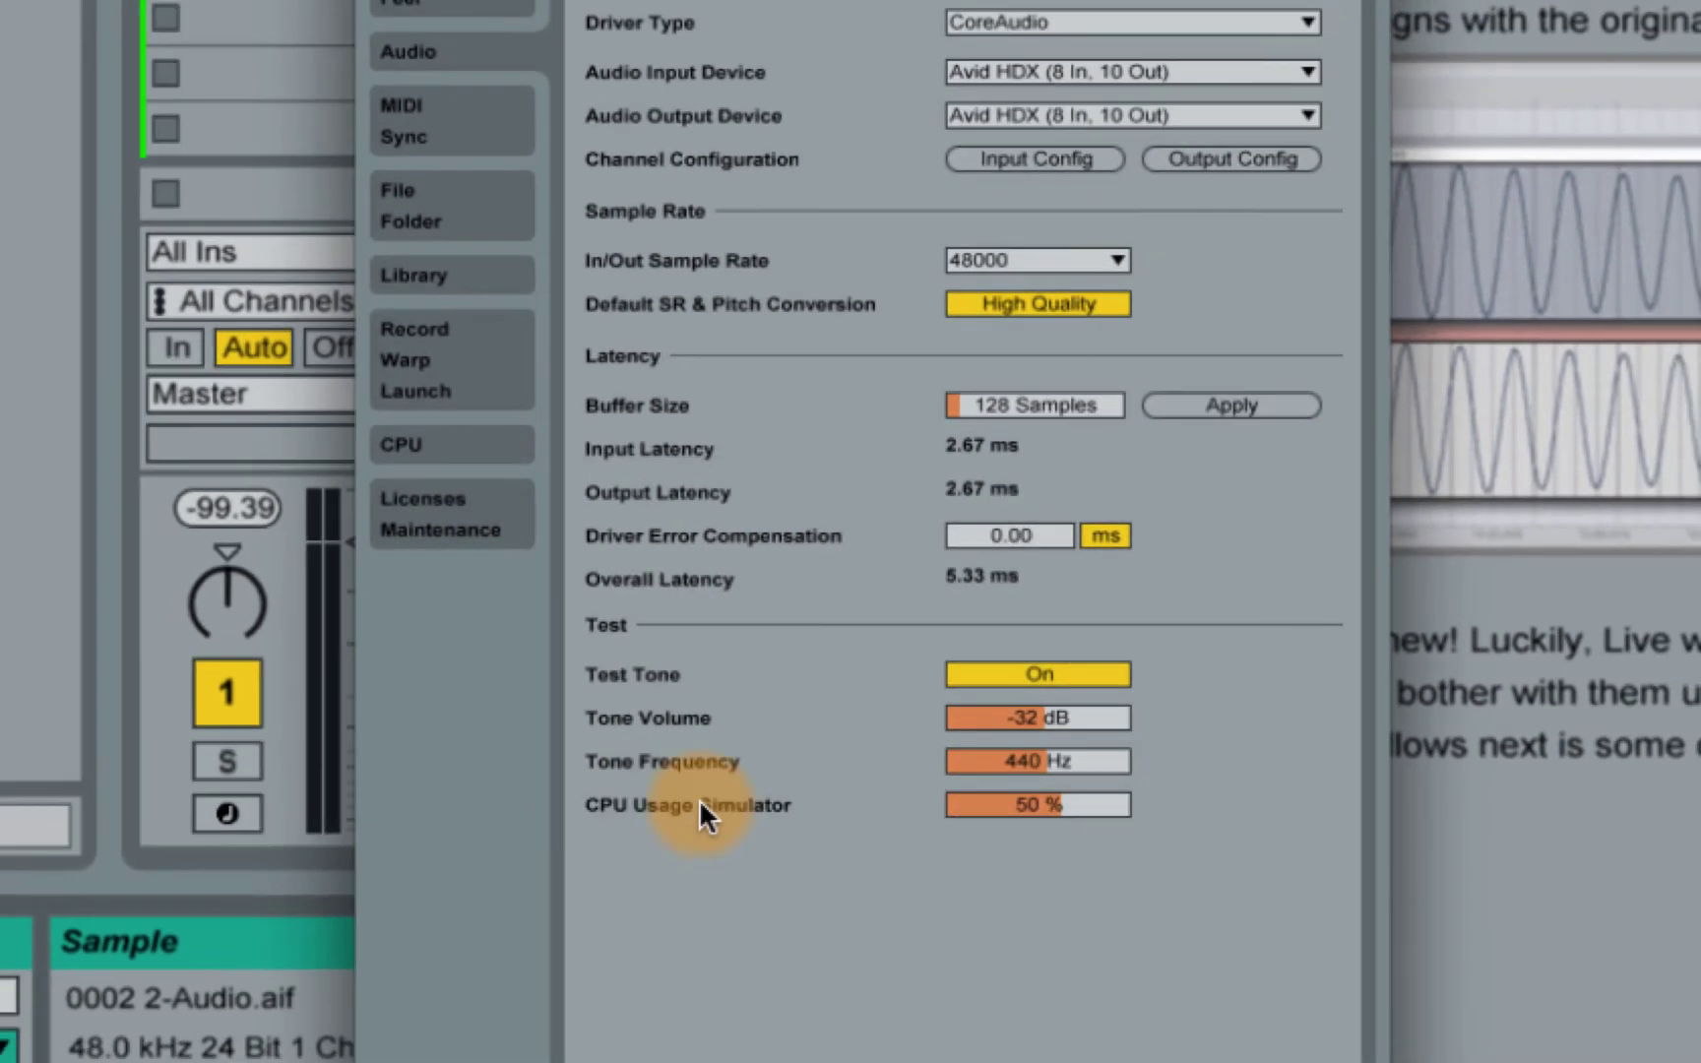
Raise the CPU Usage Simulator to 80 %, then bring it back down to about 50 %
{"action": "left_click_drag", "start_coordinate": [1004, 805], "coordinate": [1009, 792]}
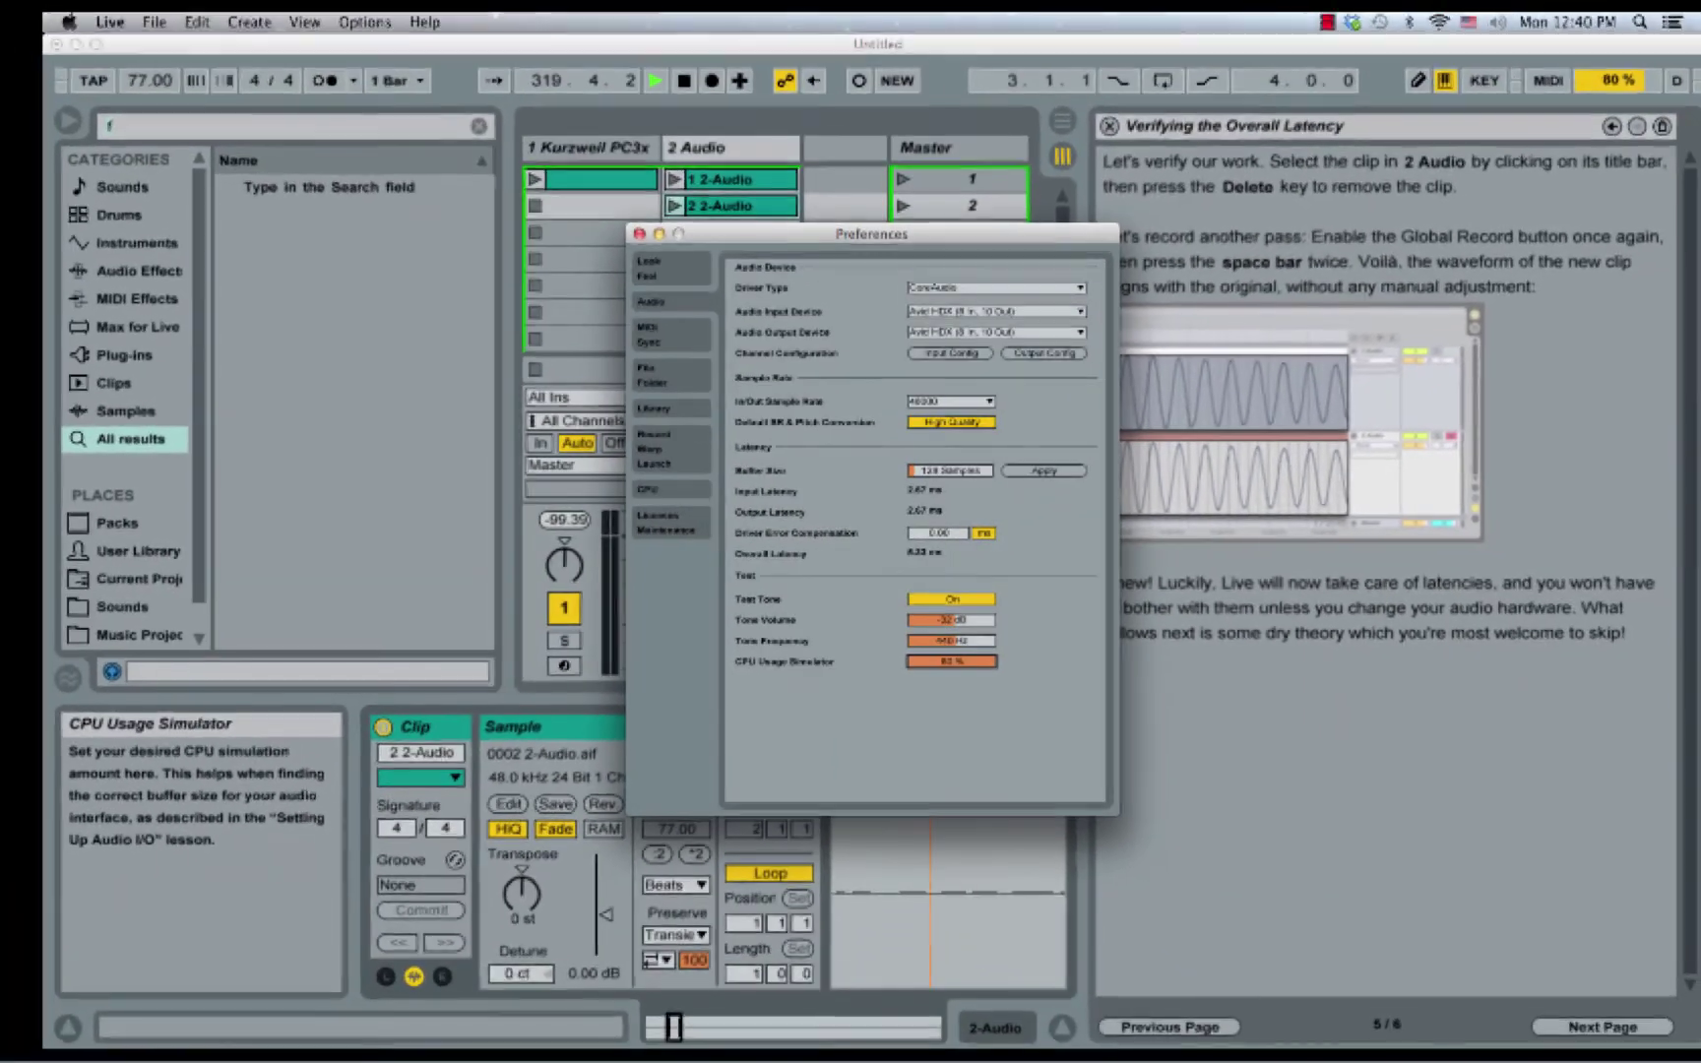
{"action": "left_click_drag", "start_coordinate": [949, 663], "coordinate": [948, 688]}
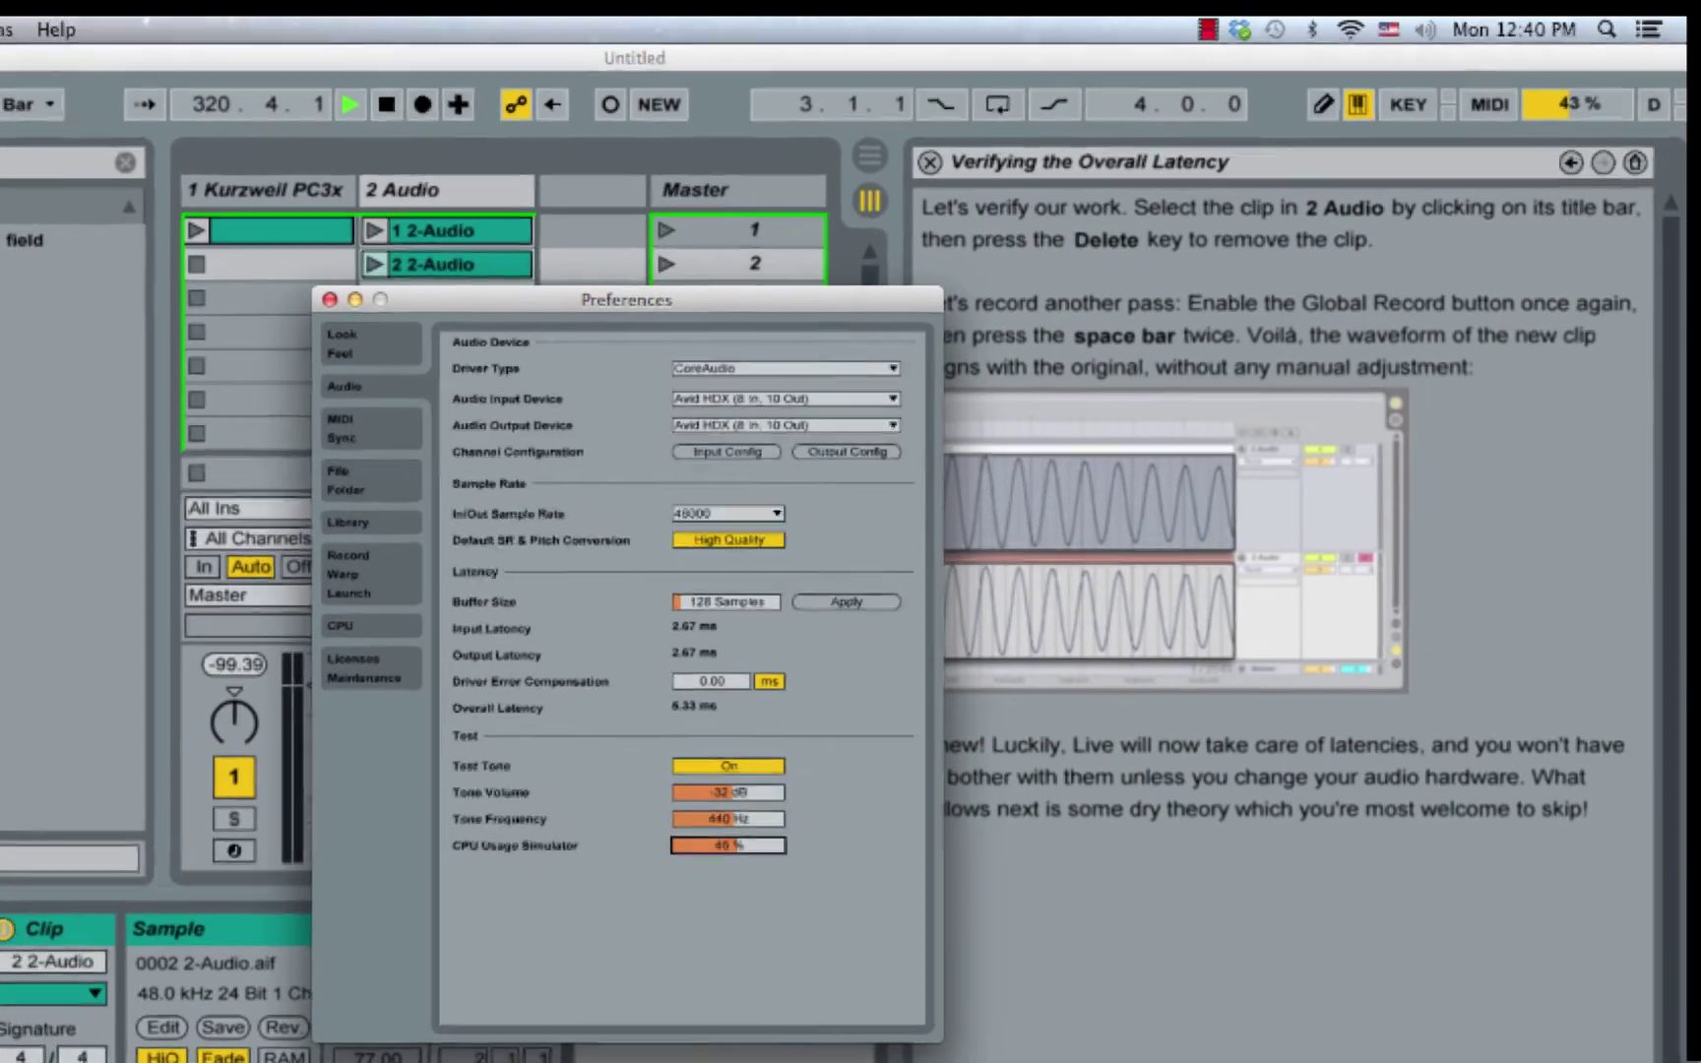
{"action": "left_click_drag", "start_coordinate": [803, 787], "coordinate": [802, 780]}
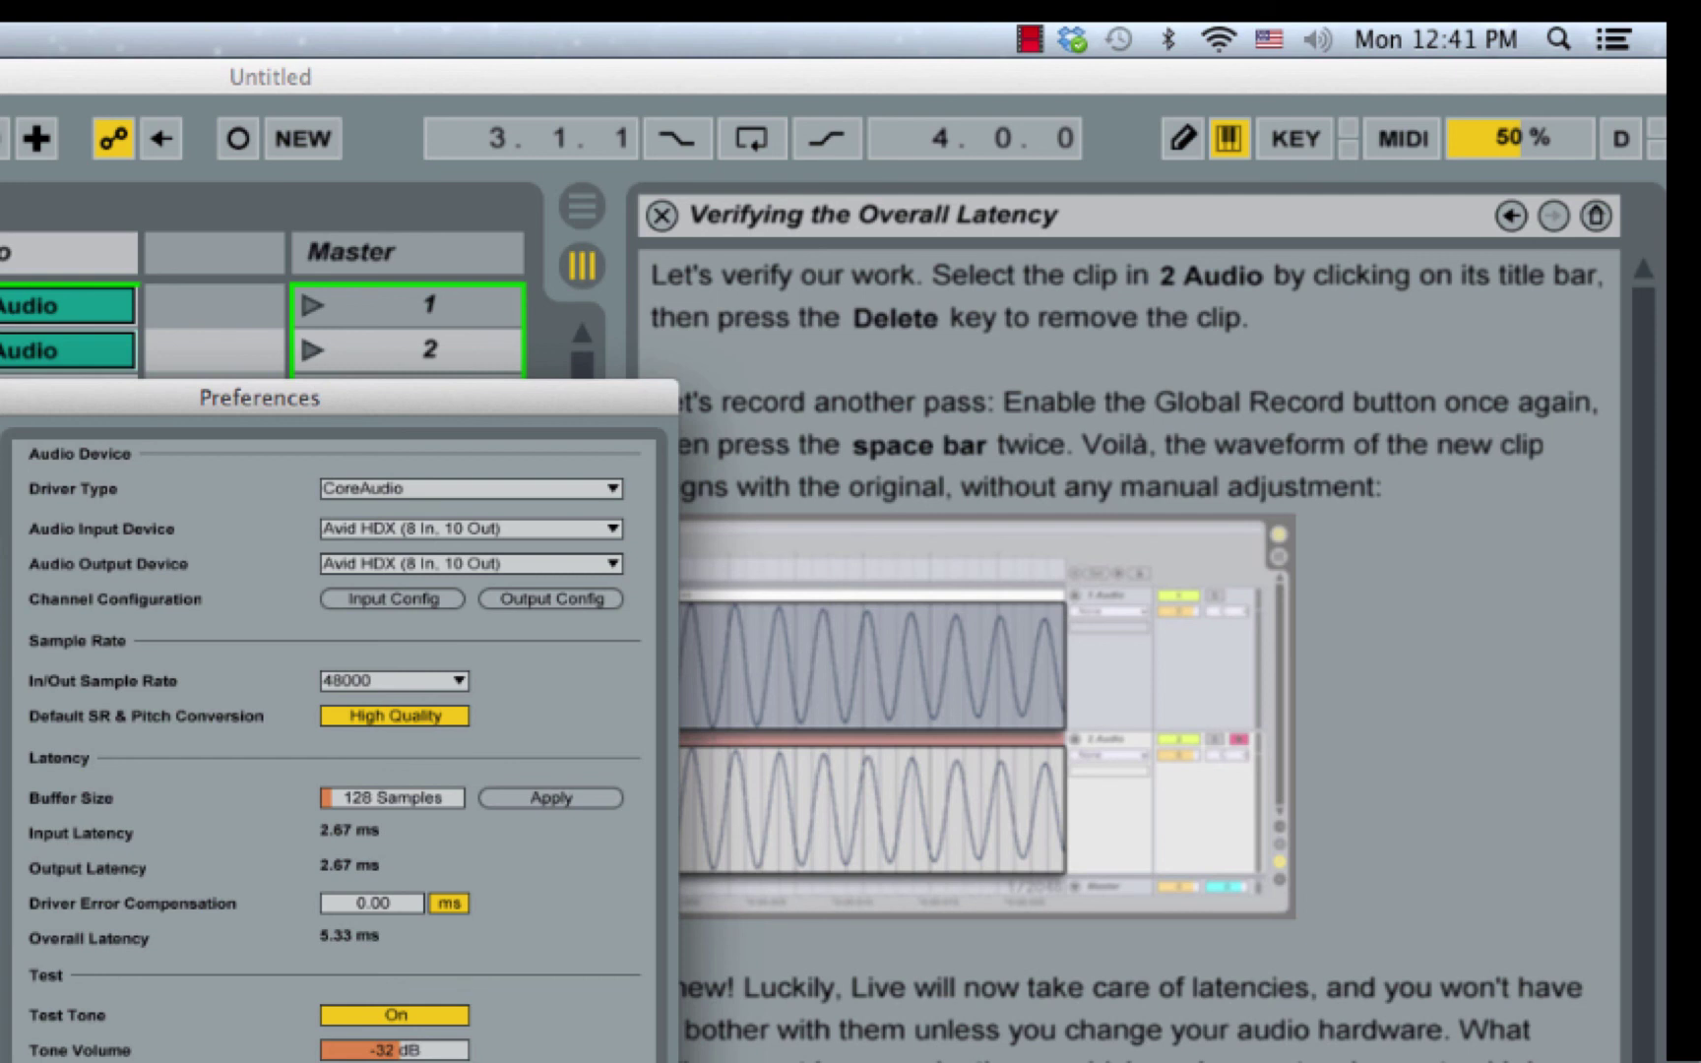
Switch the Test Tone off and show the MIDI Sync preferences
{"action": "left_click", "coordinate": [395, 1012]}
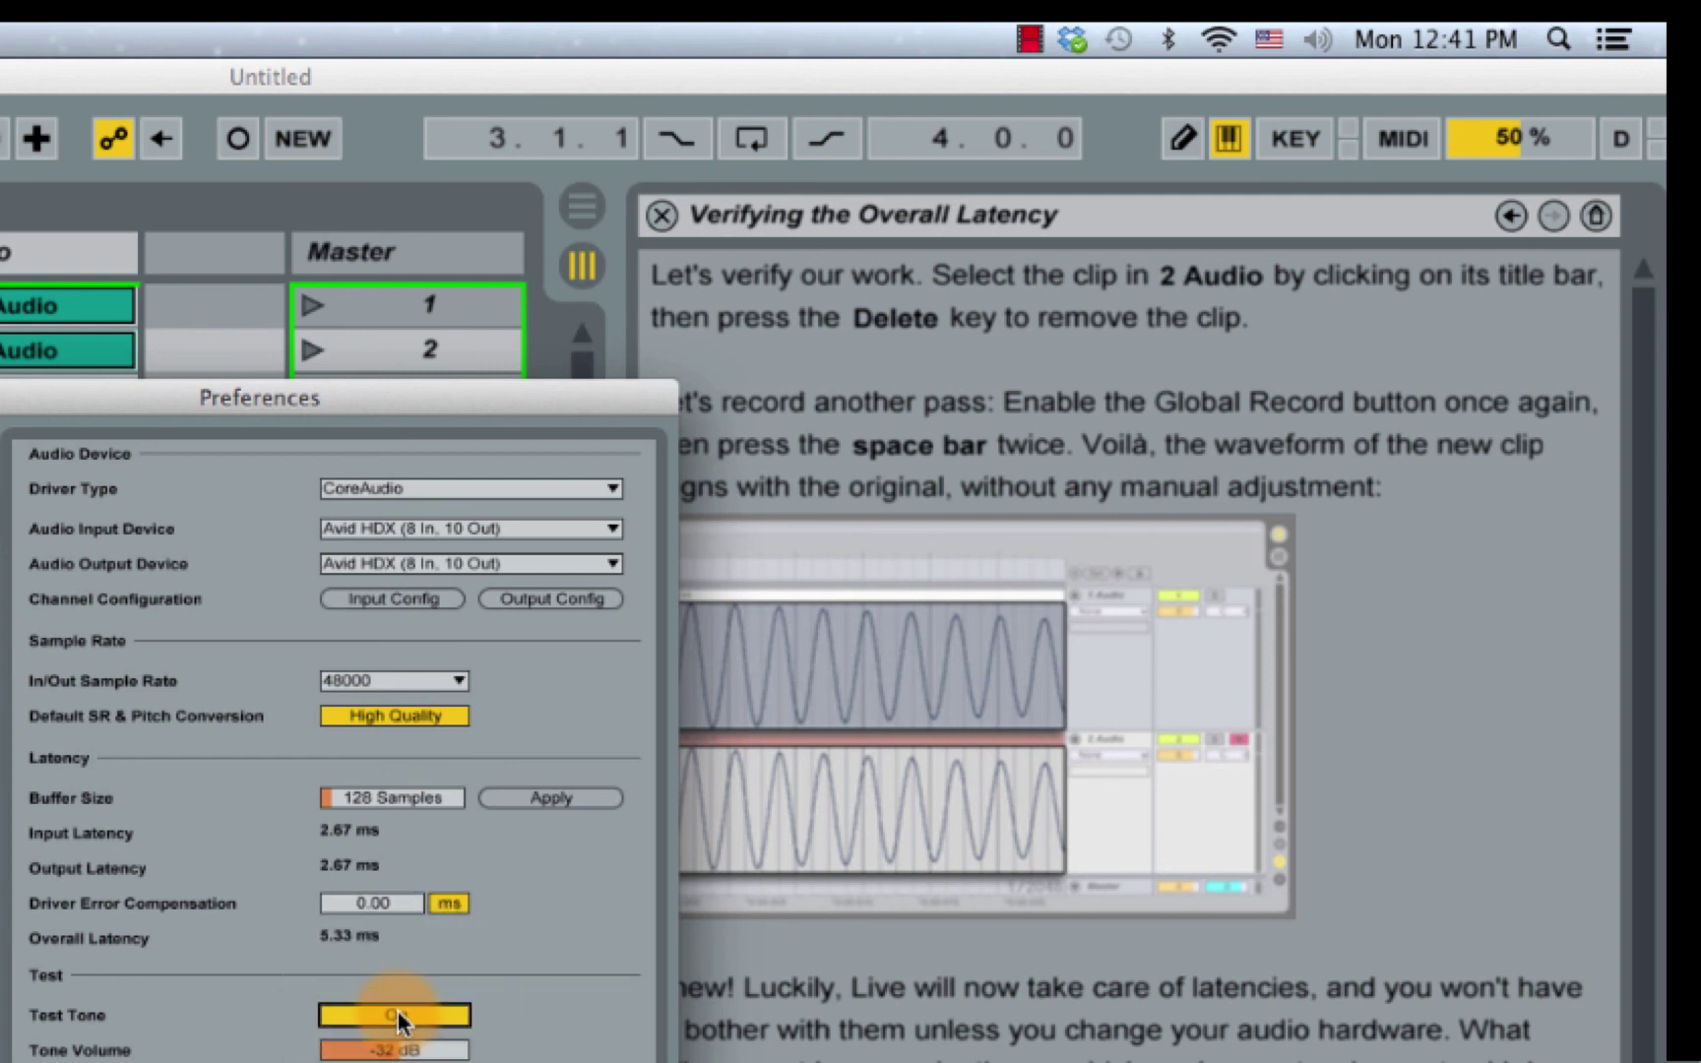
{"action": "left_click", "coordinate": [397, 1016]}
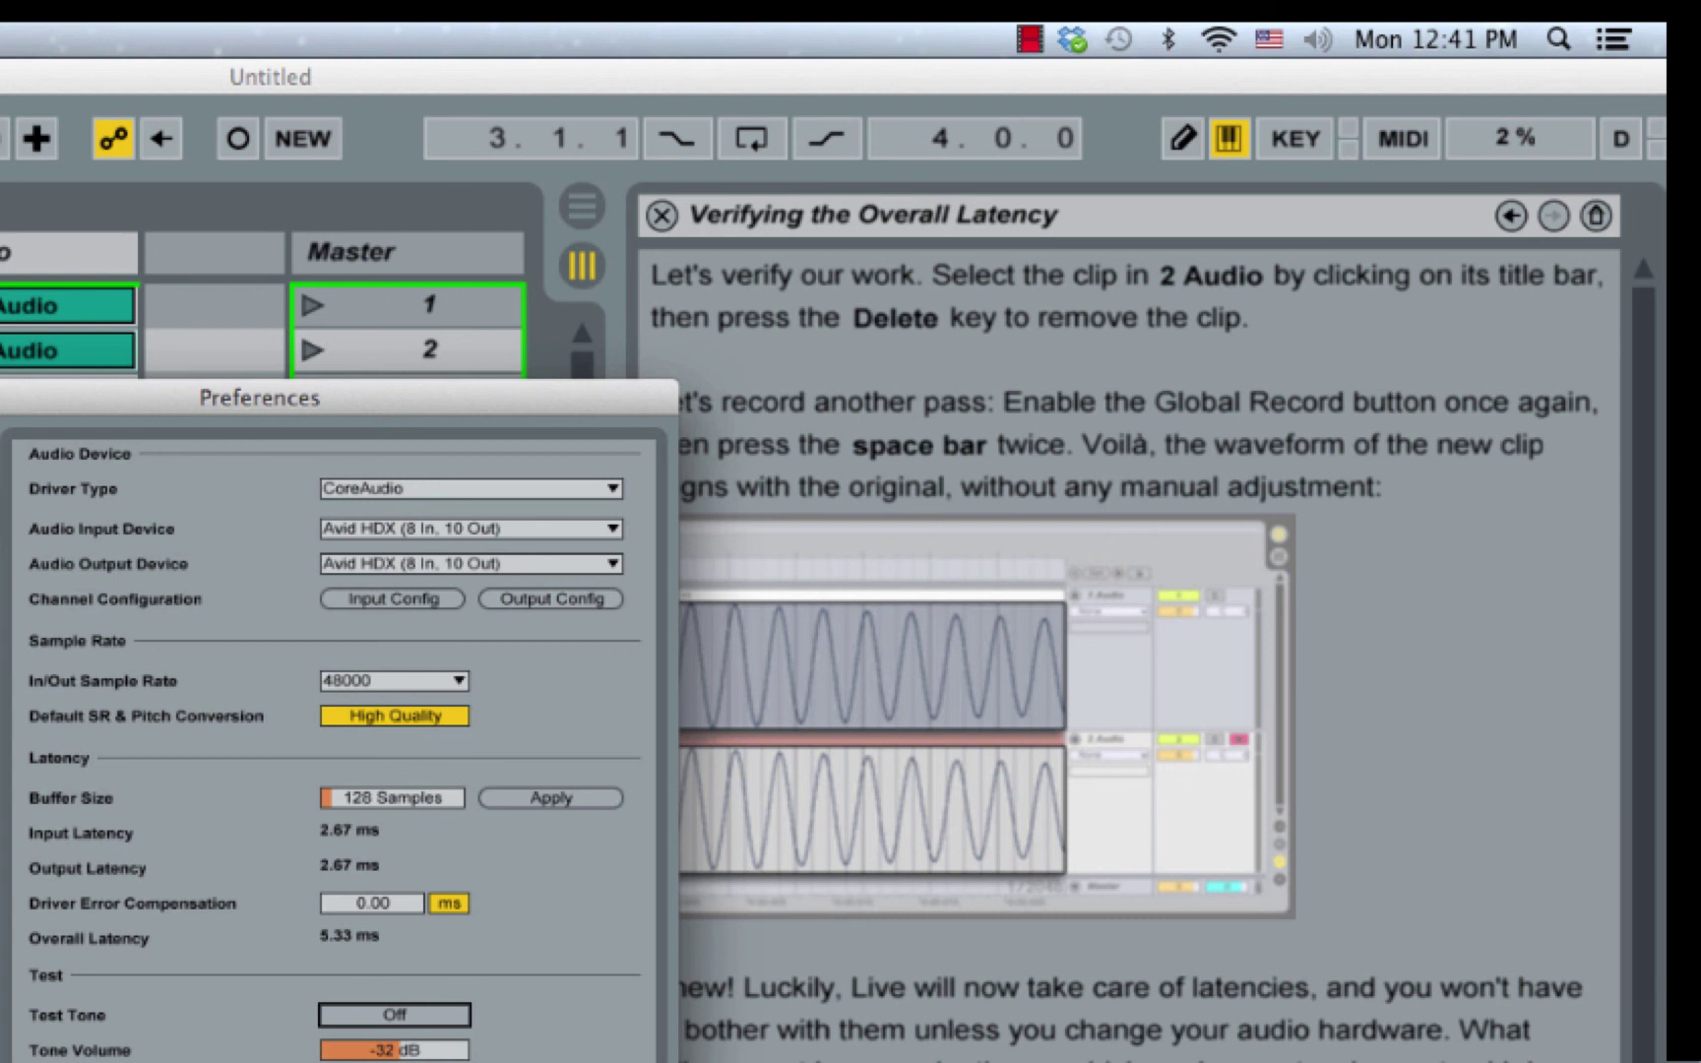
{"action": "key", "text": "Down"}
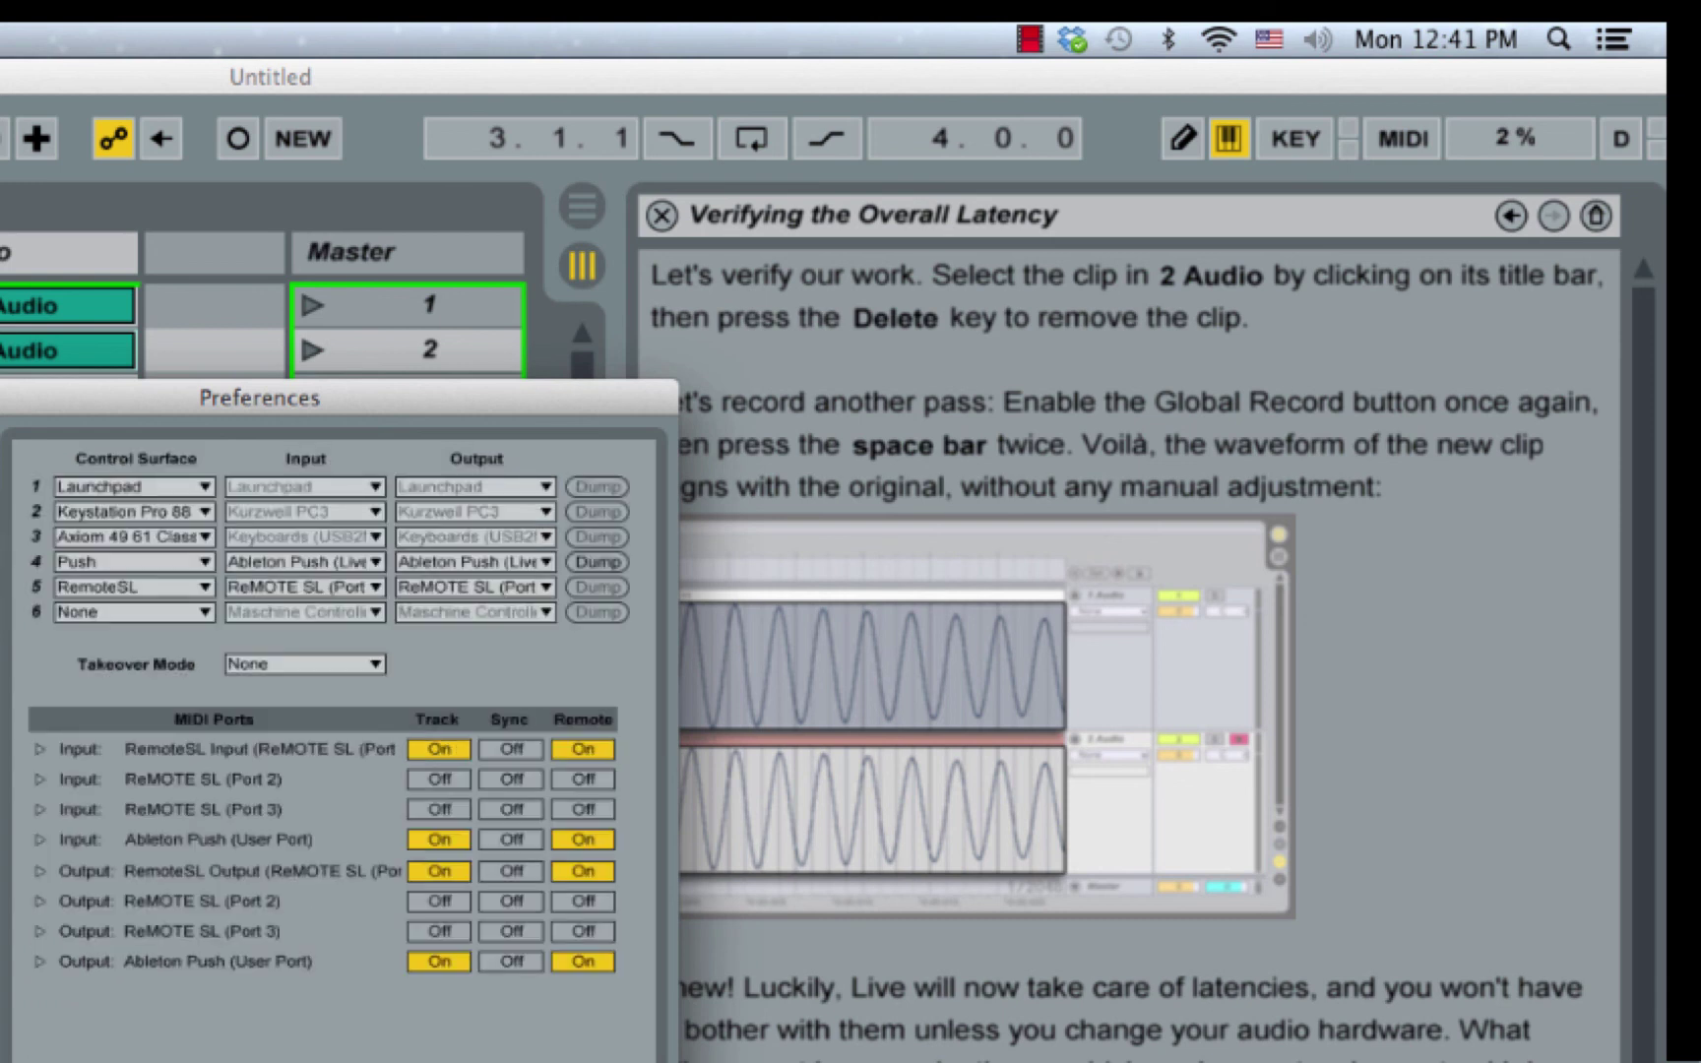